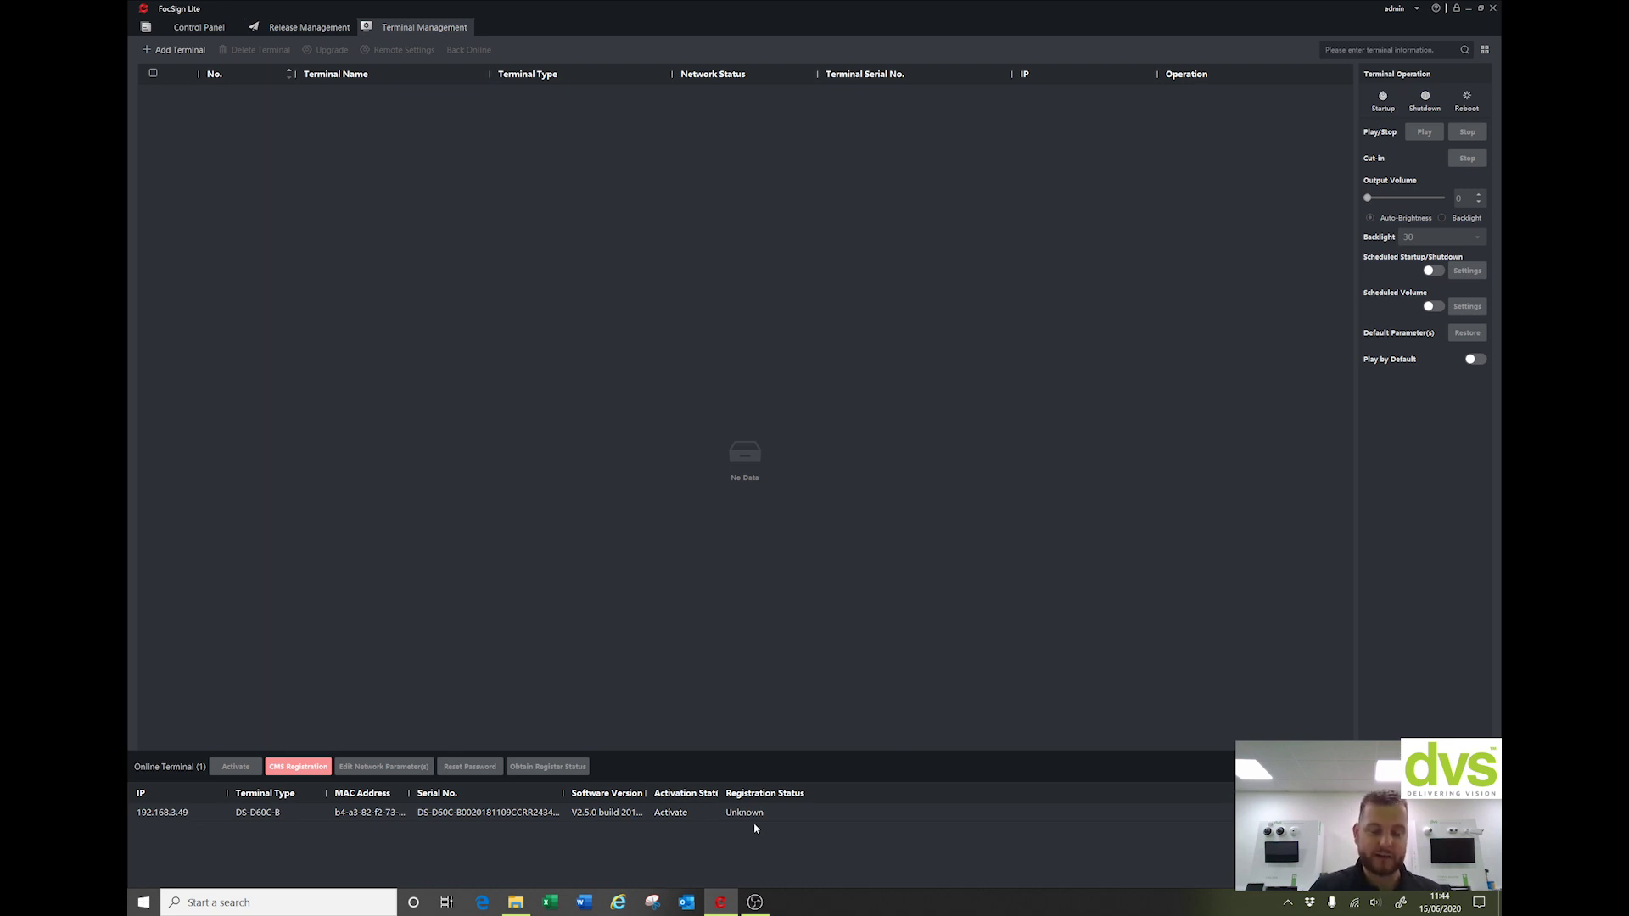
- Select the online DS-D60C-B terminal, then ask to close FocSign Lite
left_click(280, 812)
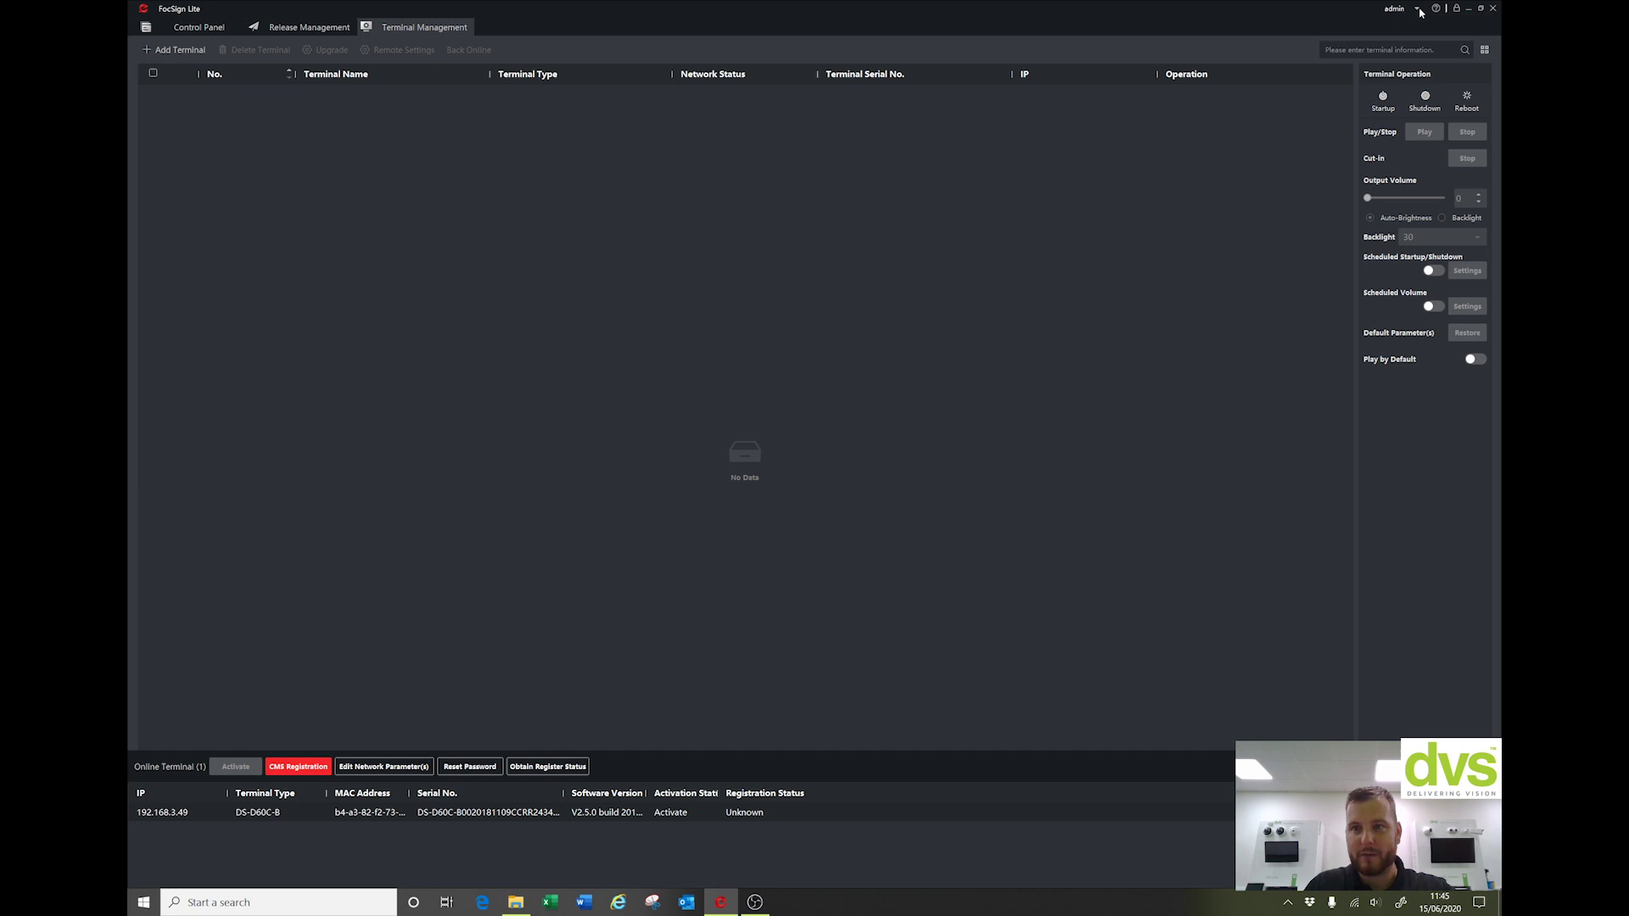
left_click(1494, 7)
- Confirm the exit, then open Port Settings from the relaunched login screen, keeping NIC 2
left_click(810, 450)
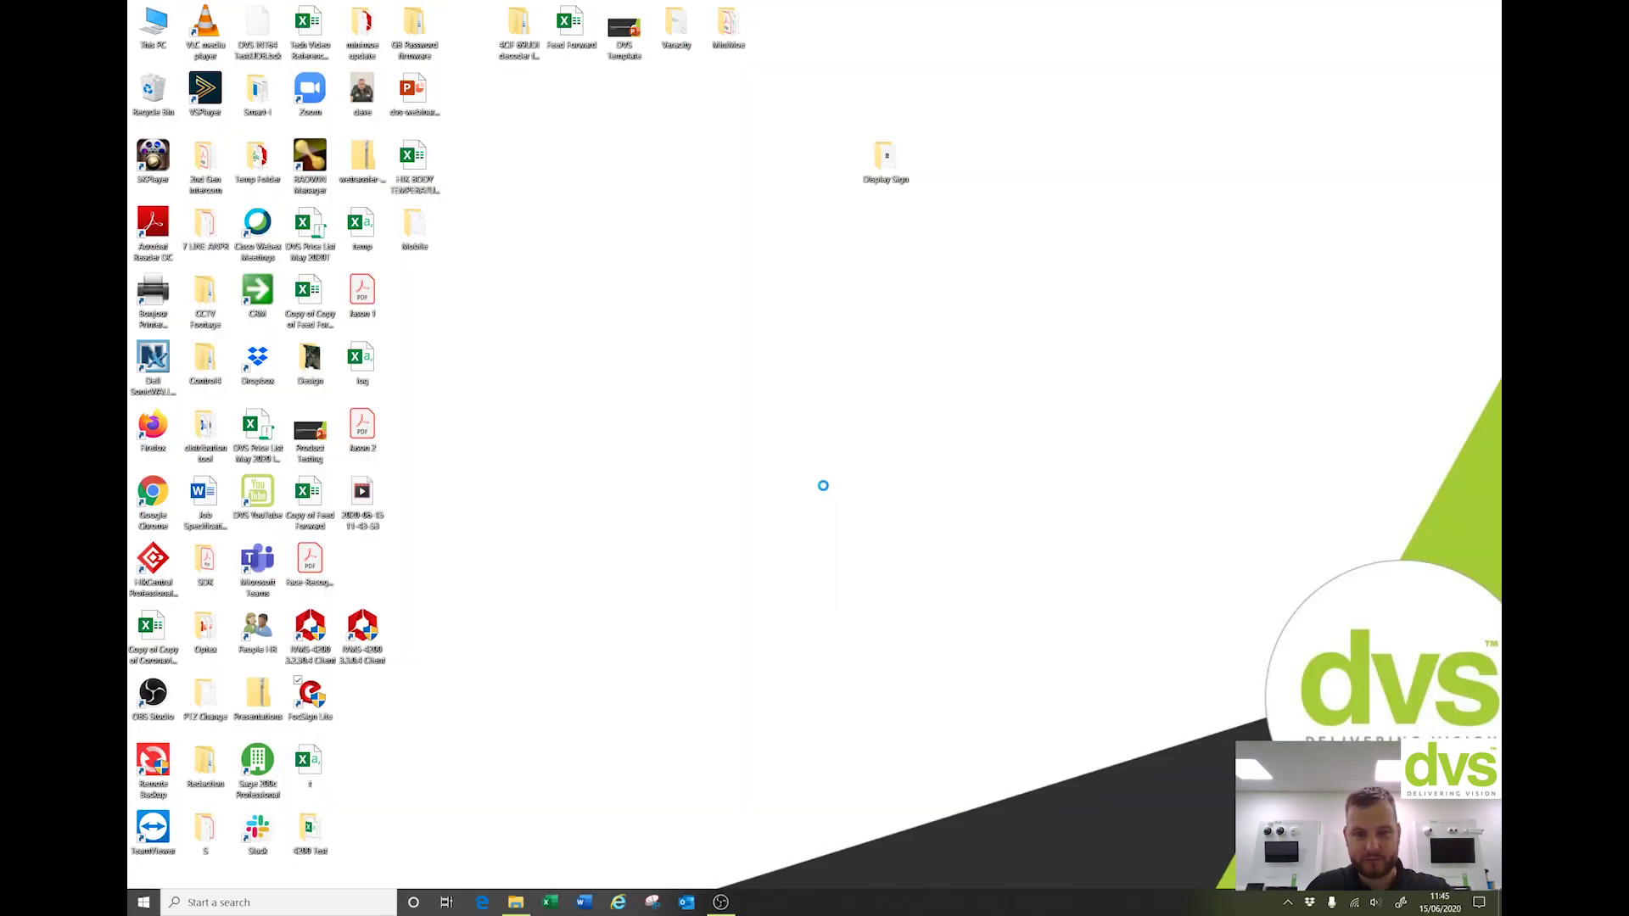
left_click(932, 446)
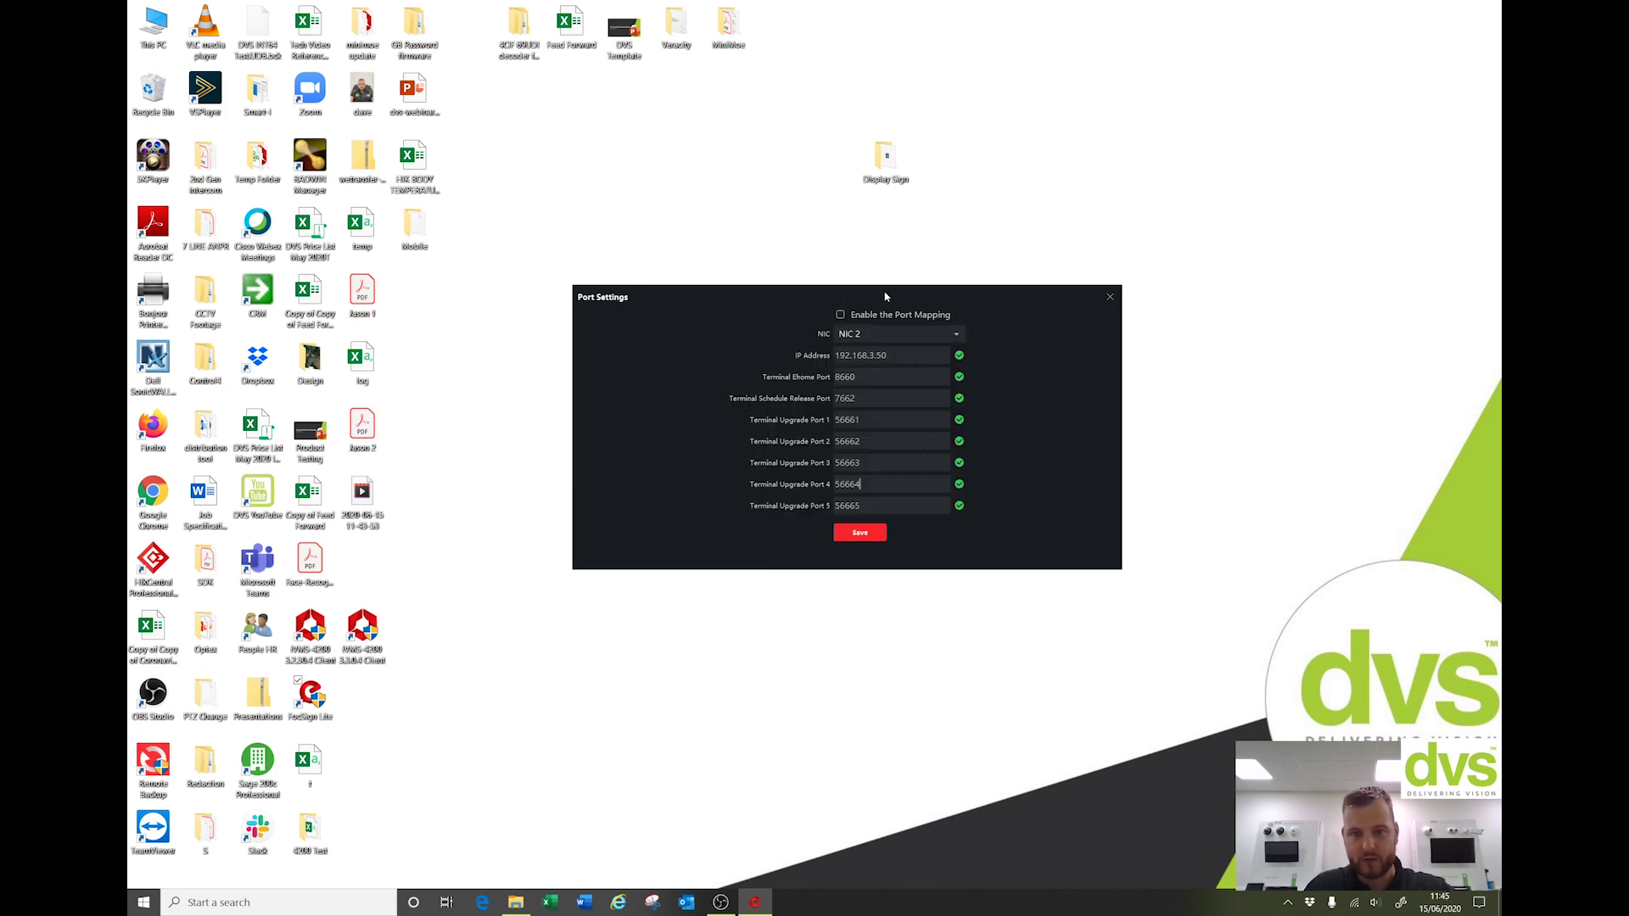
left_click(933, 336)
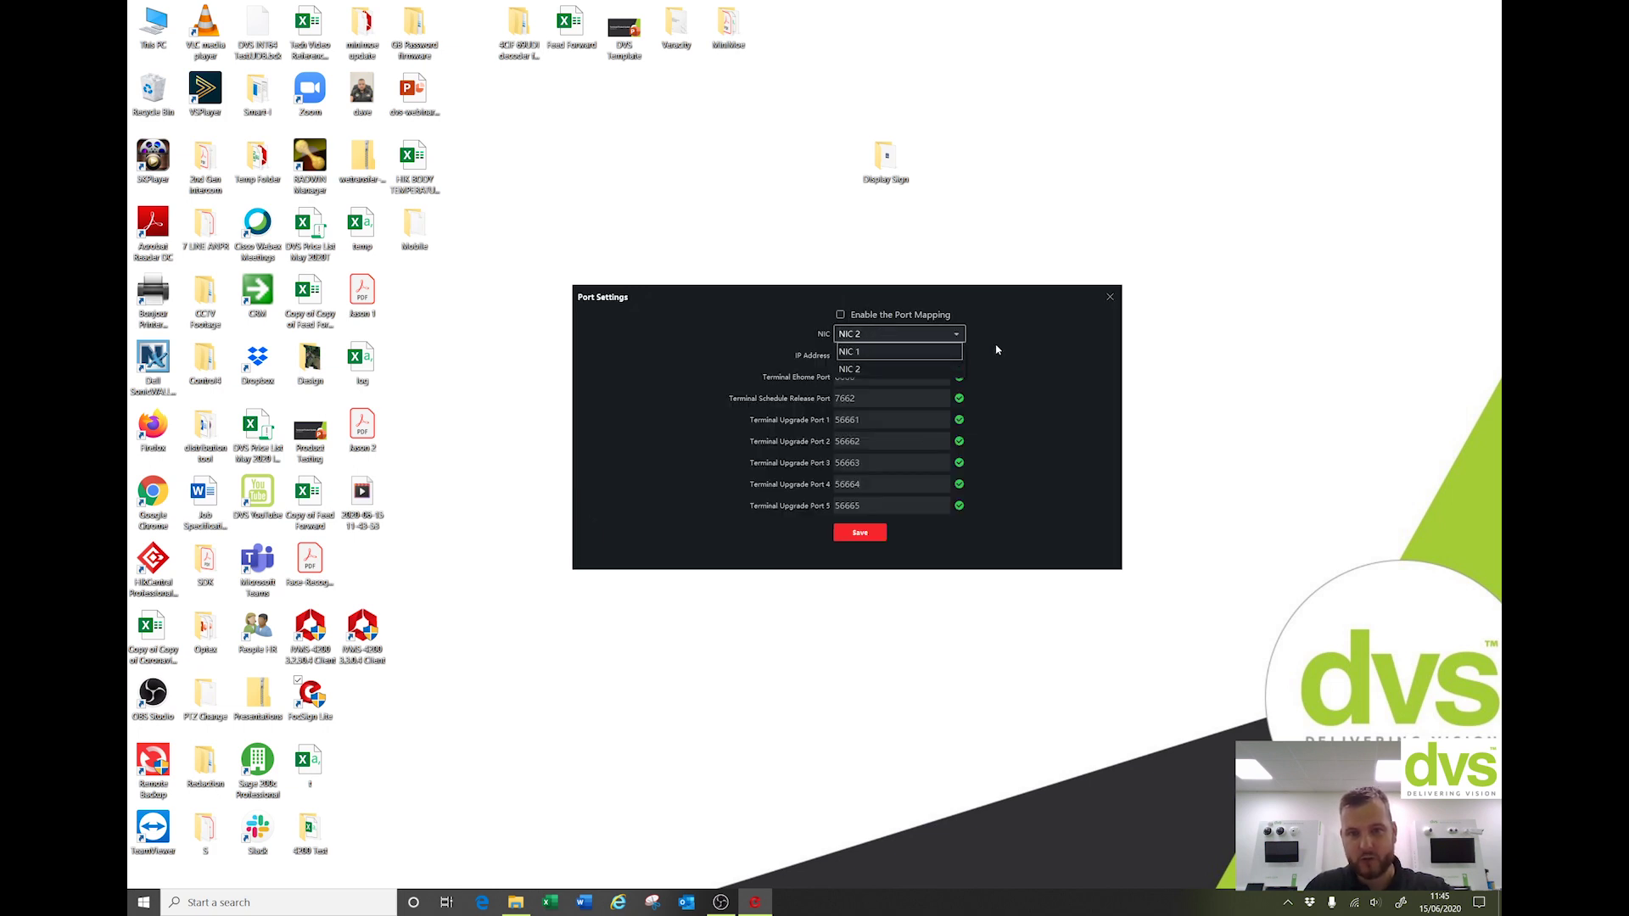
left_click(956, 363)
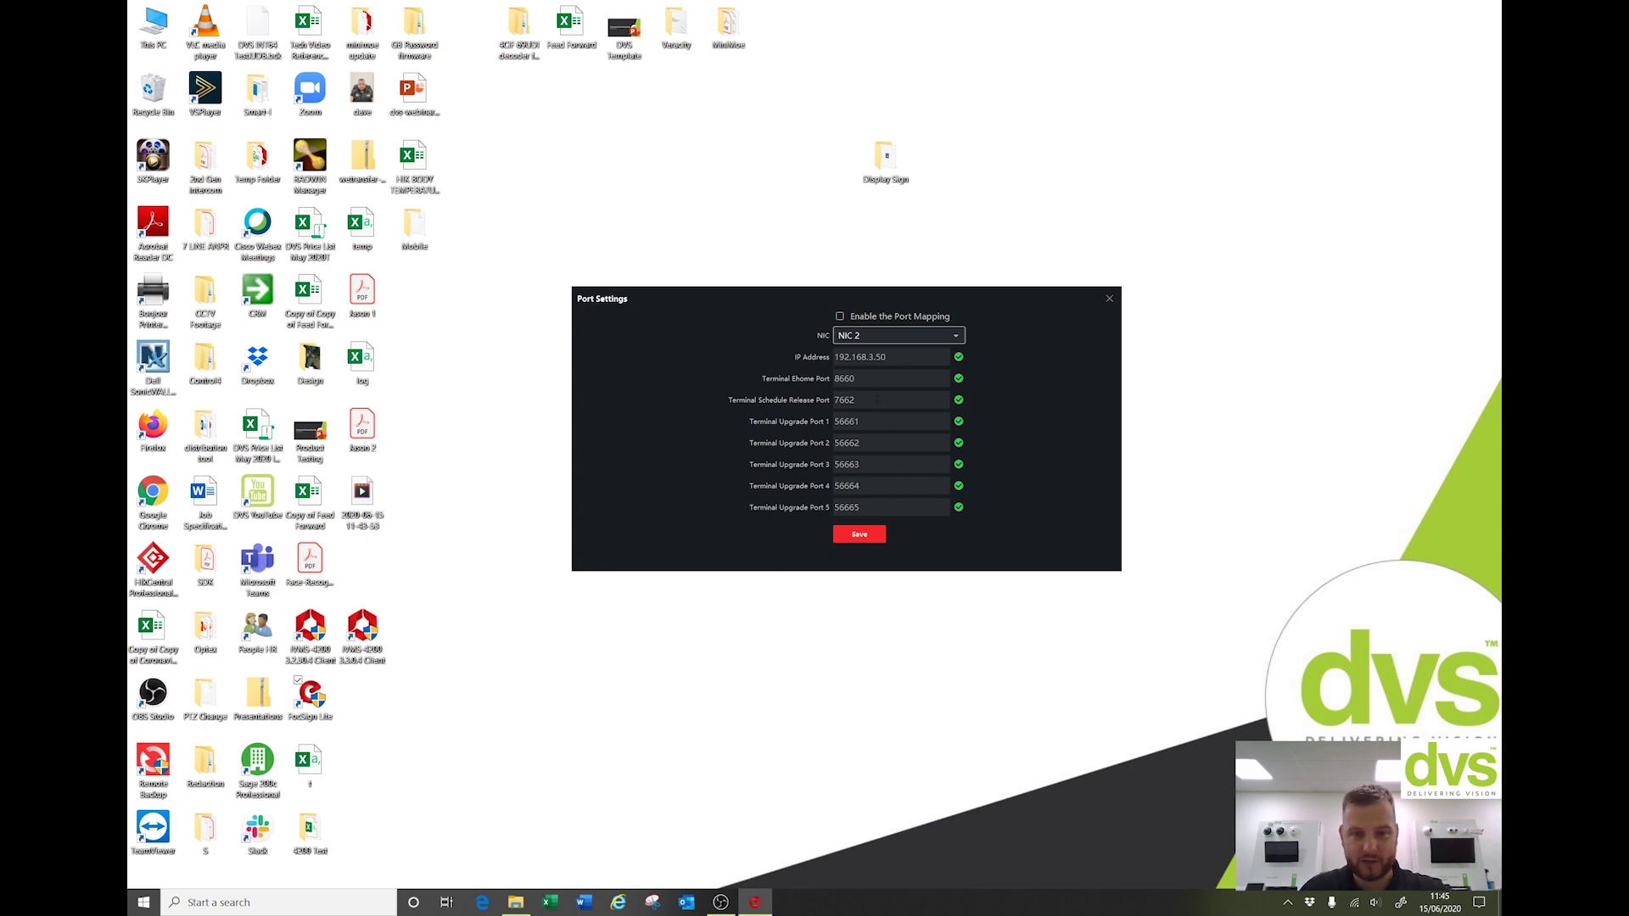
left_click(898, 335)
left_click(898, 373)
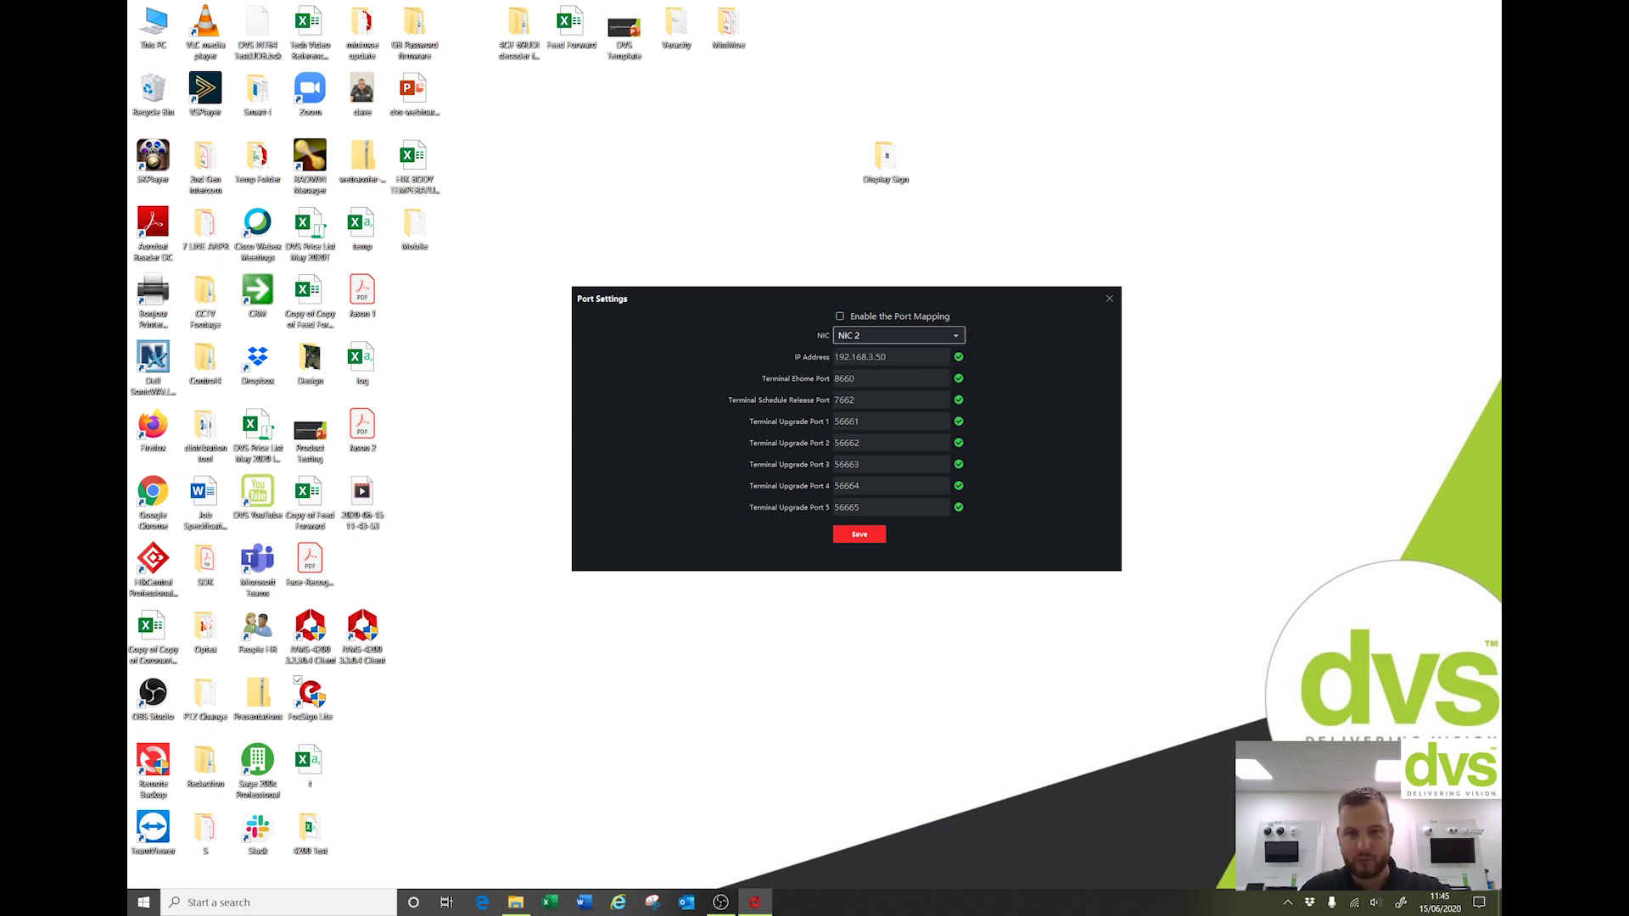
- Try NIC 1 and port mapping, then save NIC 2 (192.168.3.50) with mapping off
left_click(908, 338)
left_click(898, 355)
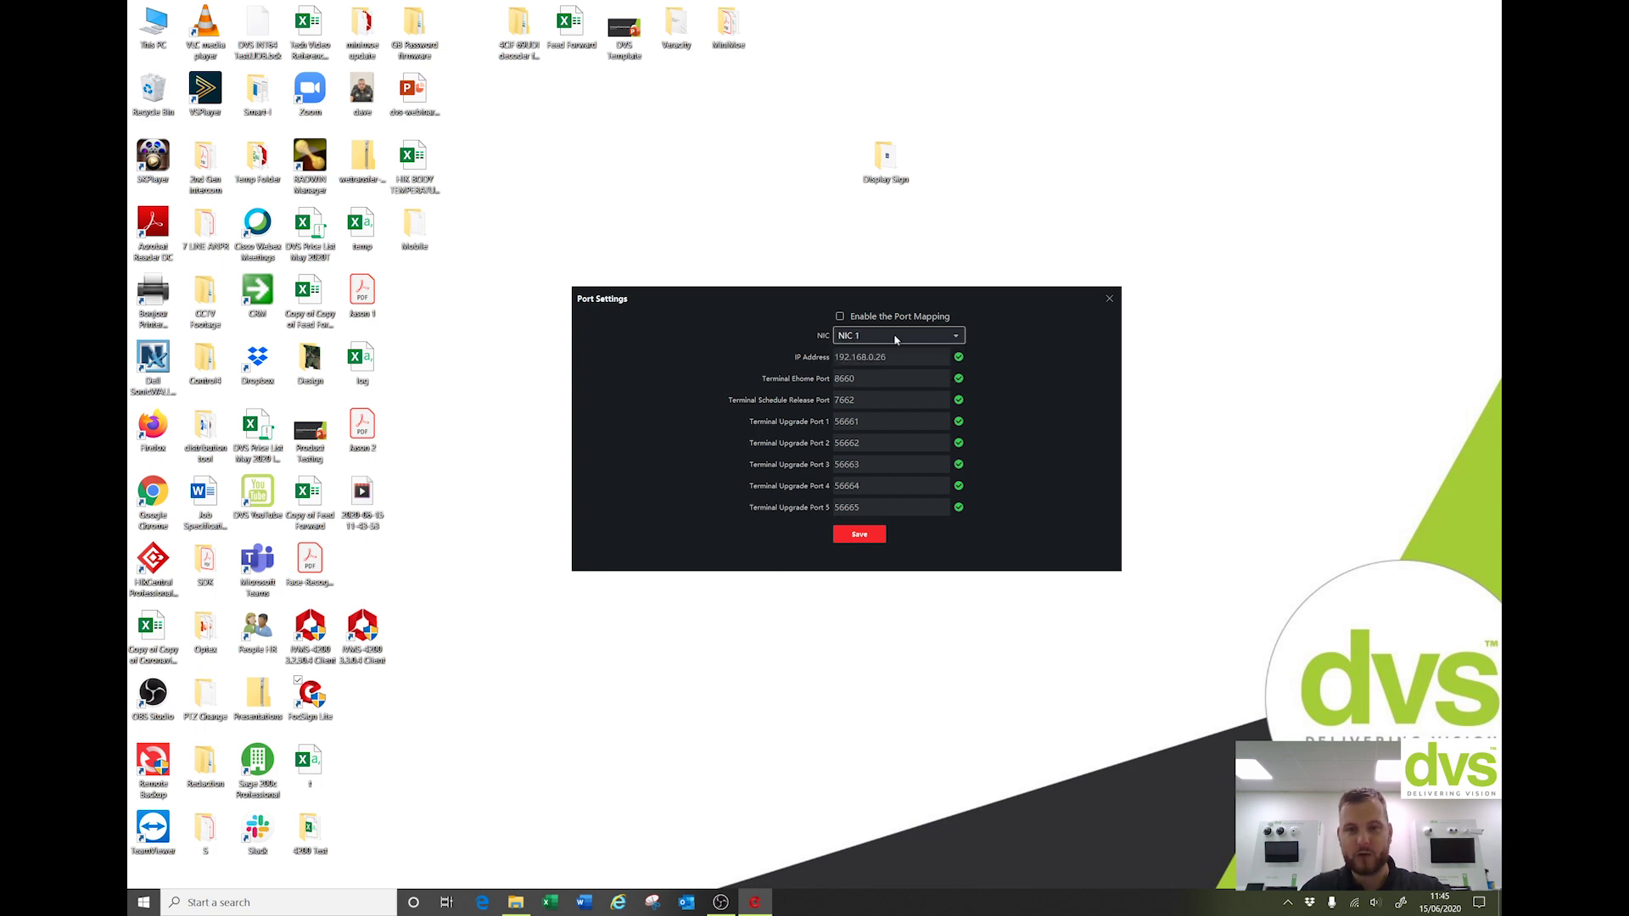
left_click(840, 316)
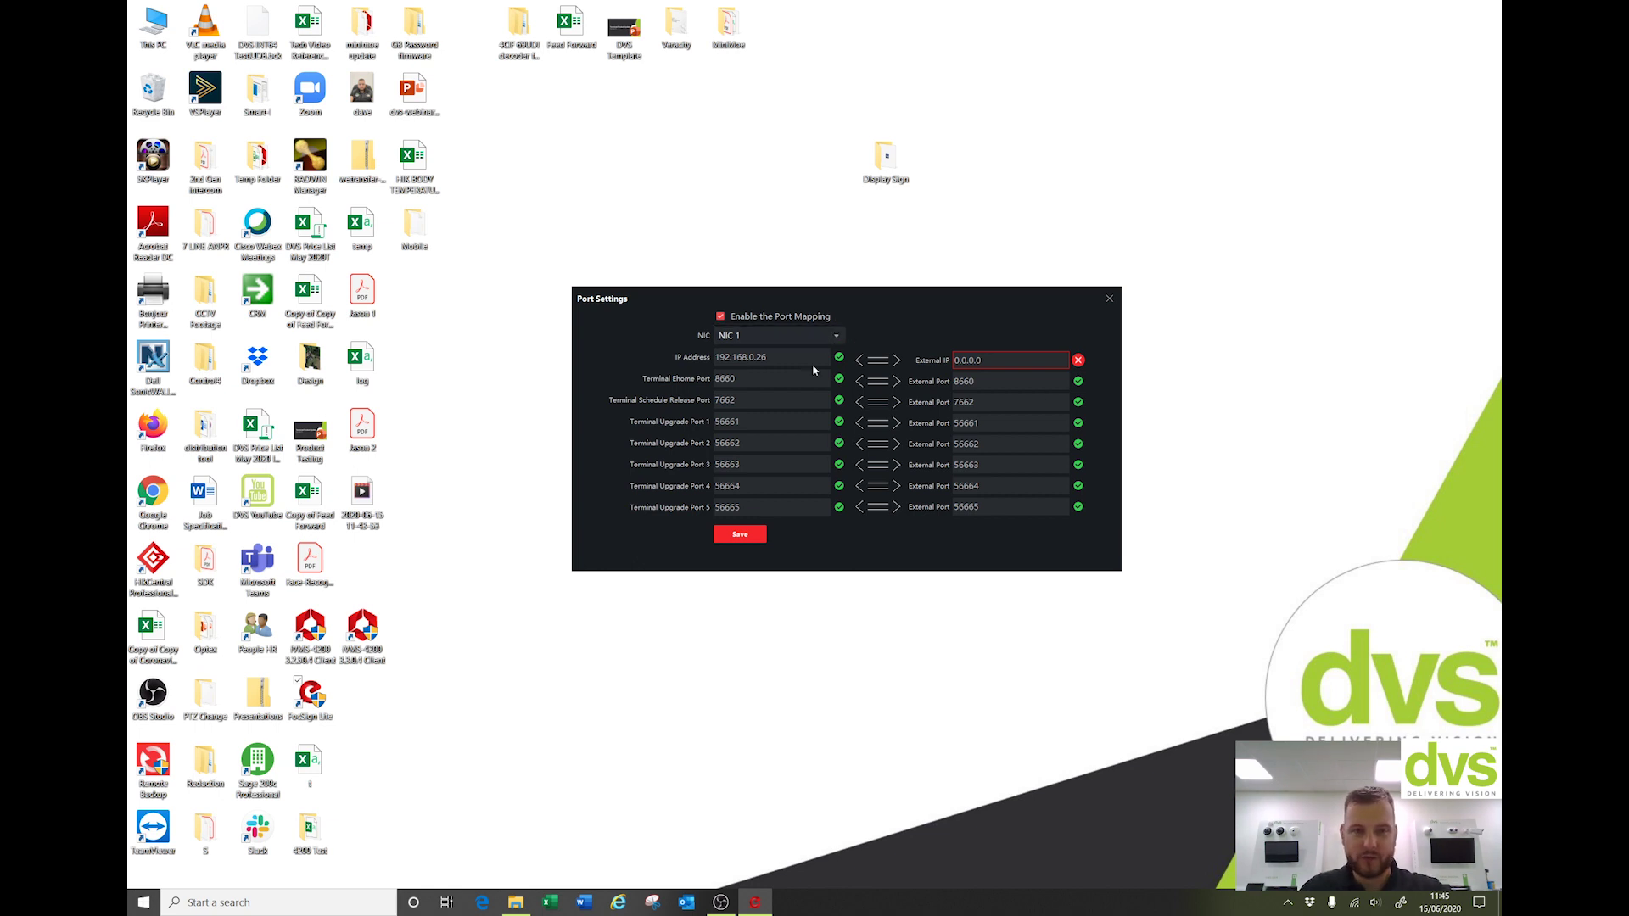
left_click(718, 317)
left_click(881, 337)
left_click(858, 372)
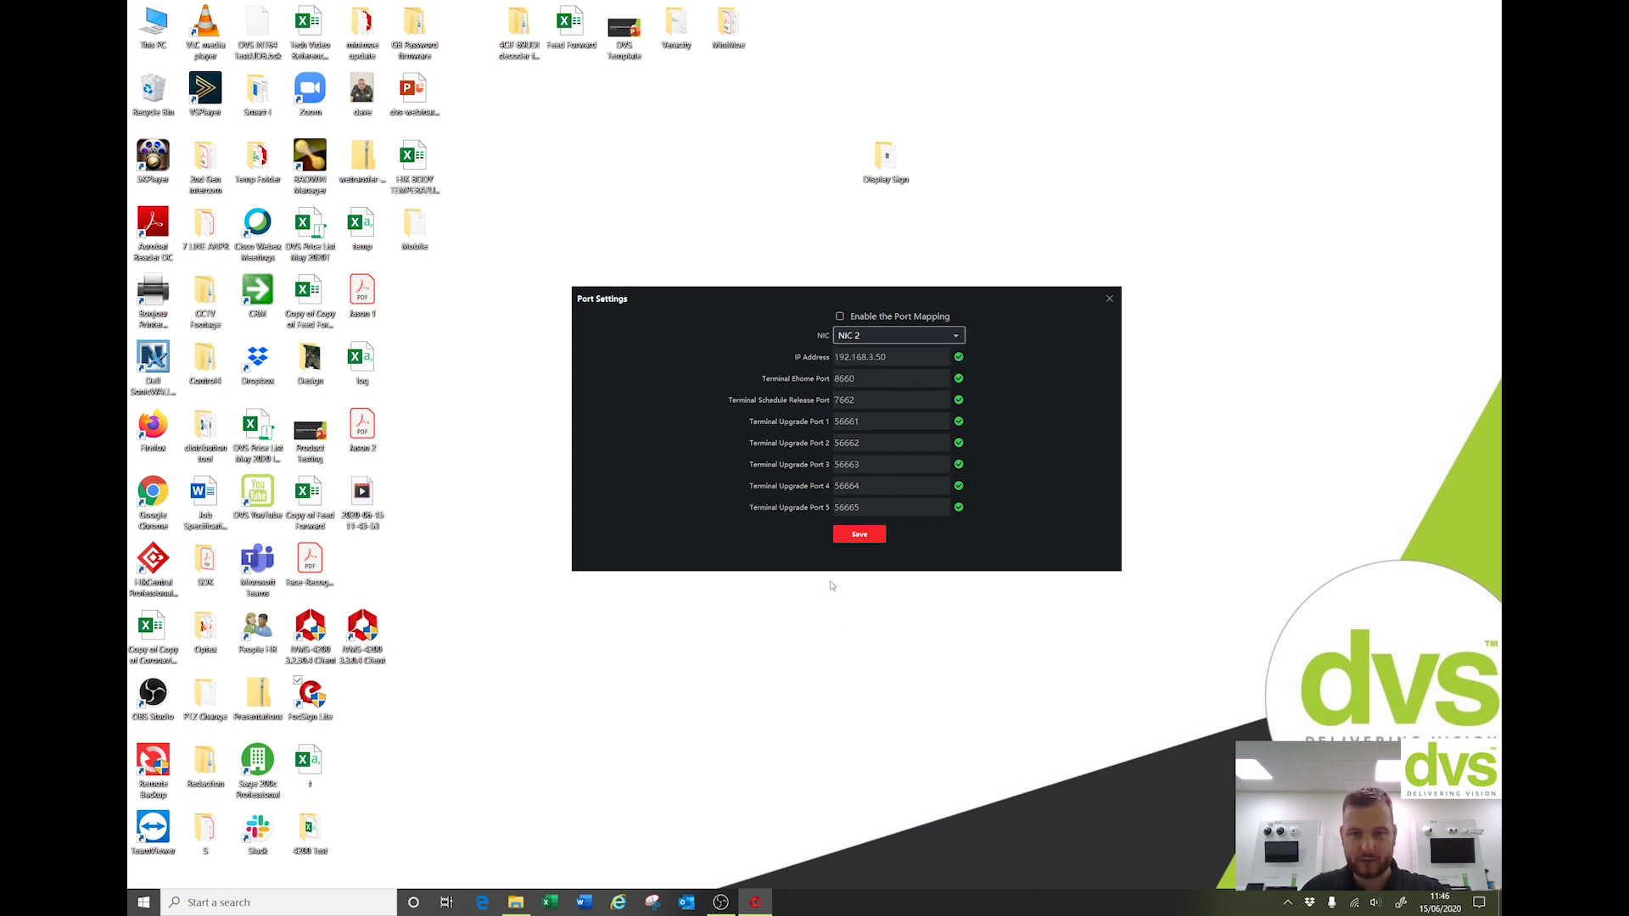
left_click(860, 535)
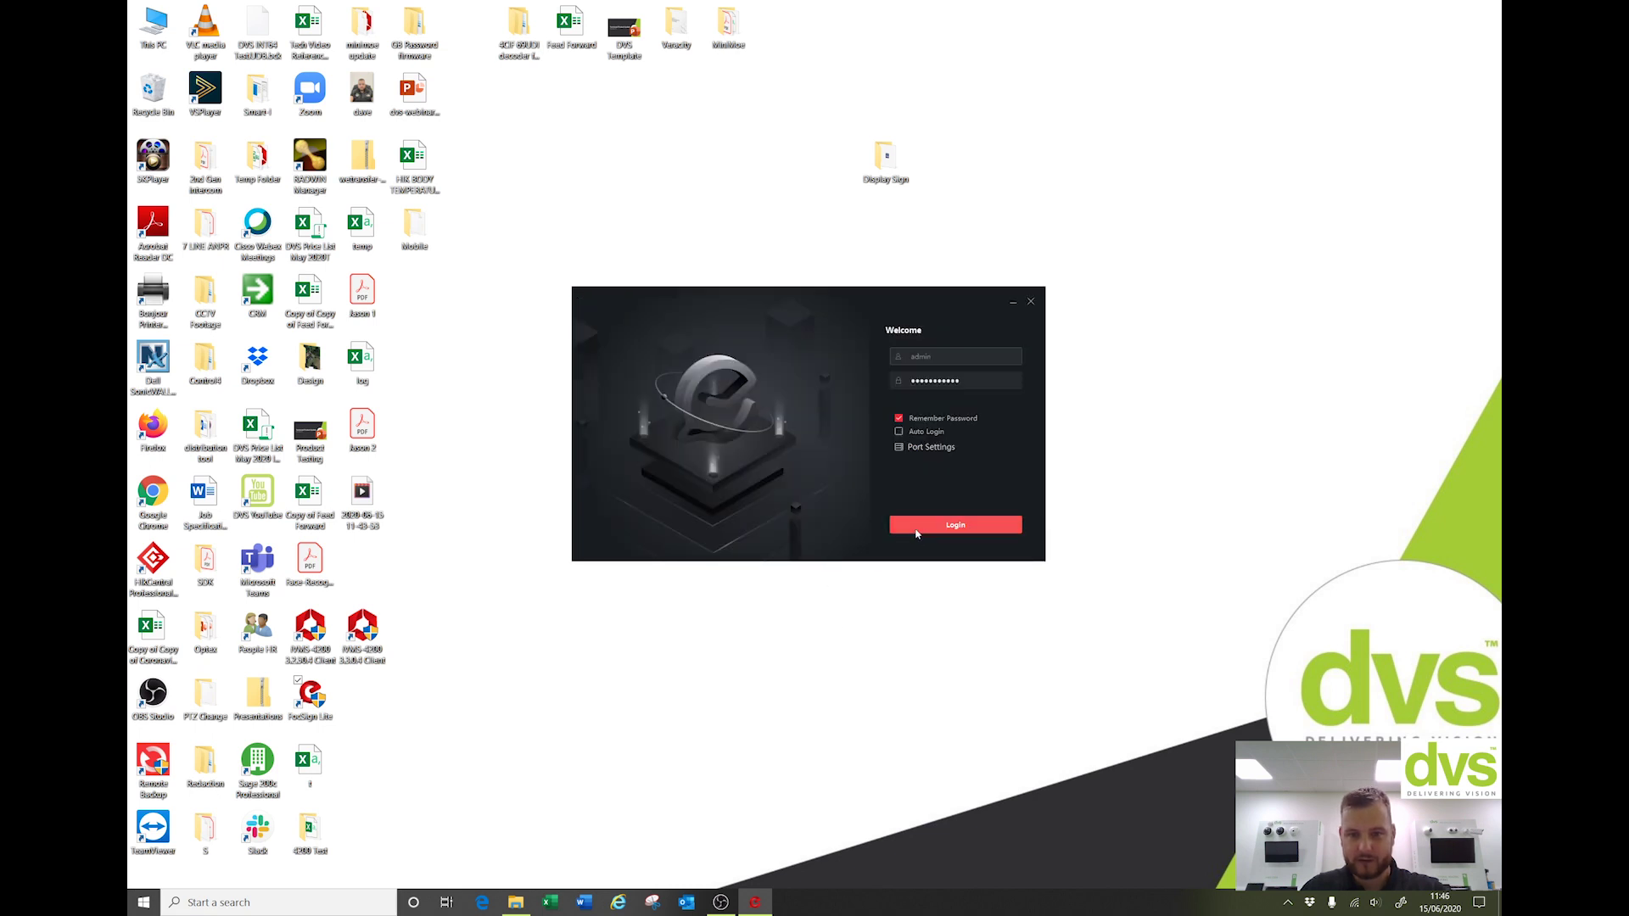
- Log in past the warning, maximize, and select the DS-D60C-B in Terminal Management
left_click(917, 526)
left_click(809, 433)
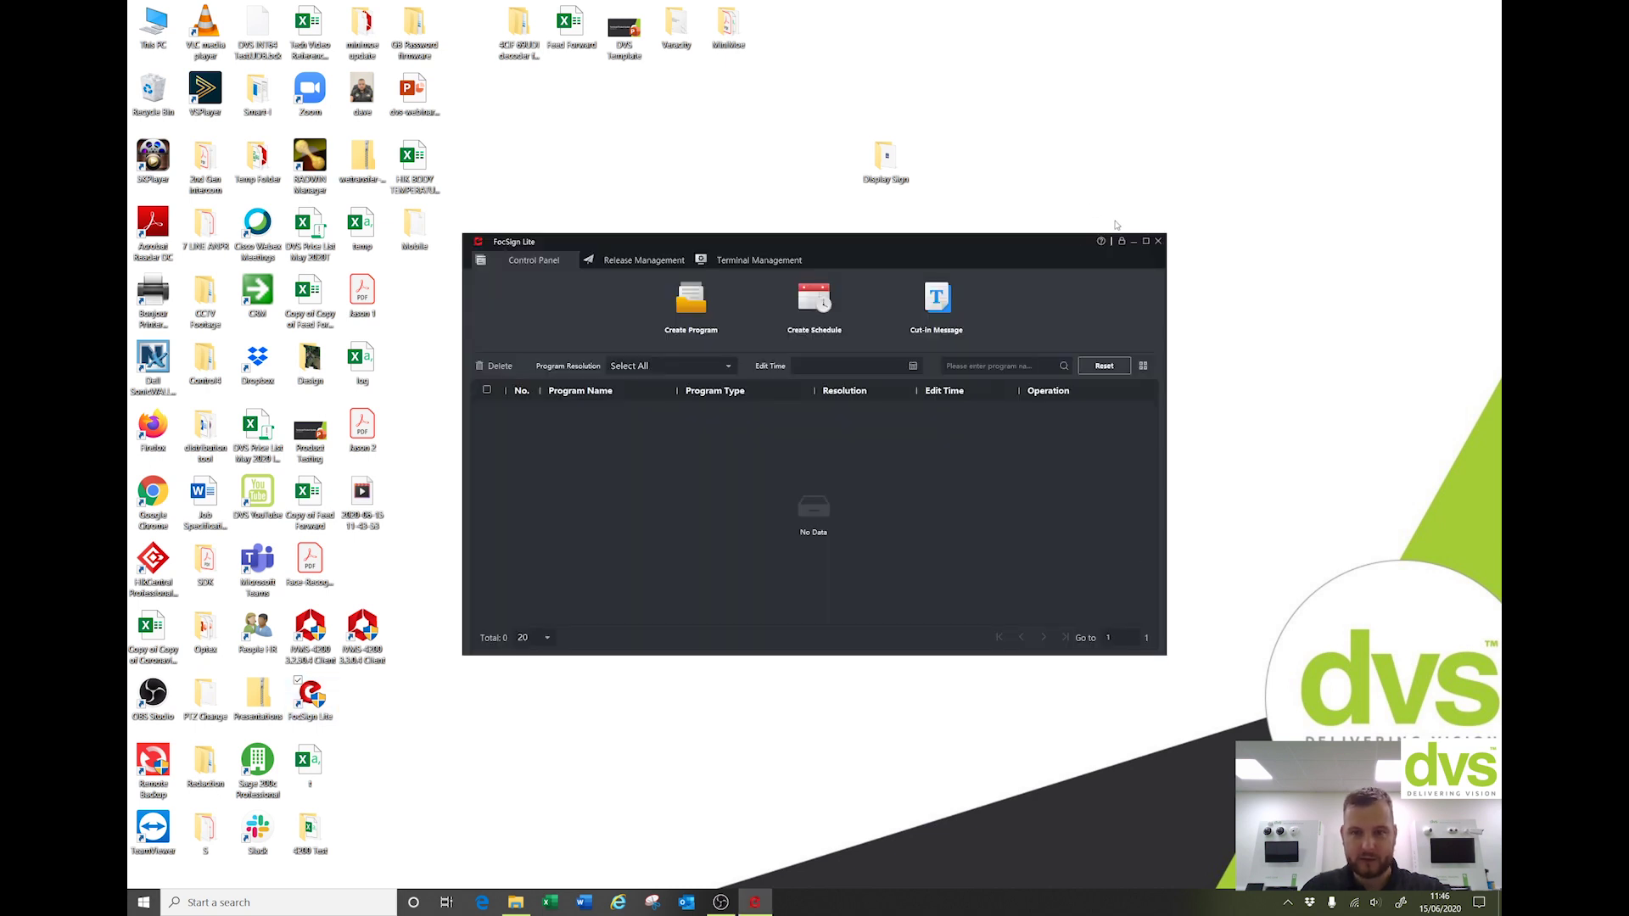
left_click(1146, 241)
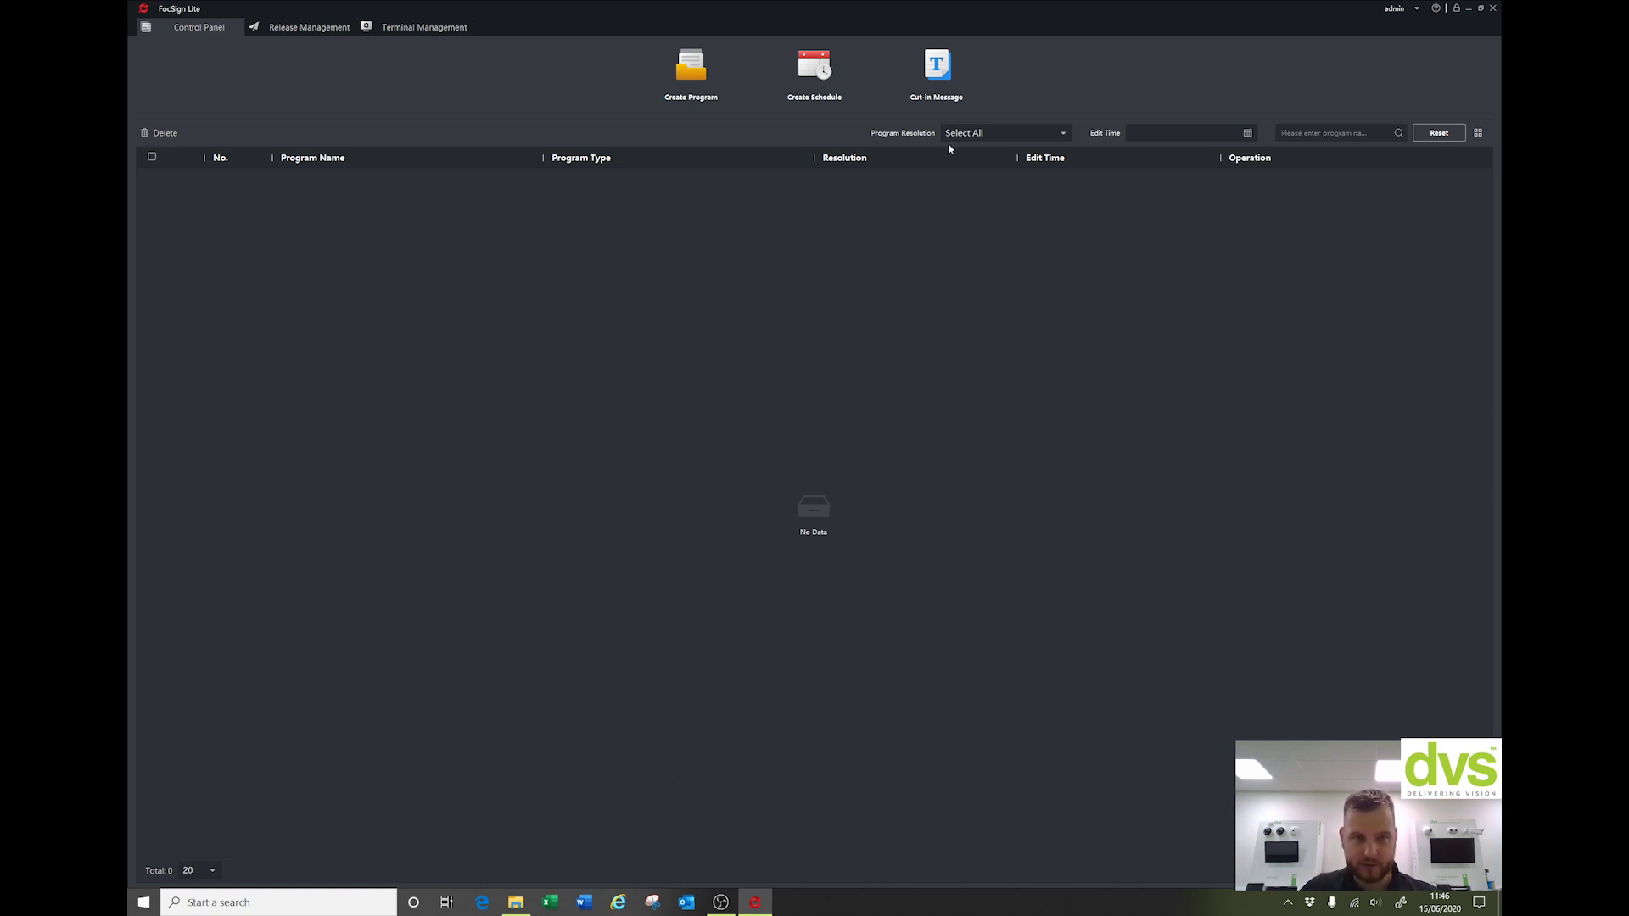
left_click(458, 27)
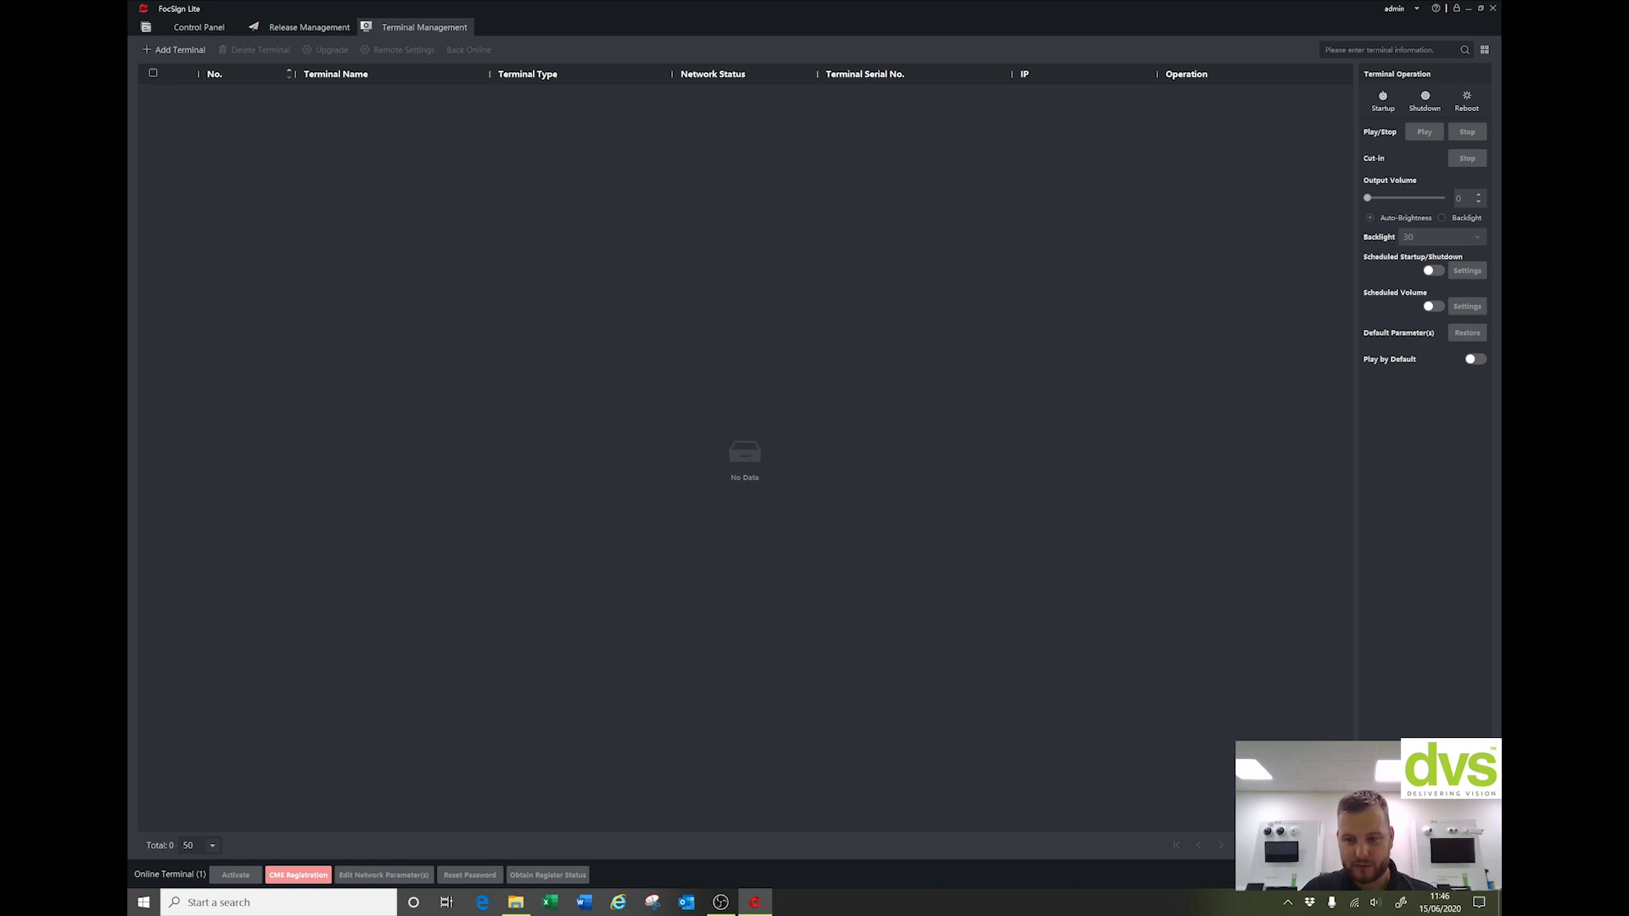
left_click(218, 811)
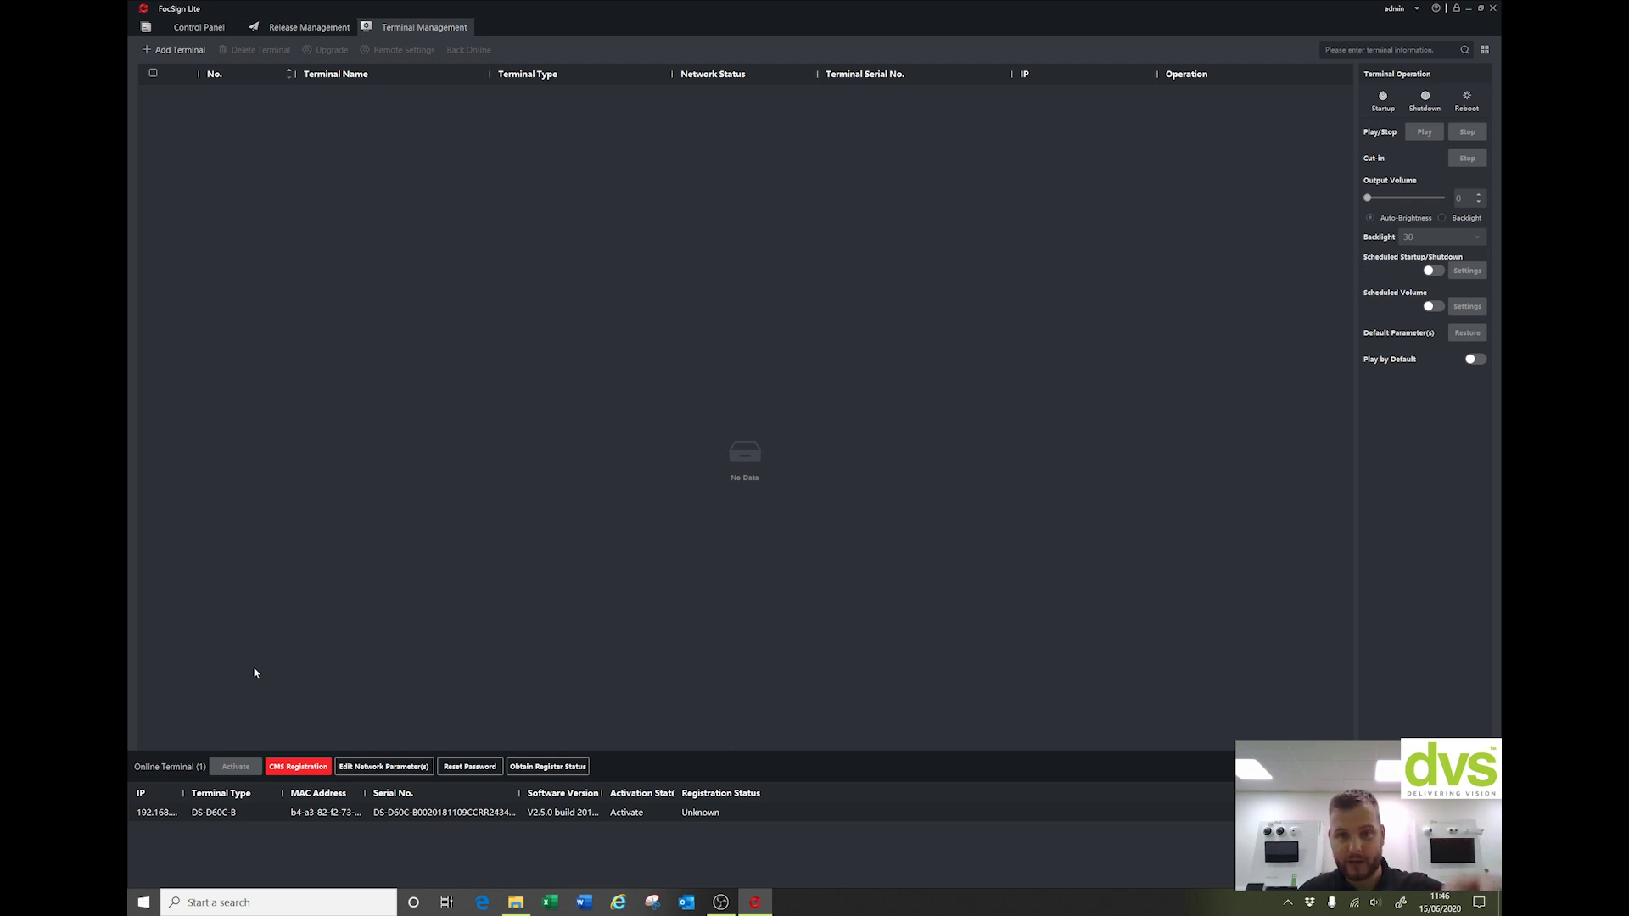
- Register the DS-D60C-B through CMS Registration by entering the terminal password and confirming
left_click(291, 768)
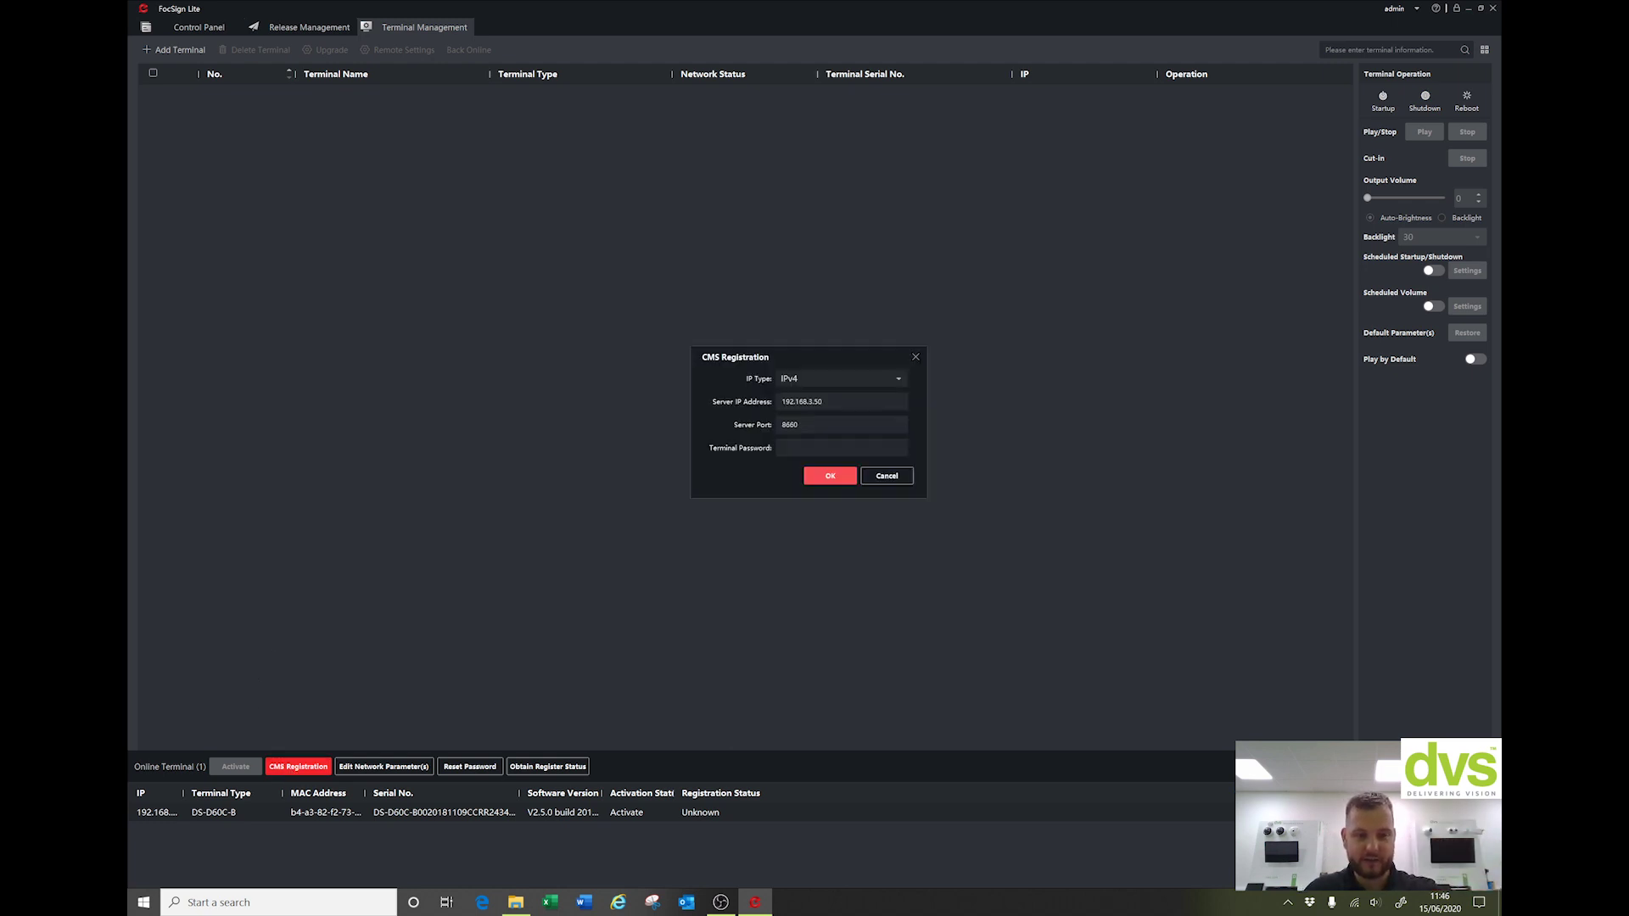
left_click(821, 447)
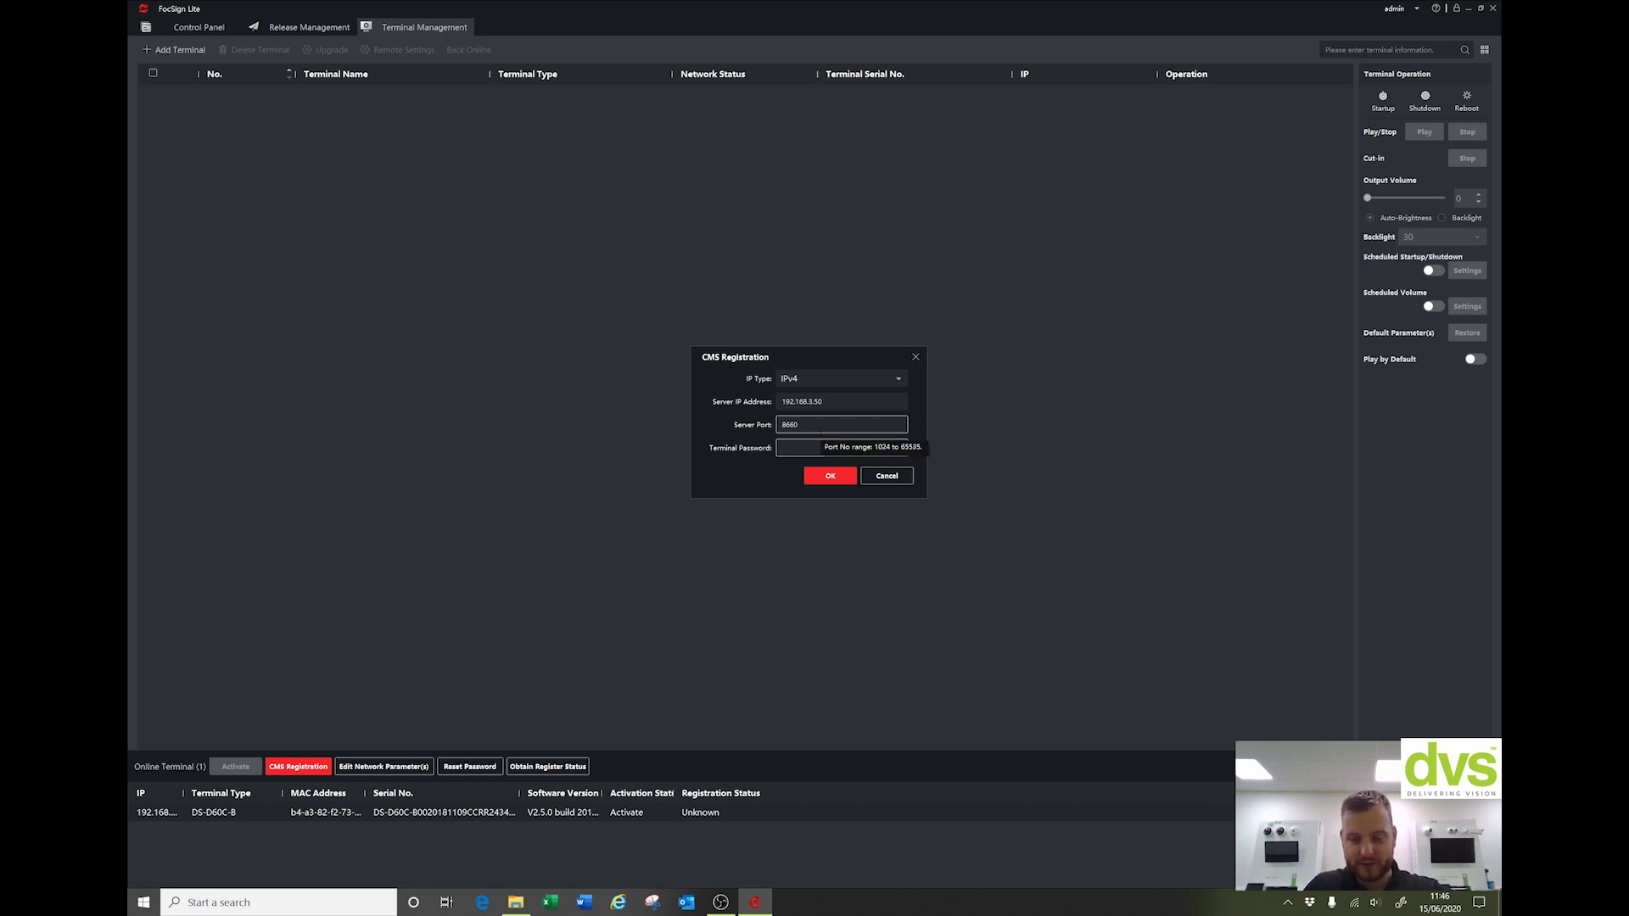
type("12")
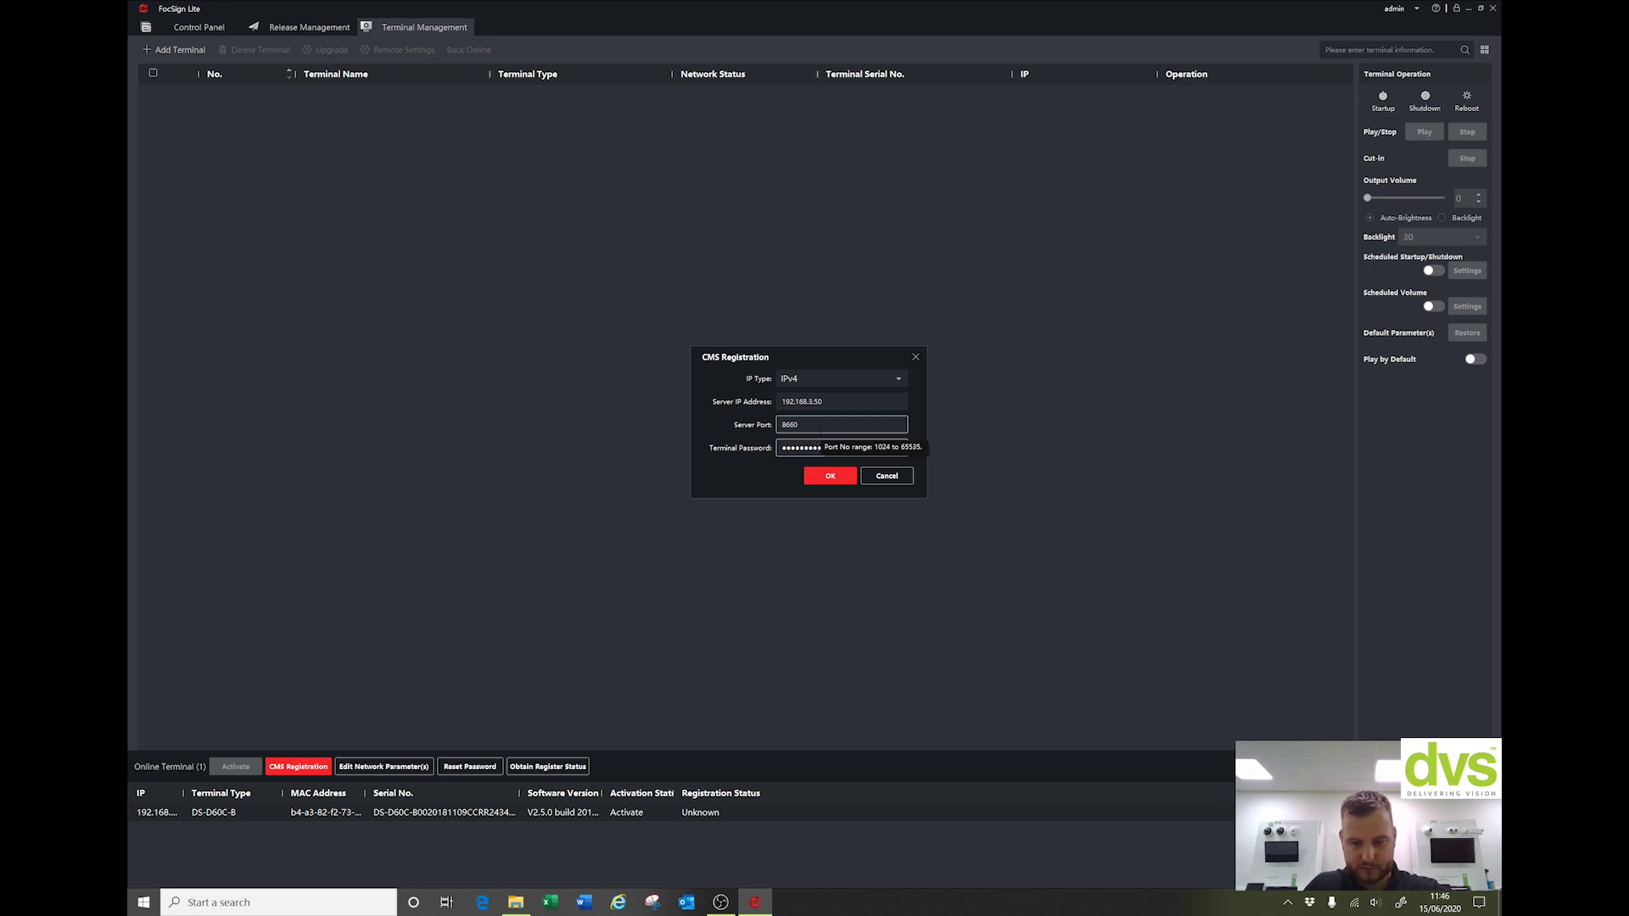
left_click(829, 476)
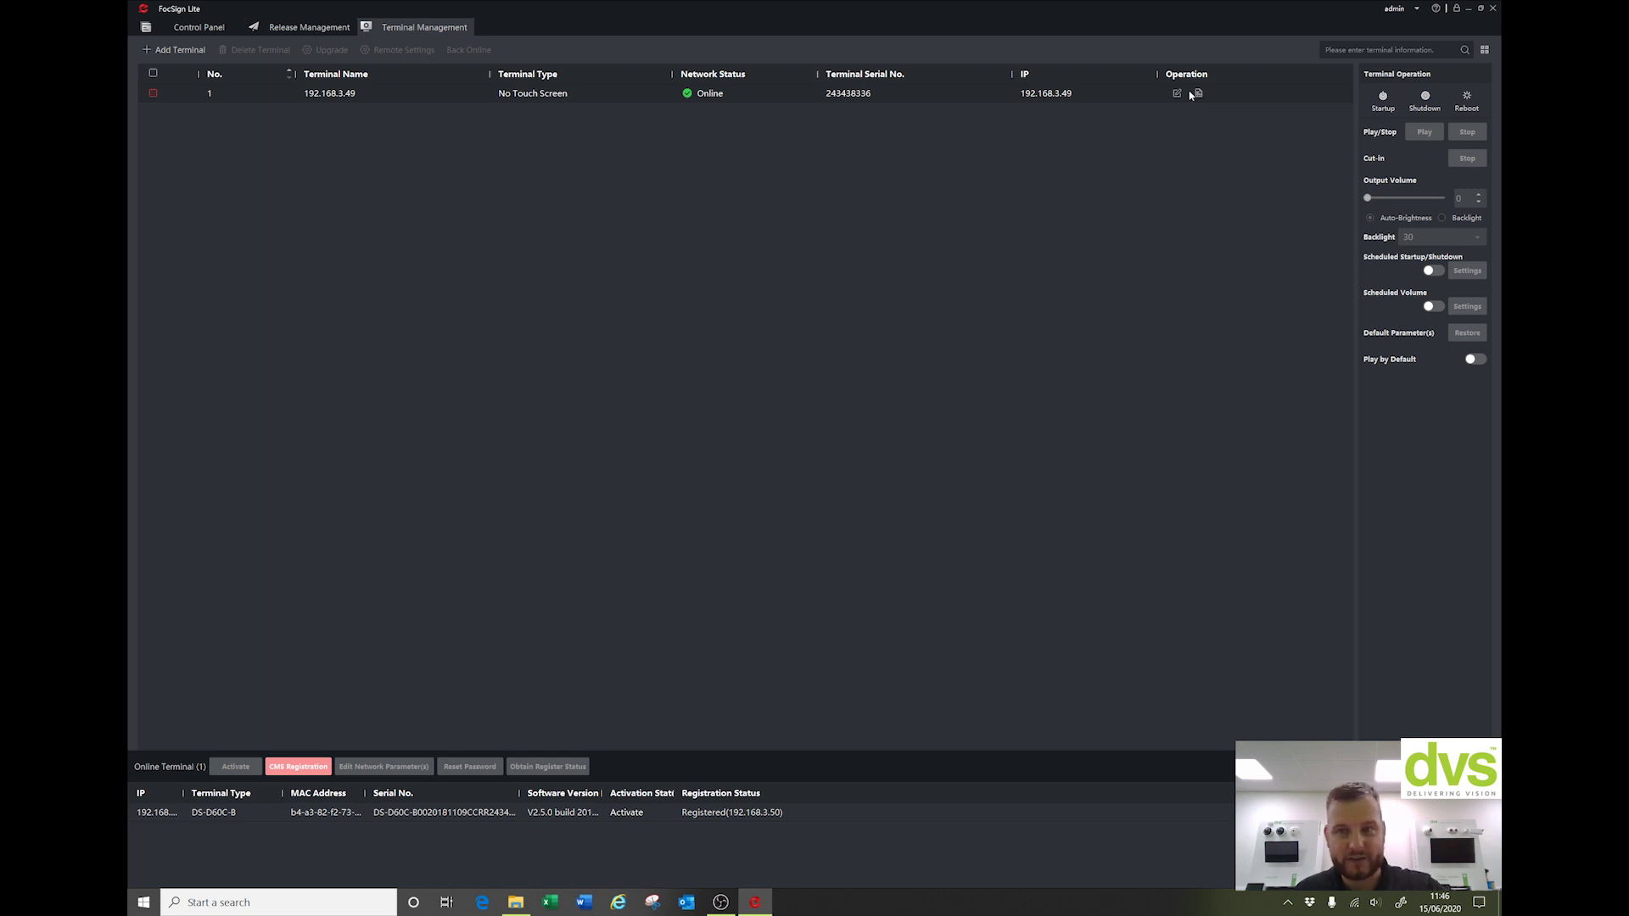
left_click(516, 902)
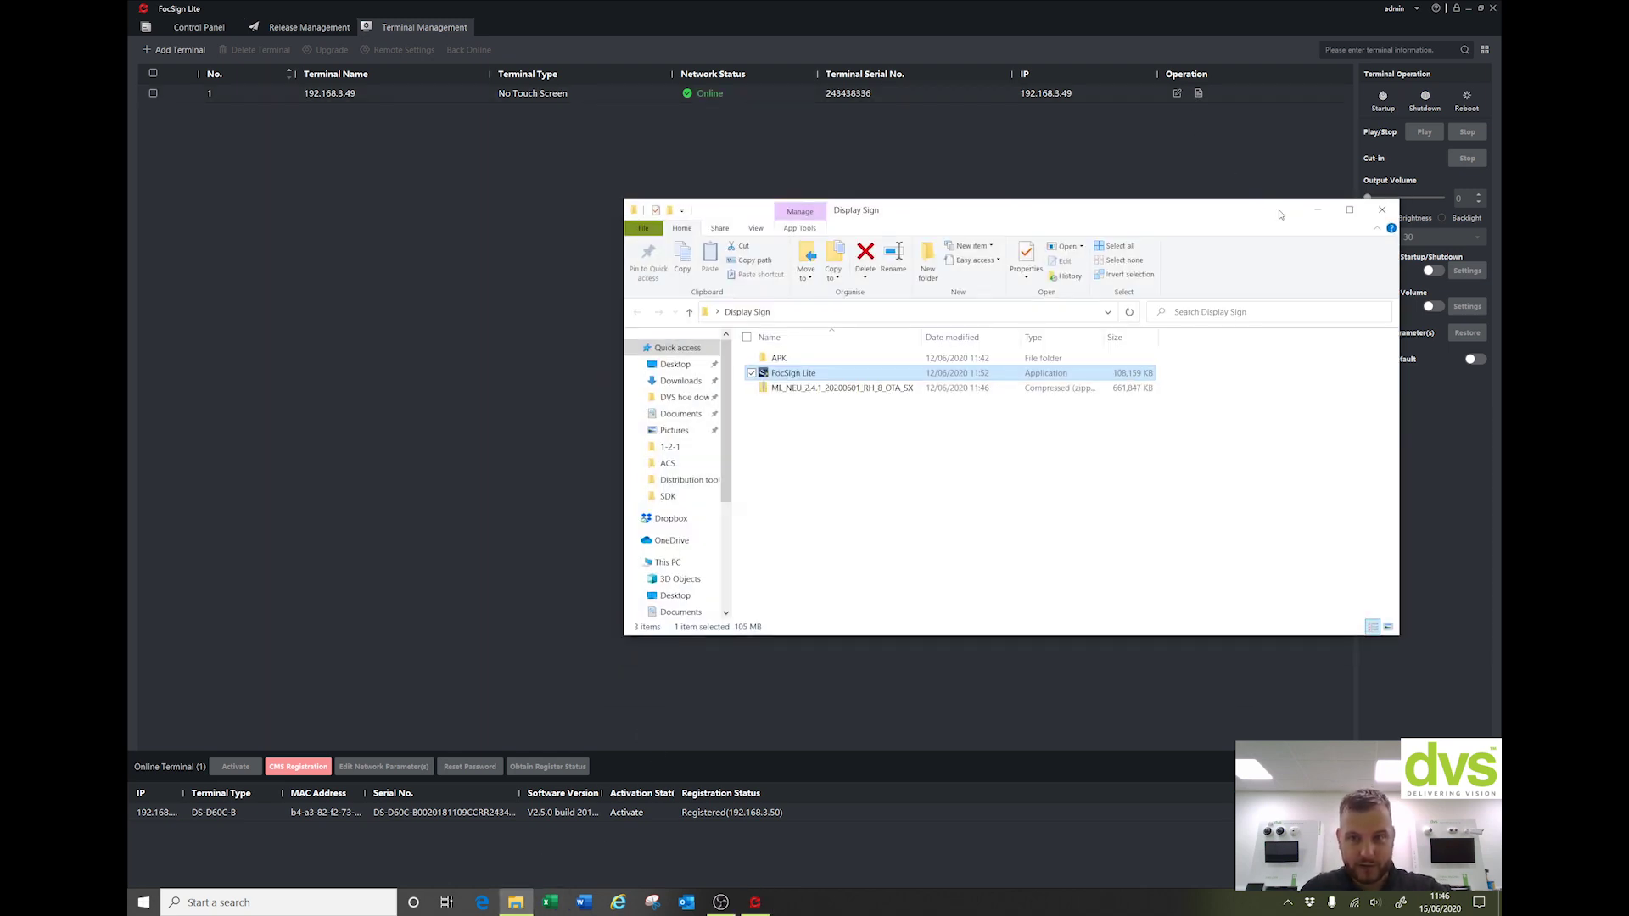
- In the maximized Explorer, check the APK folder, then open the ML_NEU firmware zip in Display Sign
left_click(1349, 210)
double_click(356, 155)
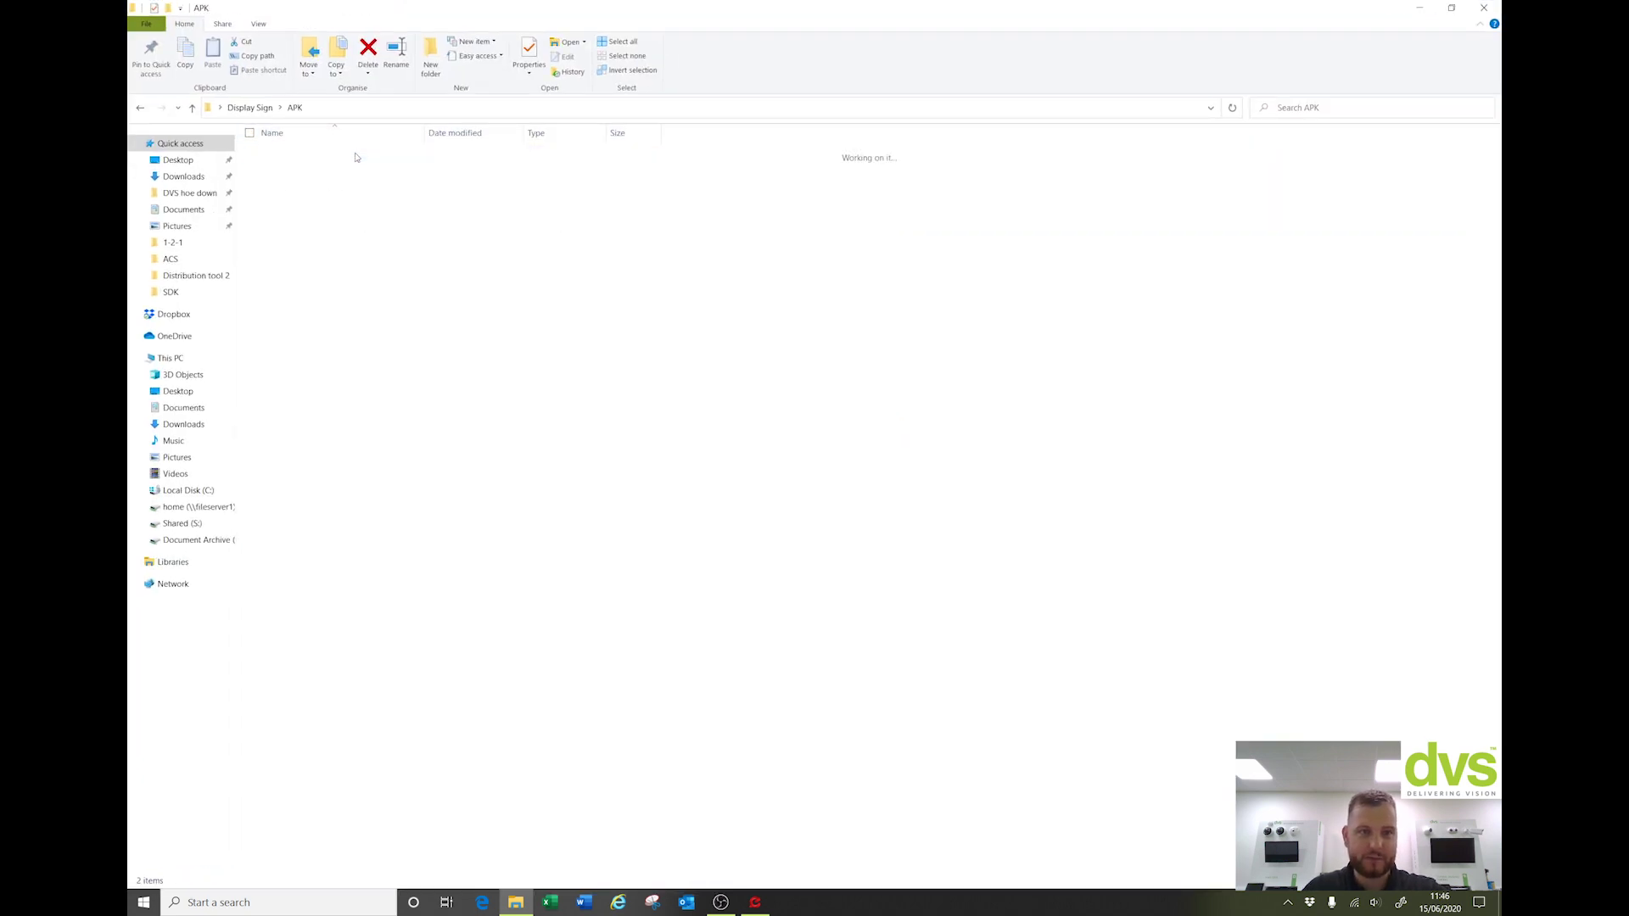
left_click(192, 108)
double_click(280, 184)
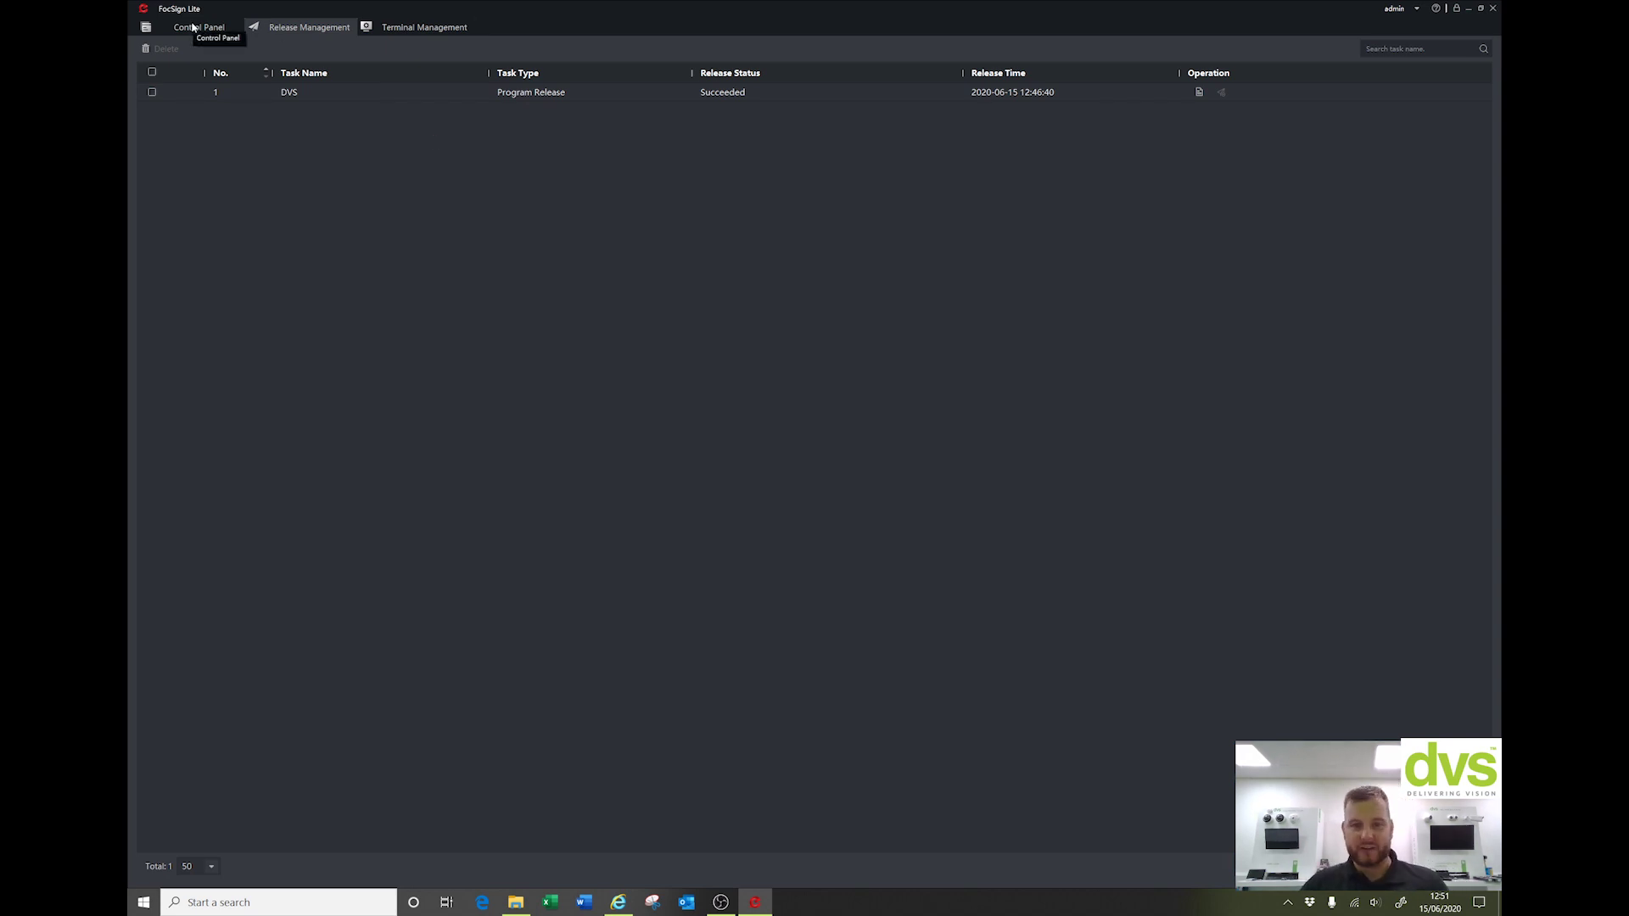
- Create a program named Test of type Untouchscreen Program with a Landscape canvas
left_click(193, 28)
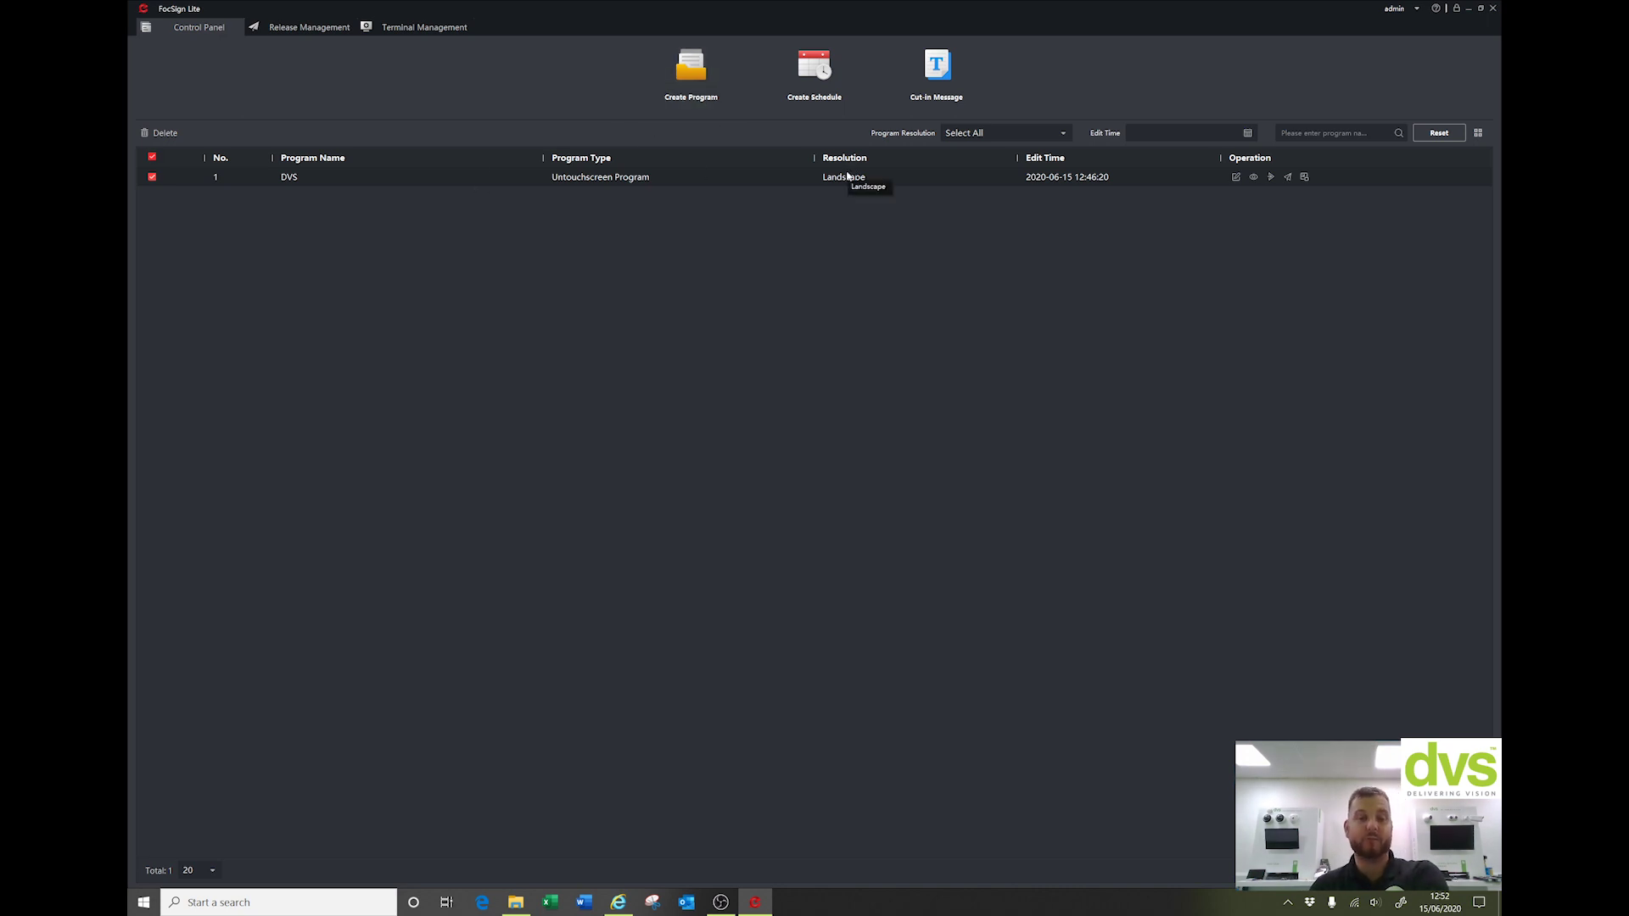
left_click(709, 81)
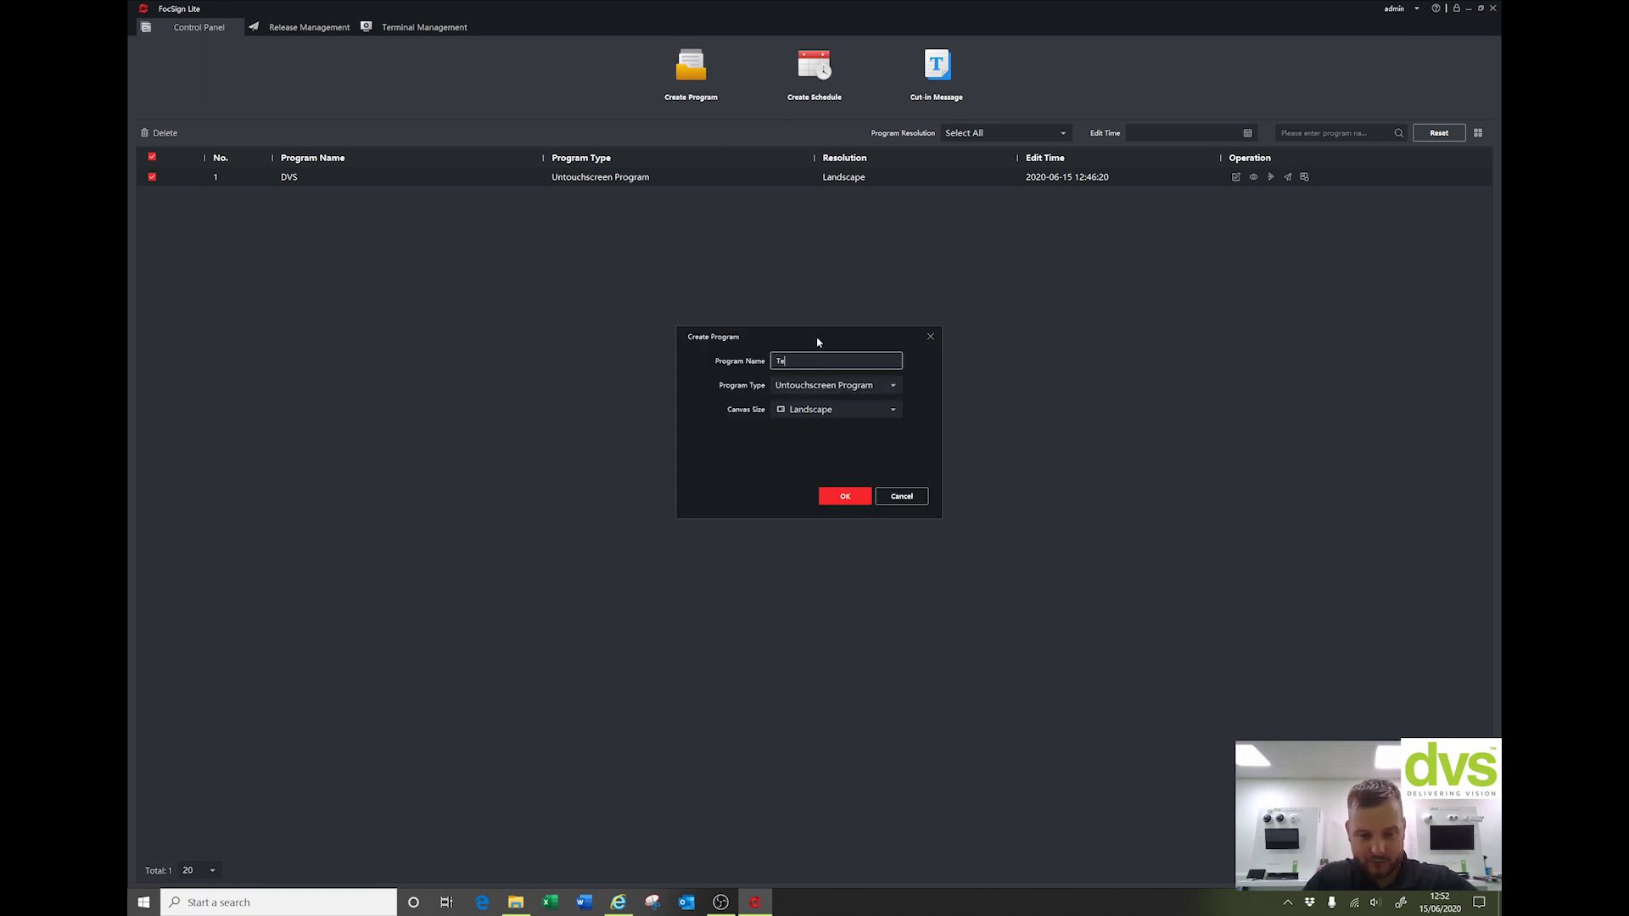
left_click(889, 385)
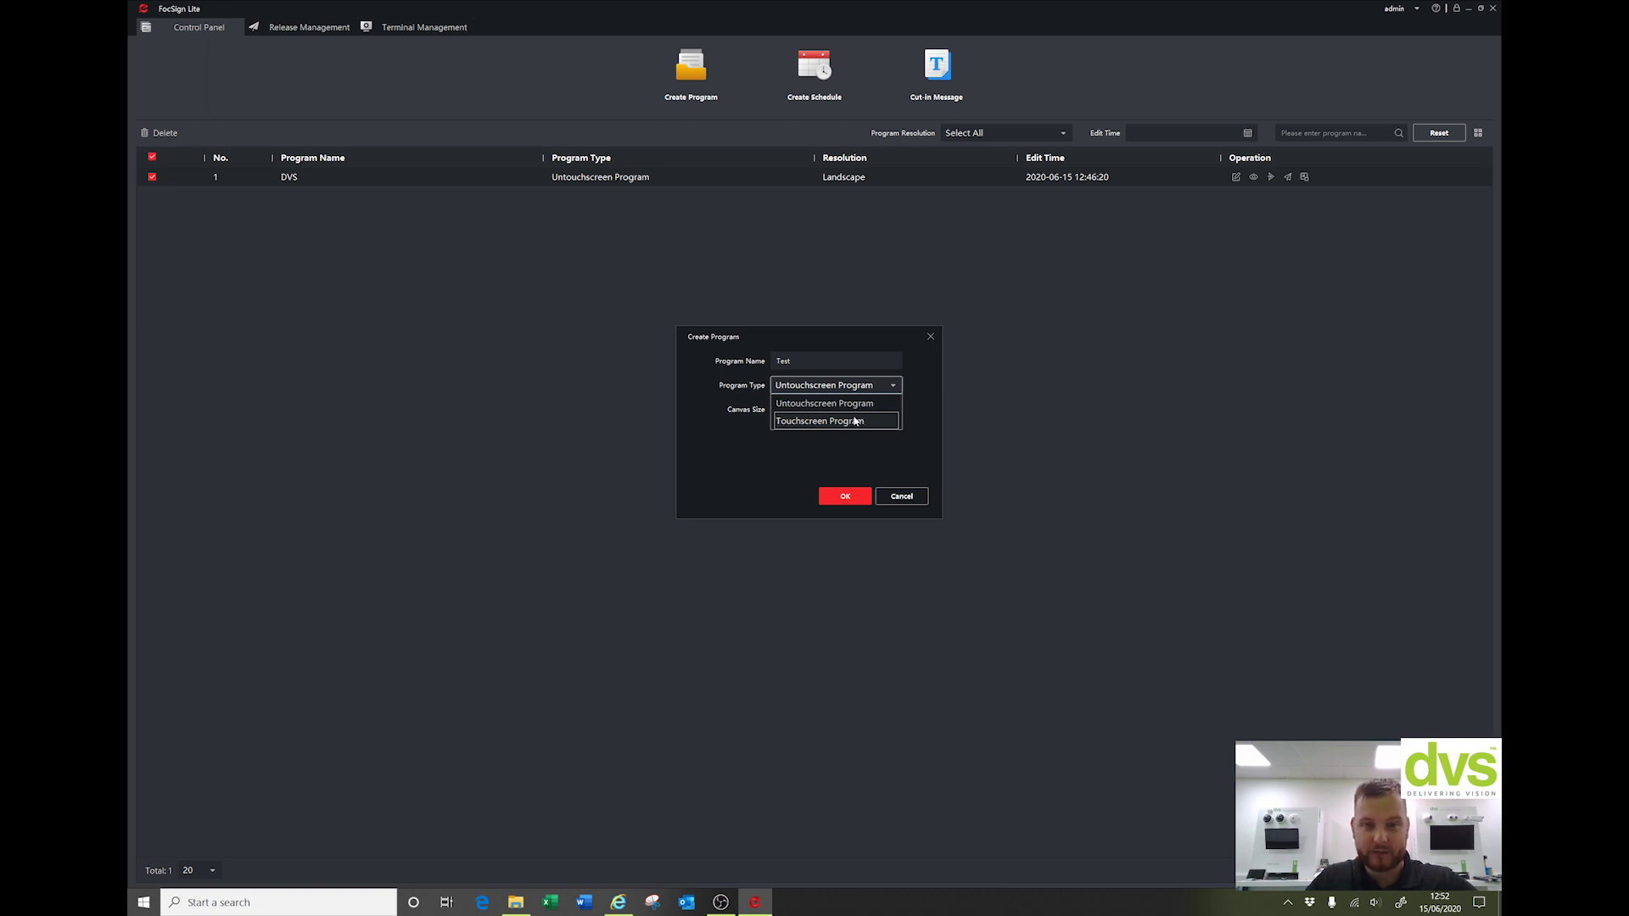
left_click(825, 403)
left_click(829, 410)
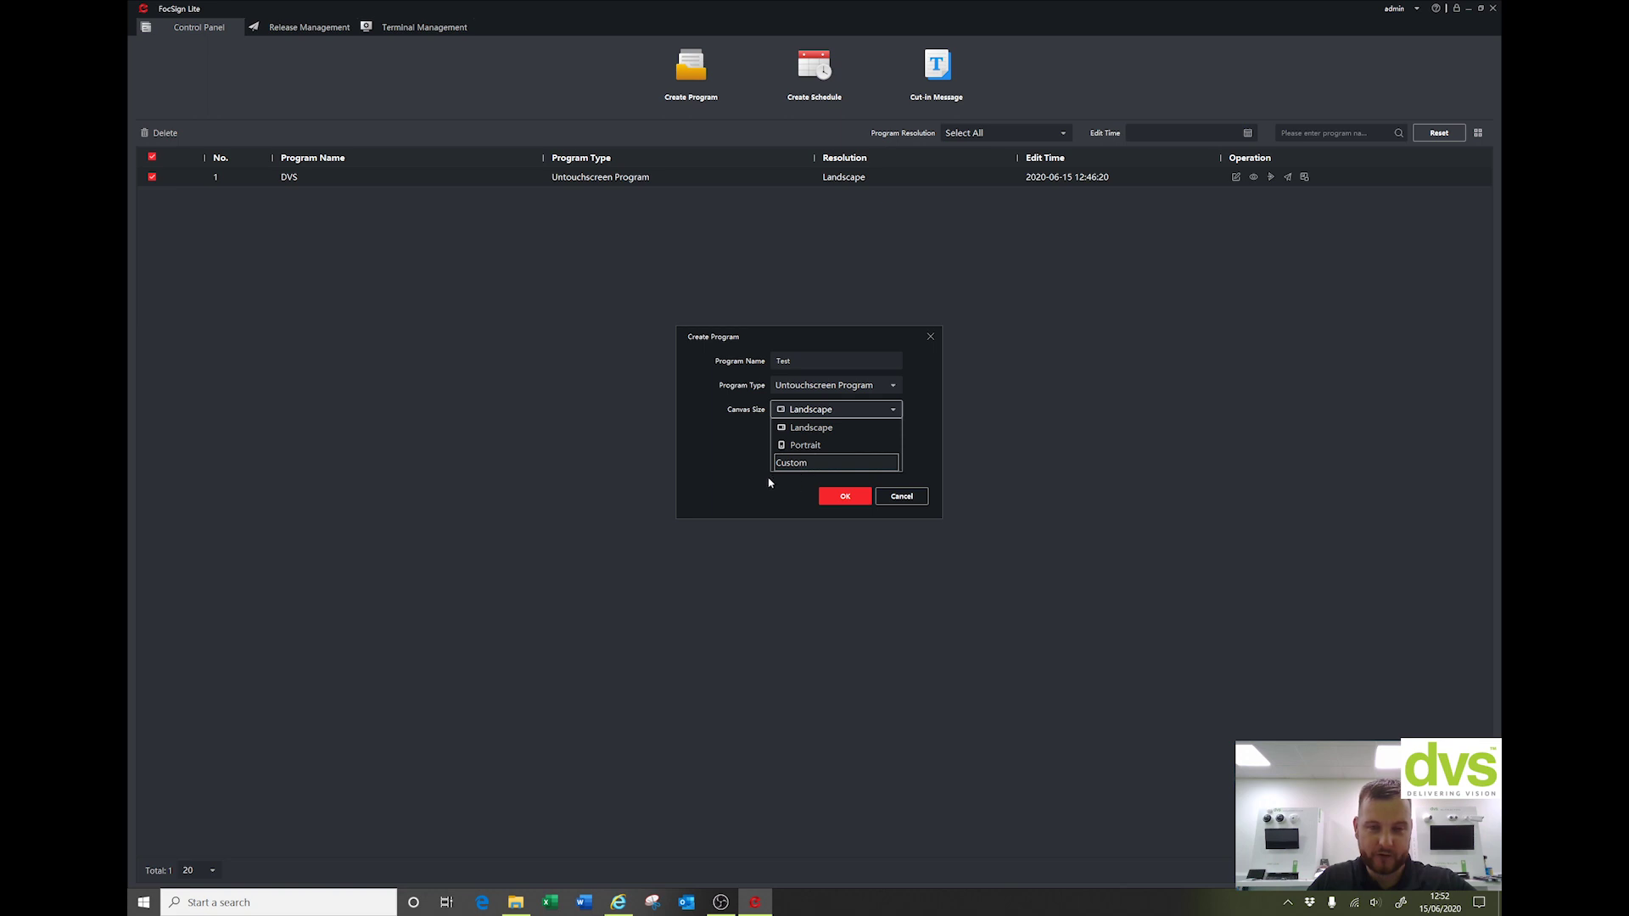
left_click(788, 432)
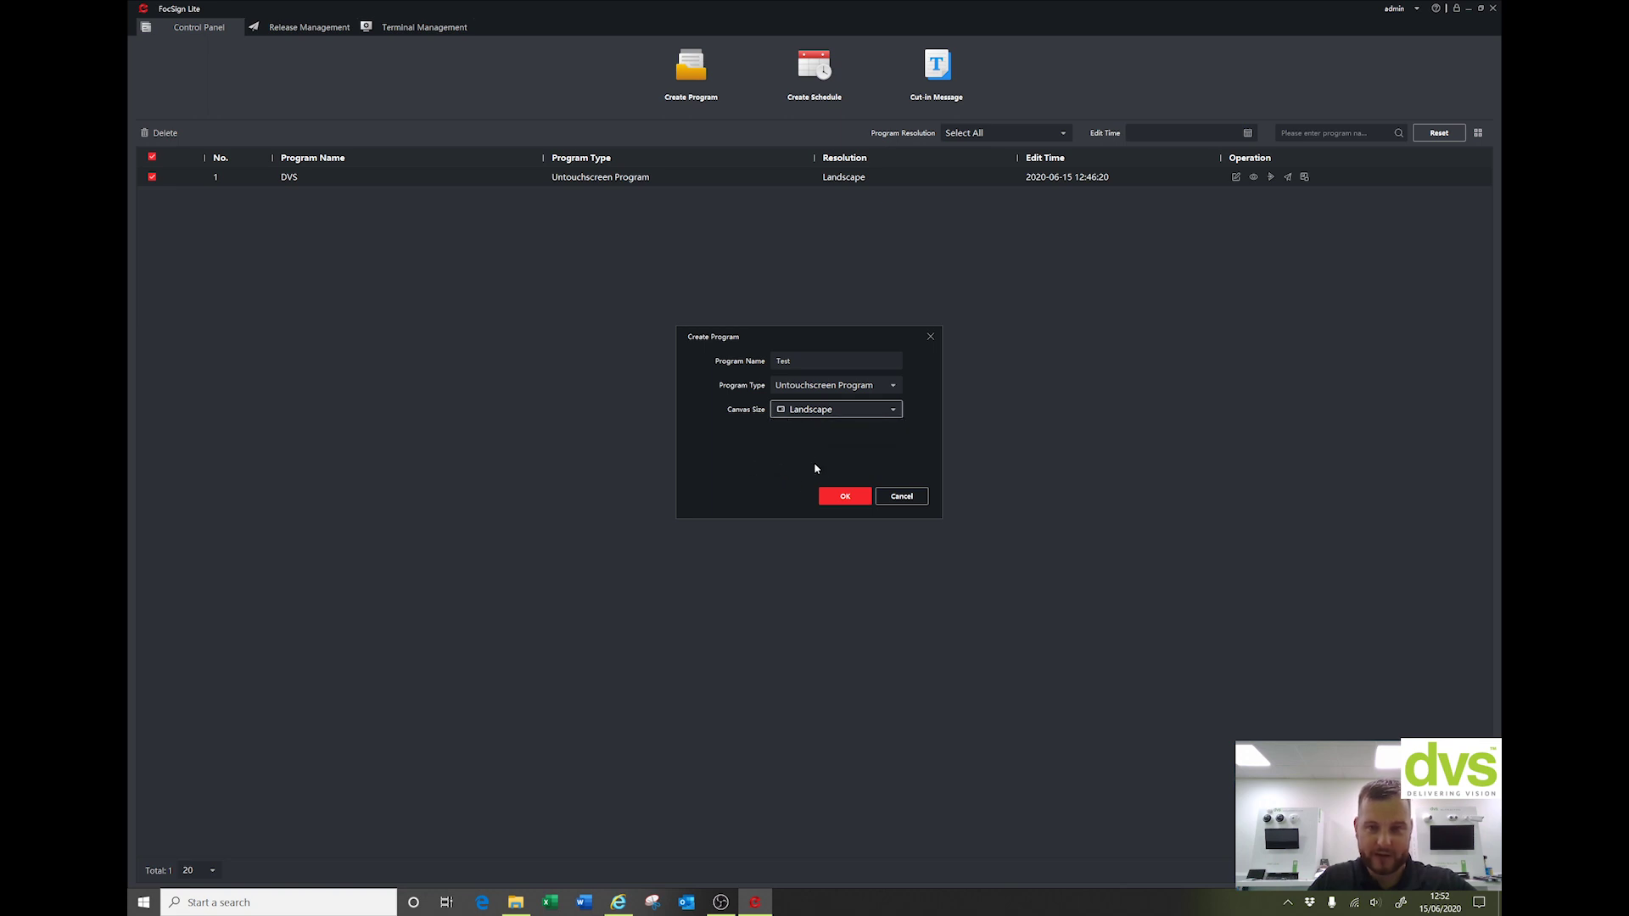
left_click(845, 495)
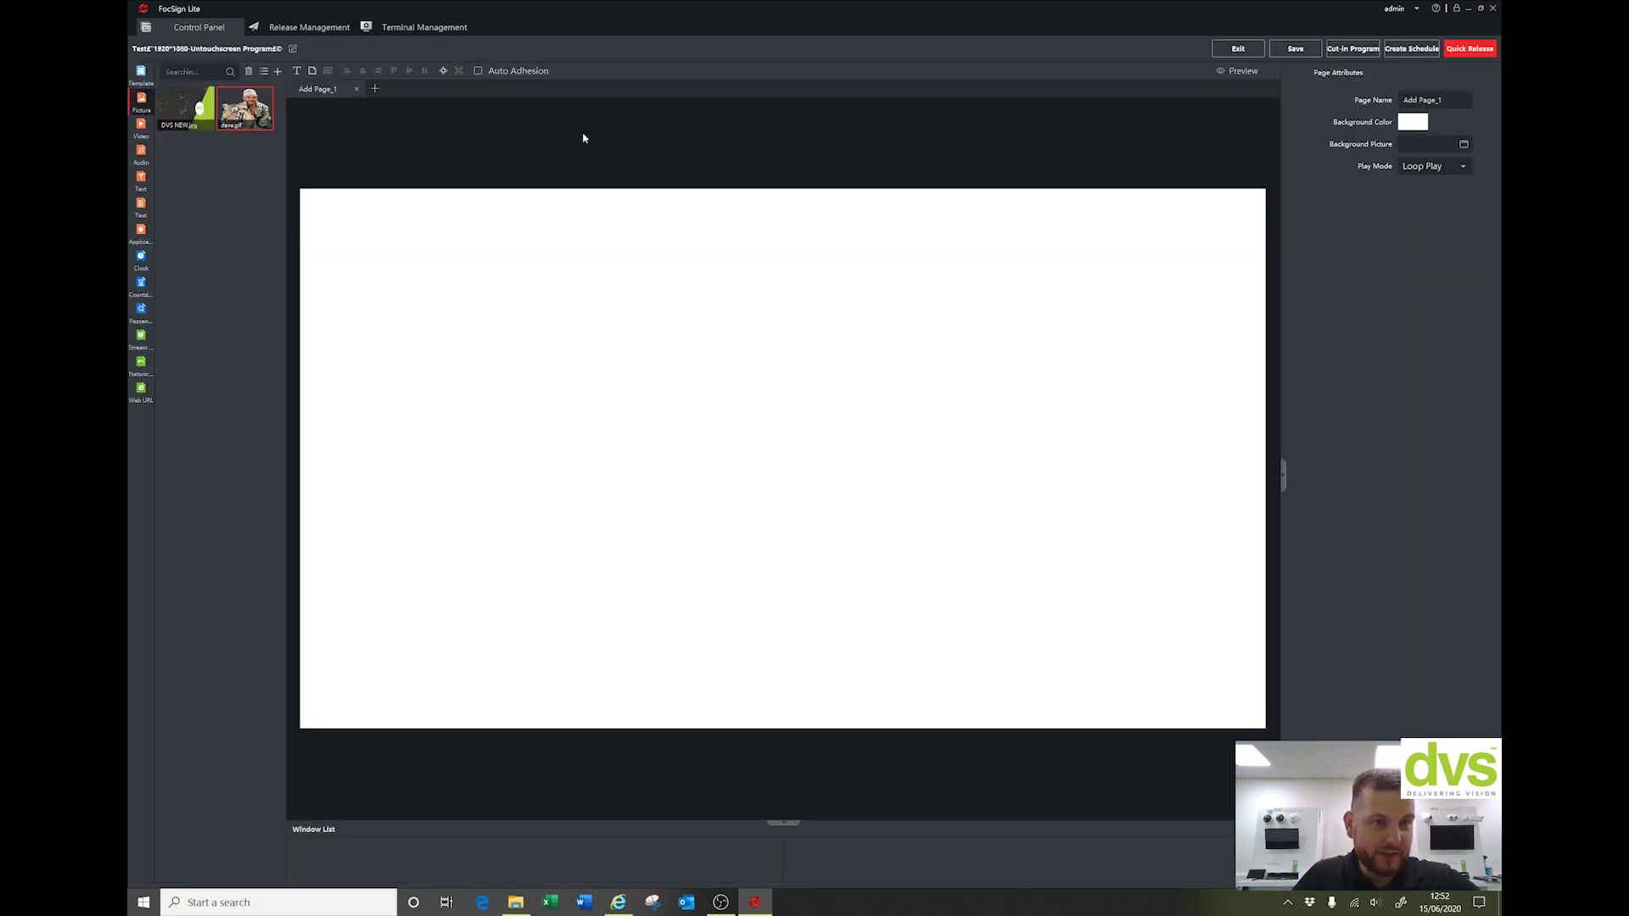
- Drag the passenger-flow template from the Template list onto the blank Test page
left_click(141, 74)
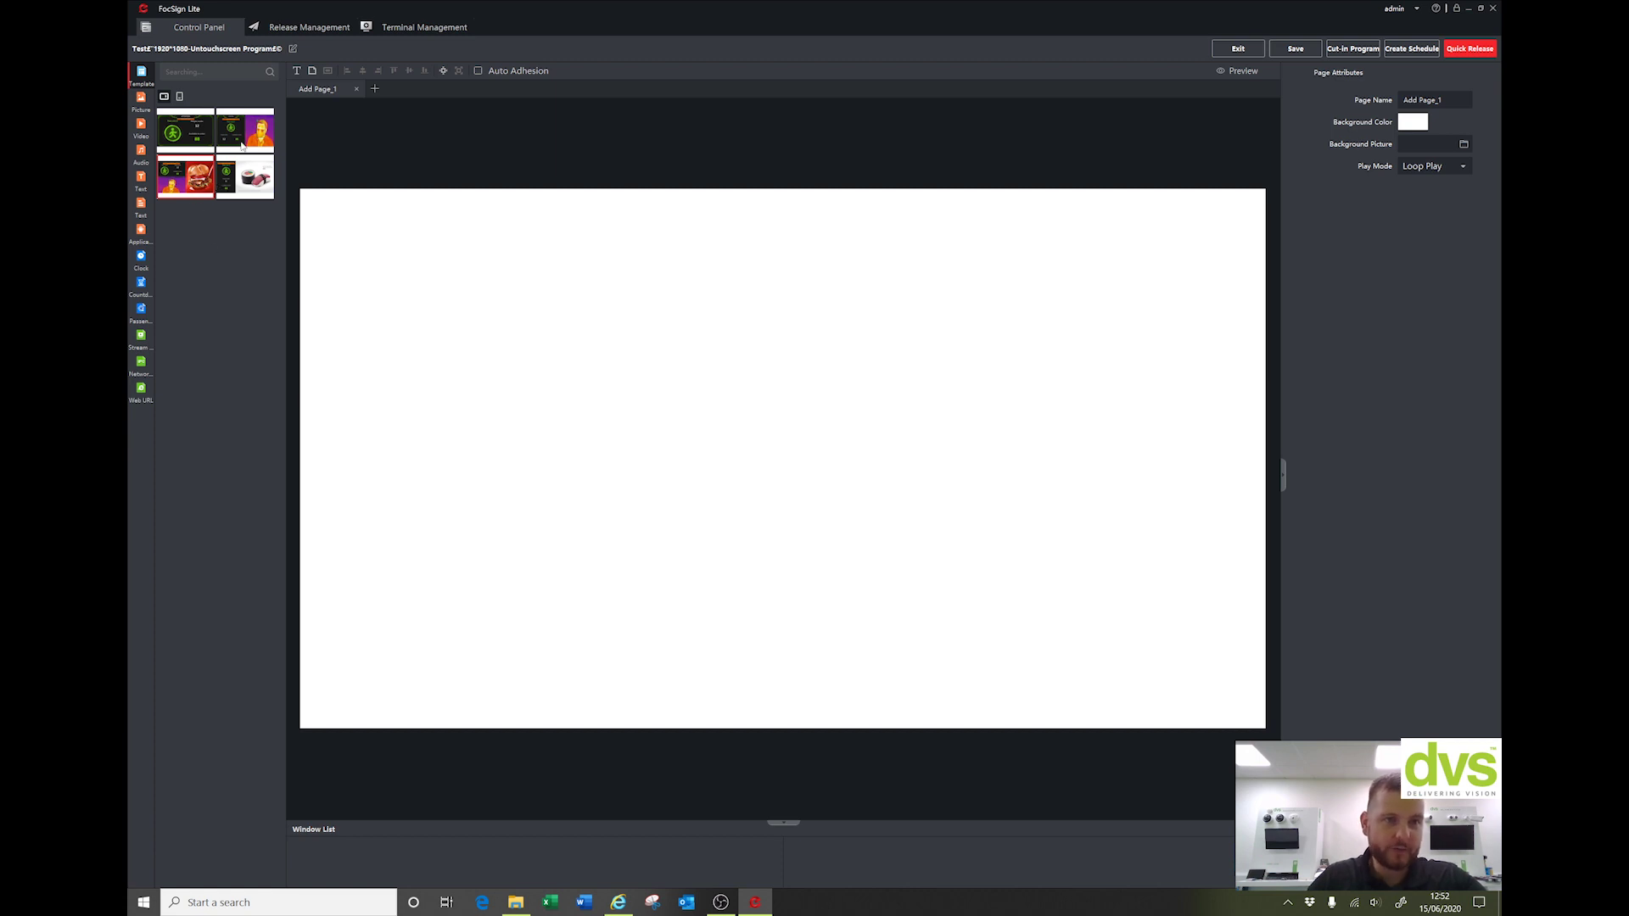
left_click_drag(187, 187, 728, 645)
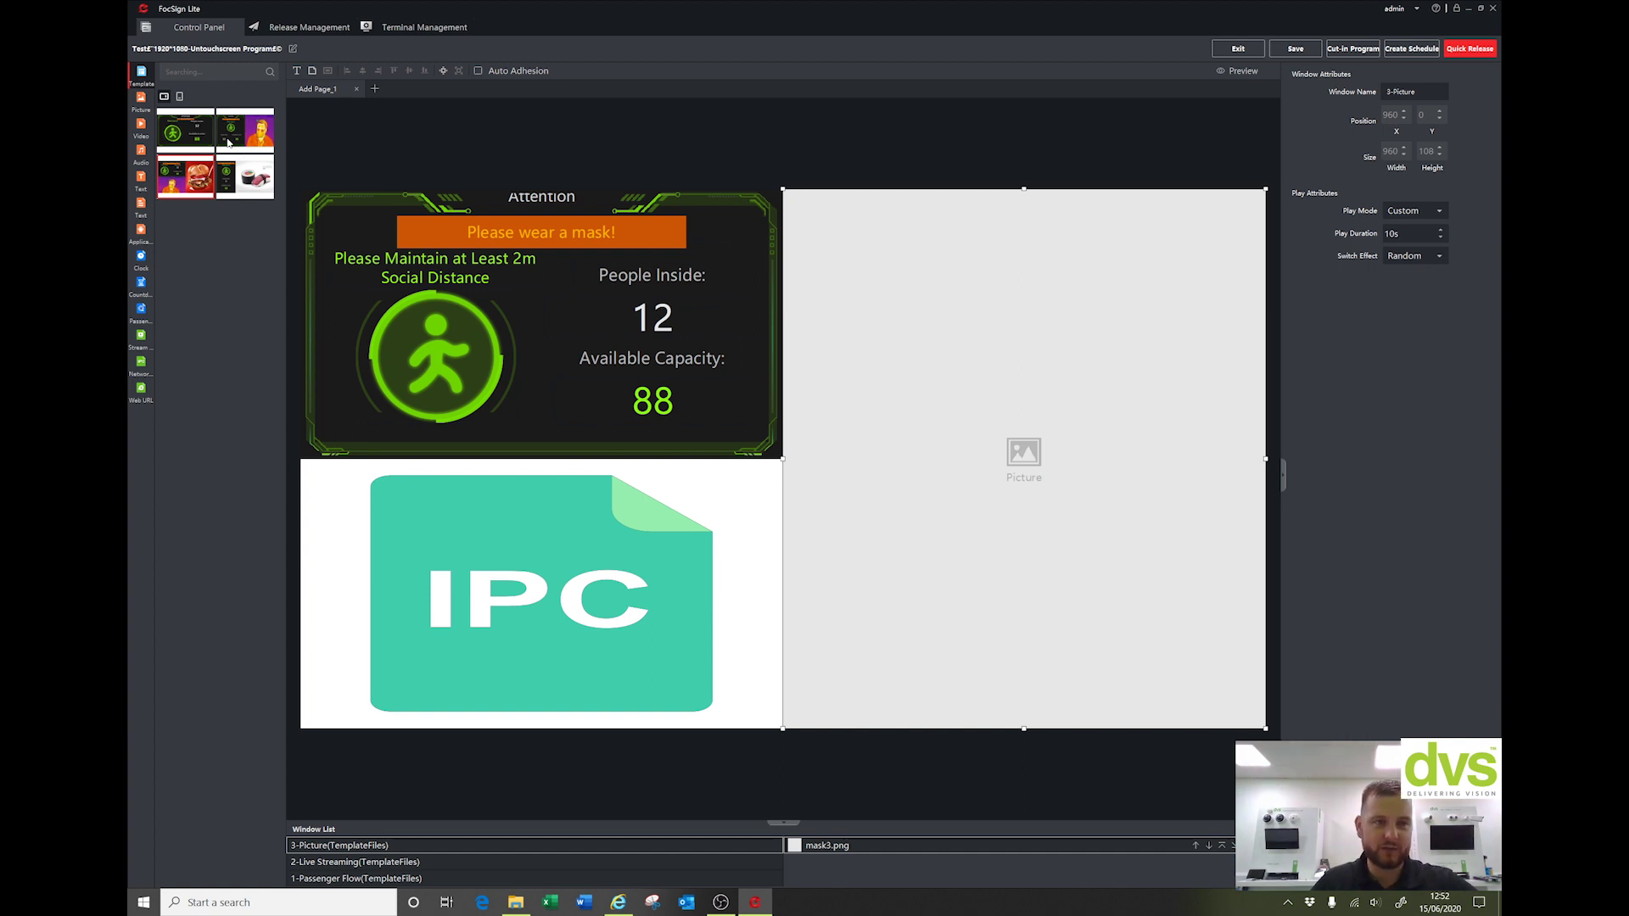
- Replace mask3.png with dave.gif in the picture window, then select the IPC window
left_click(141, 99)
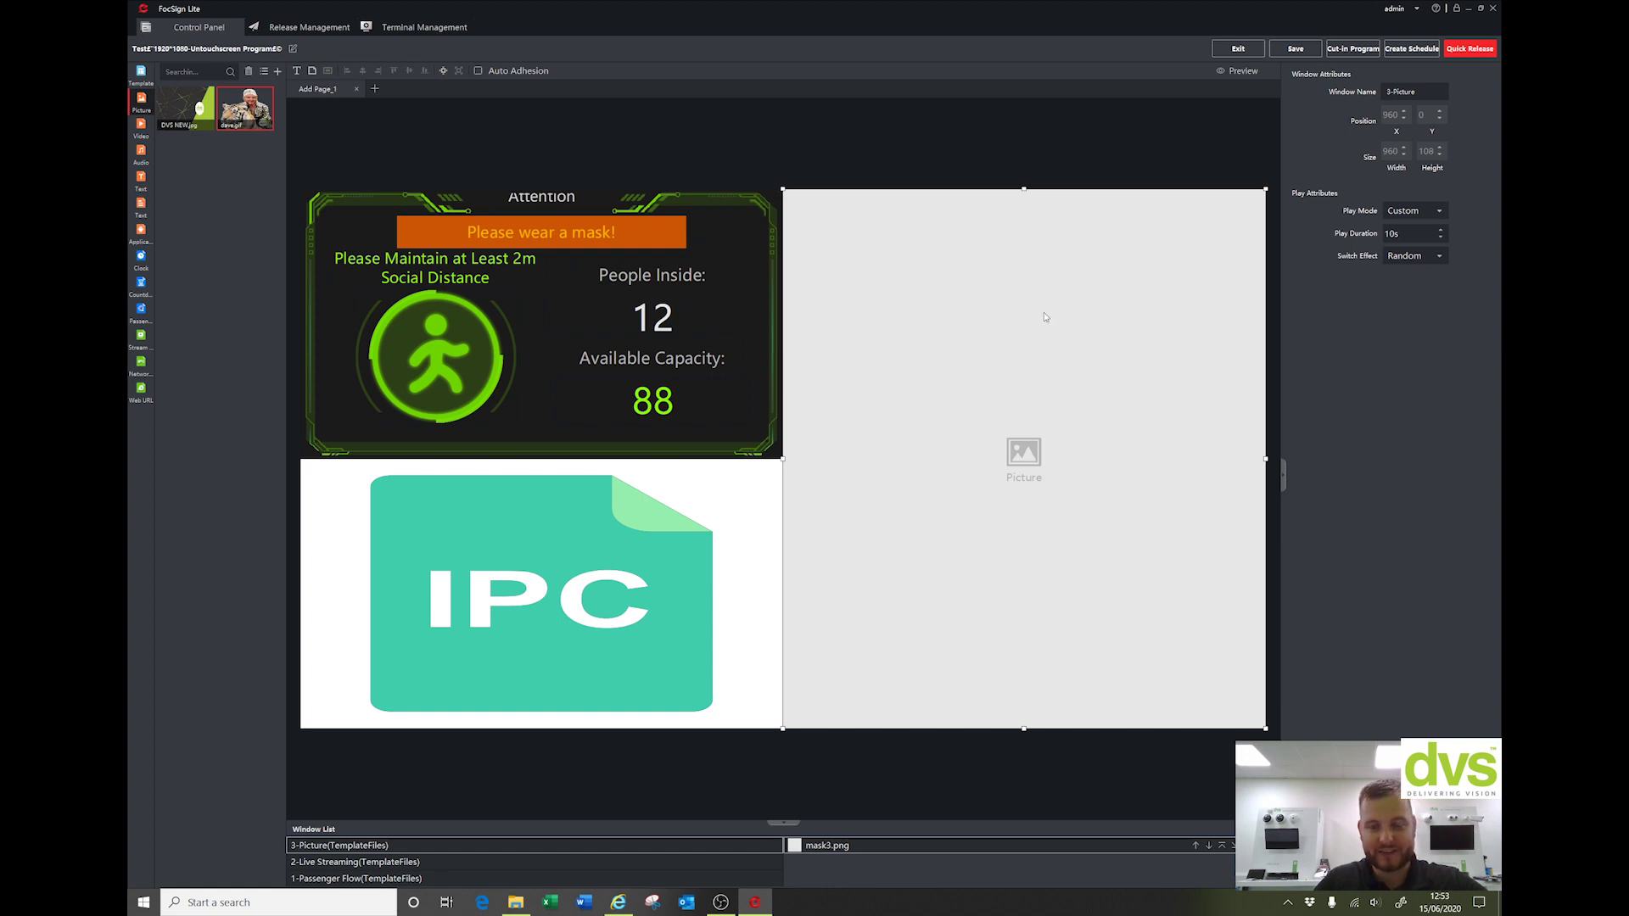
left_click_drag(259, 101, 929, 332)
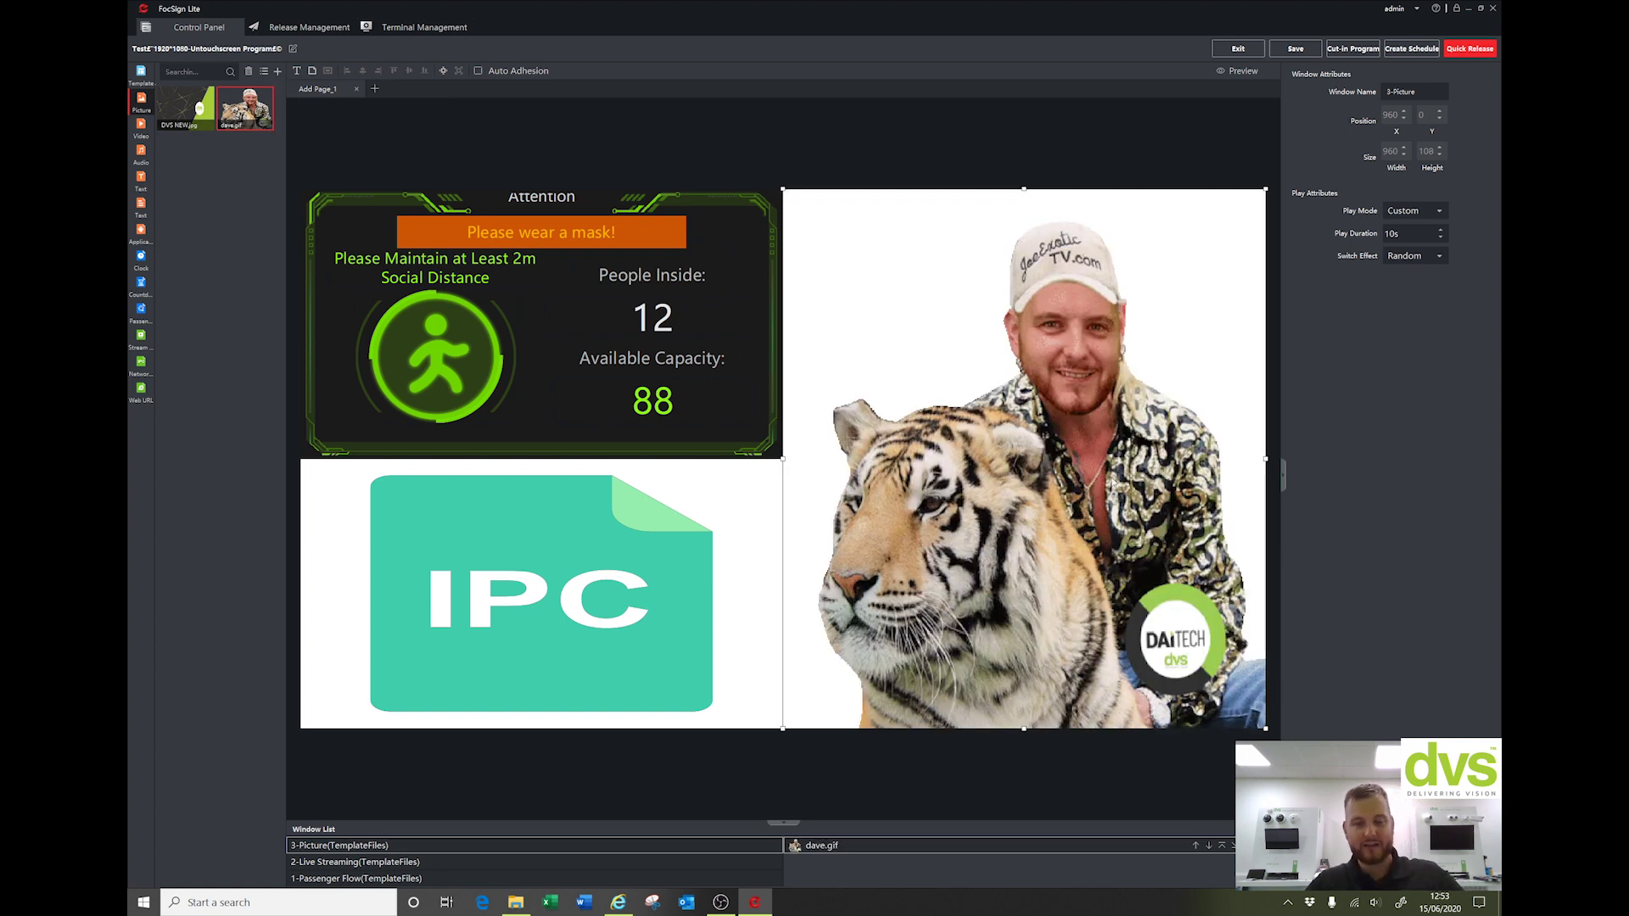
left_click(554, 602)
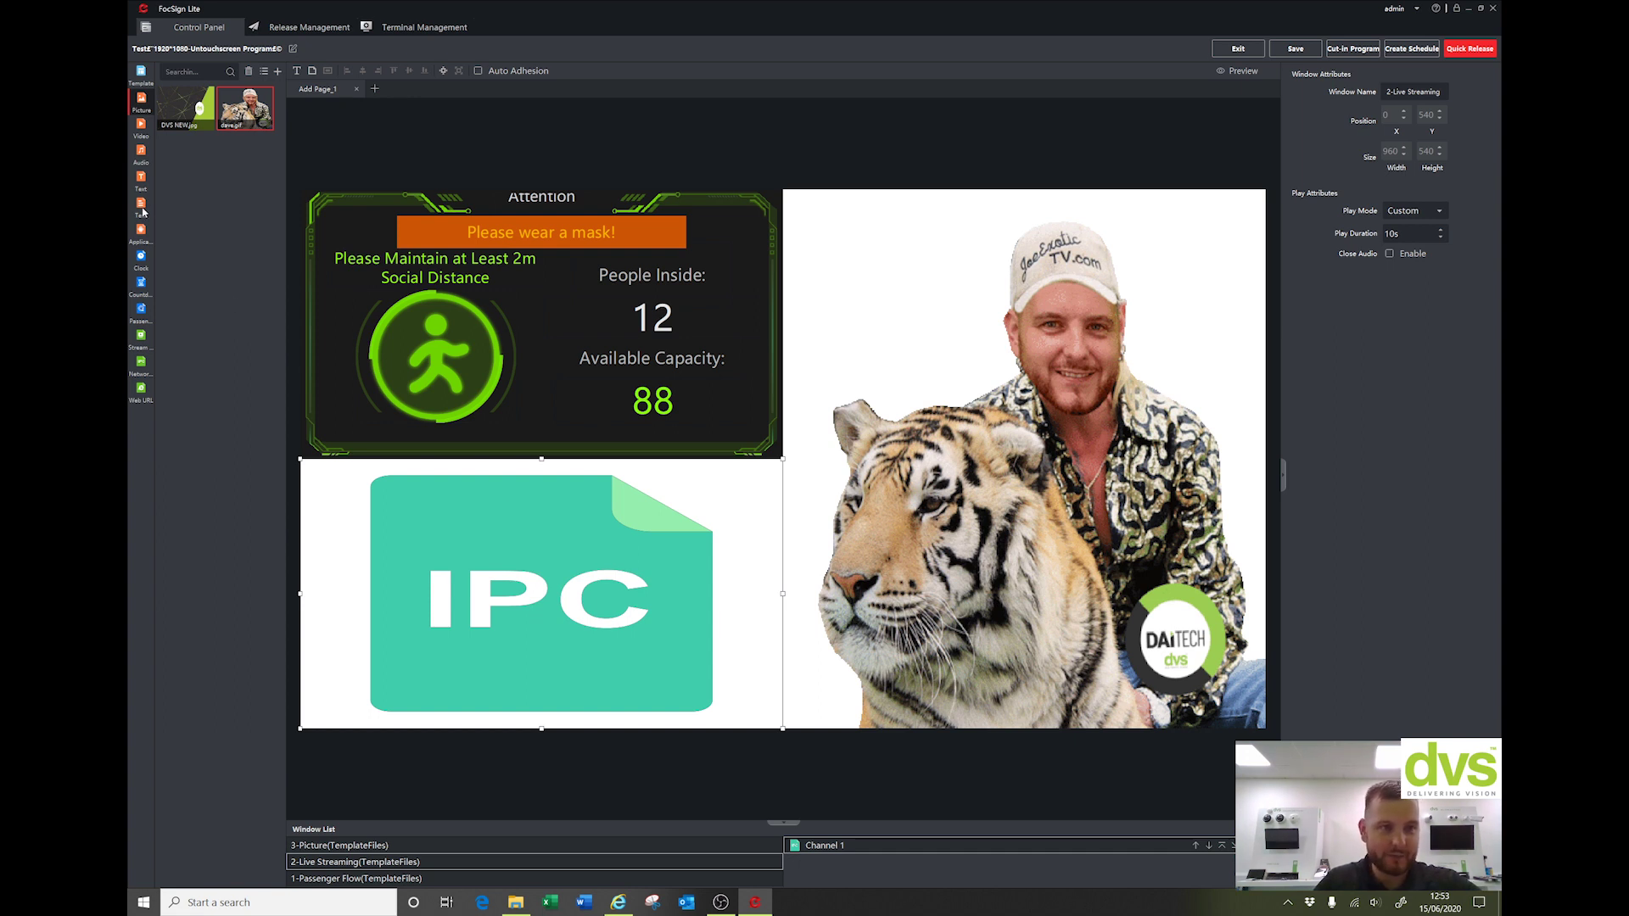
left_click(142, 364)
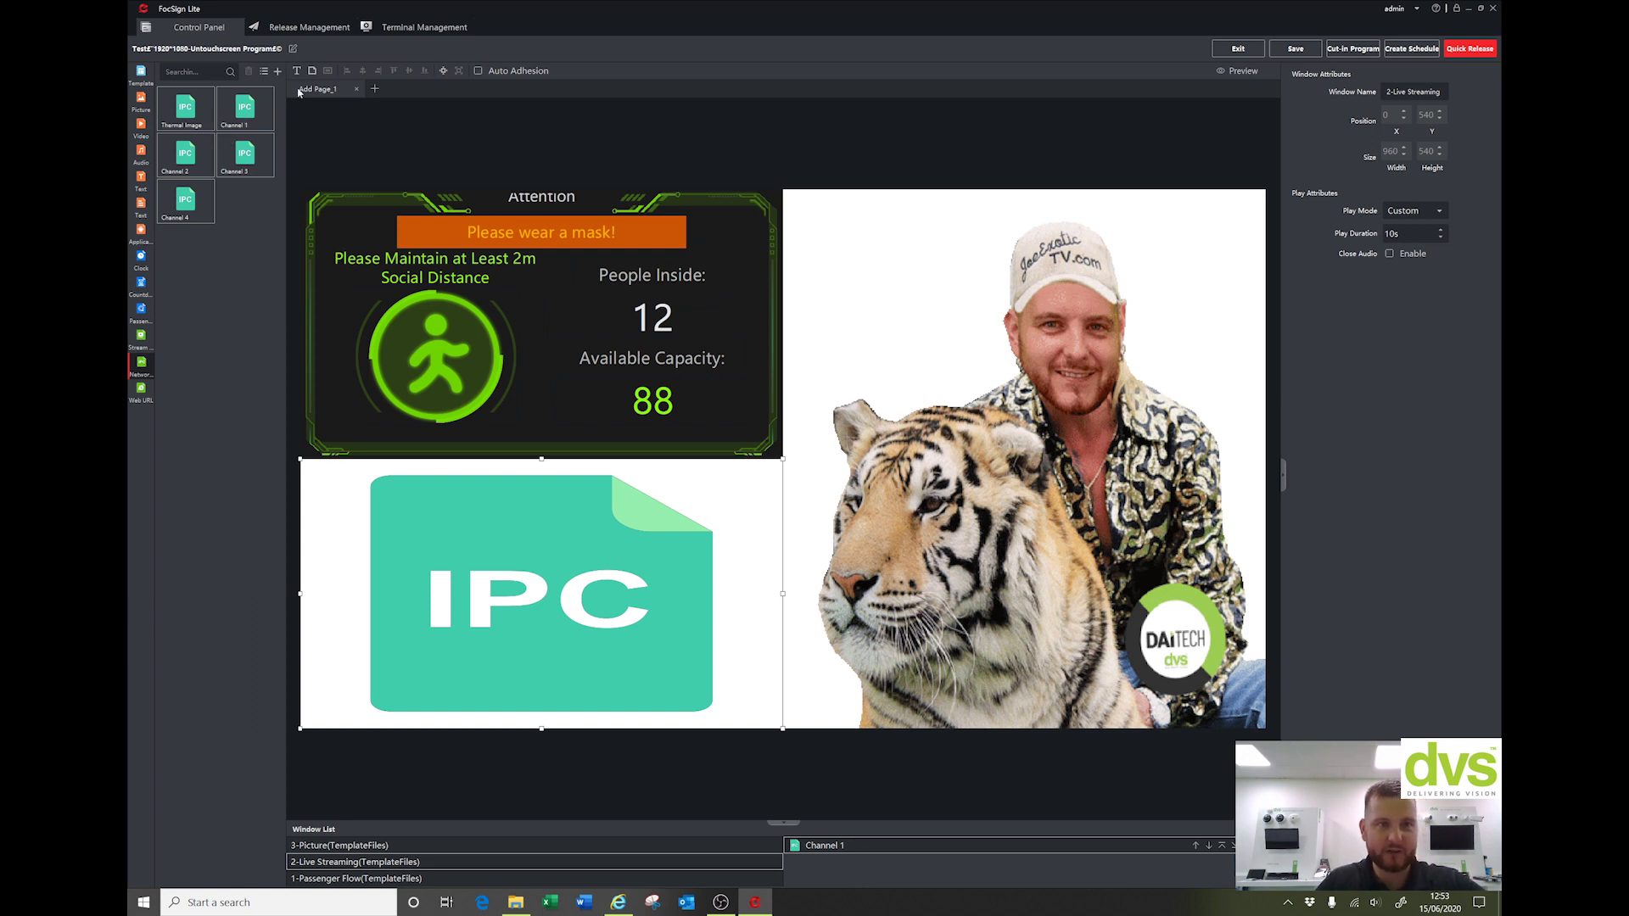
left_click(408, 28)
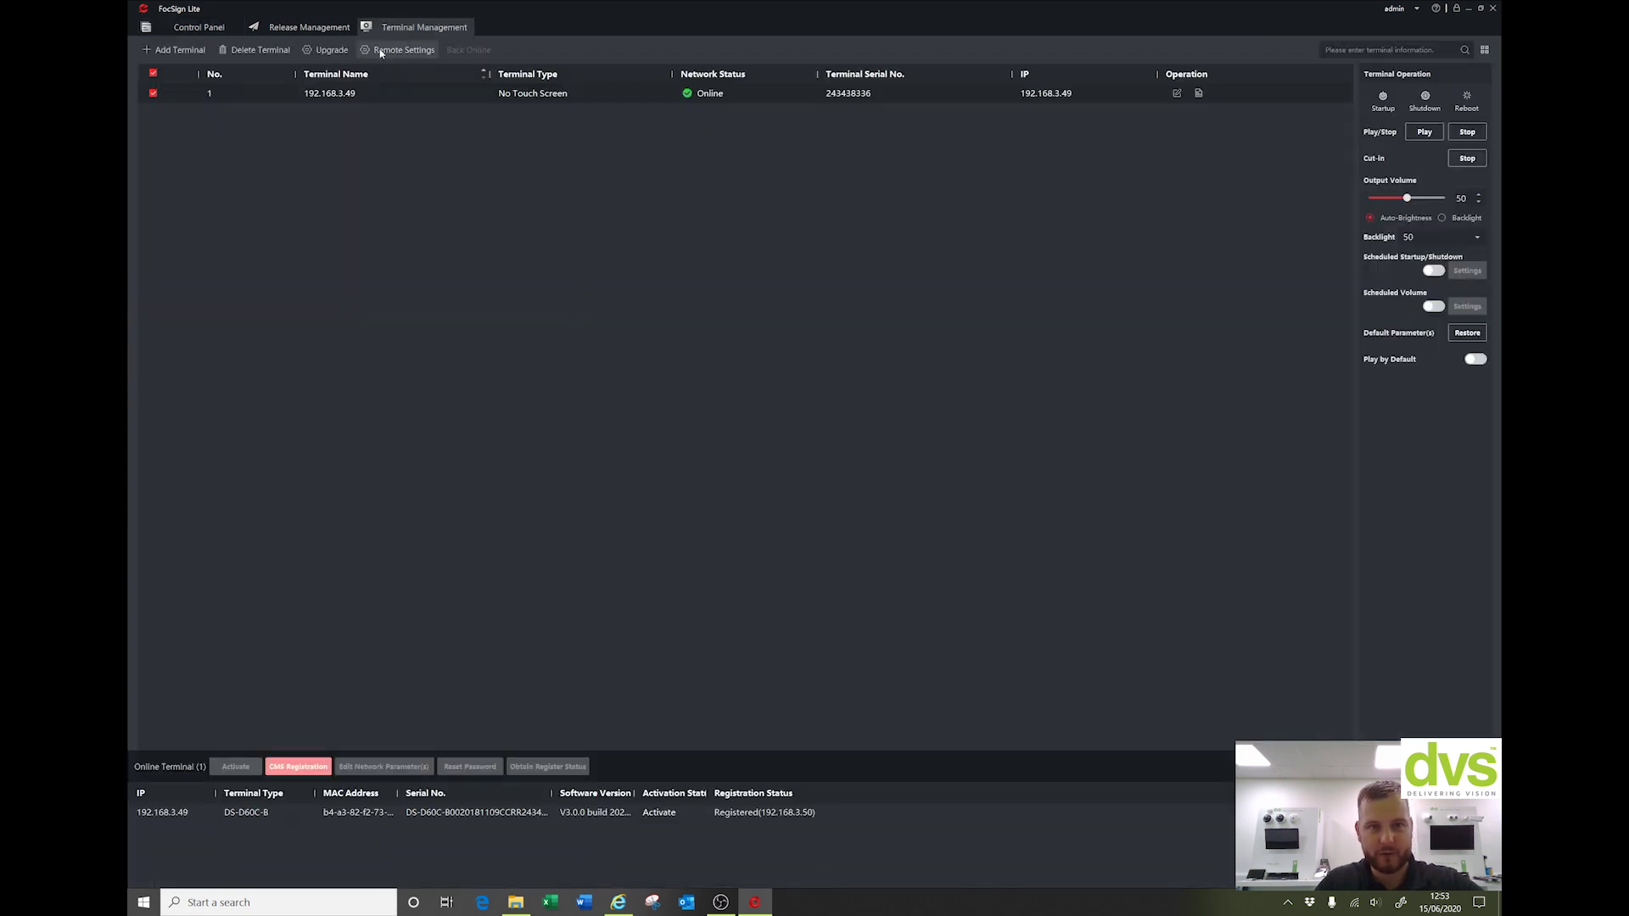
left_click(381, 50)
left_click(1031, 215)
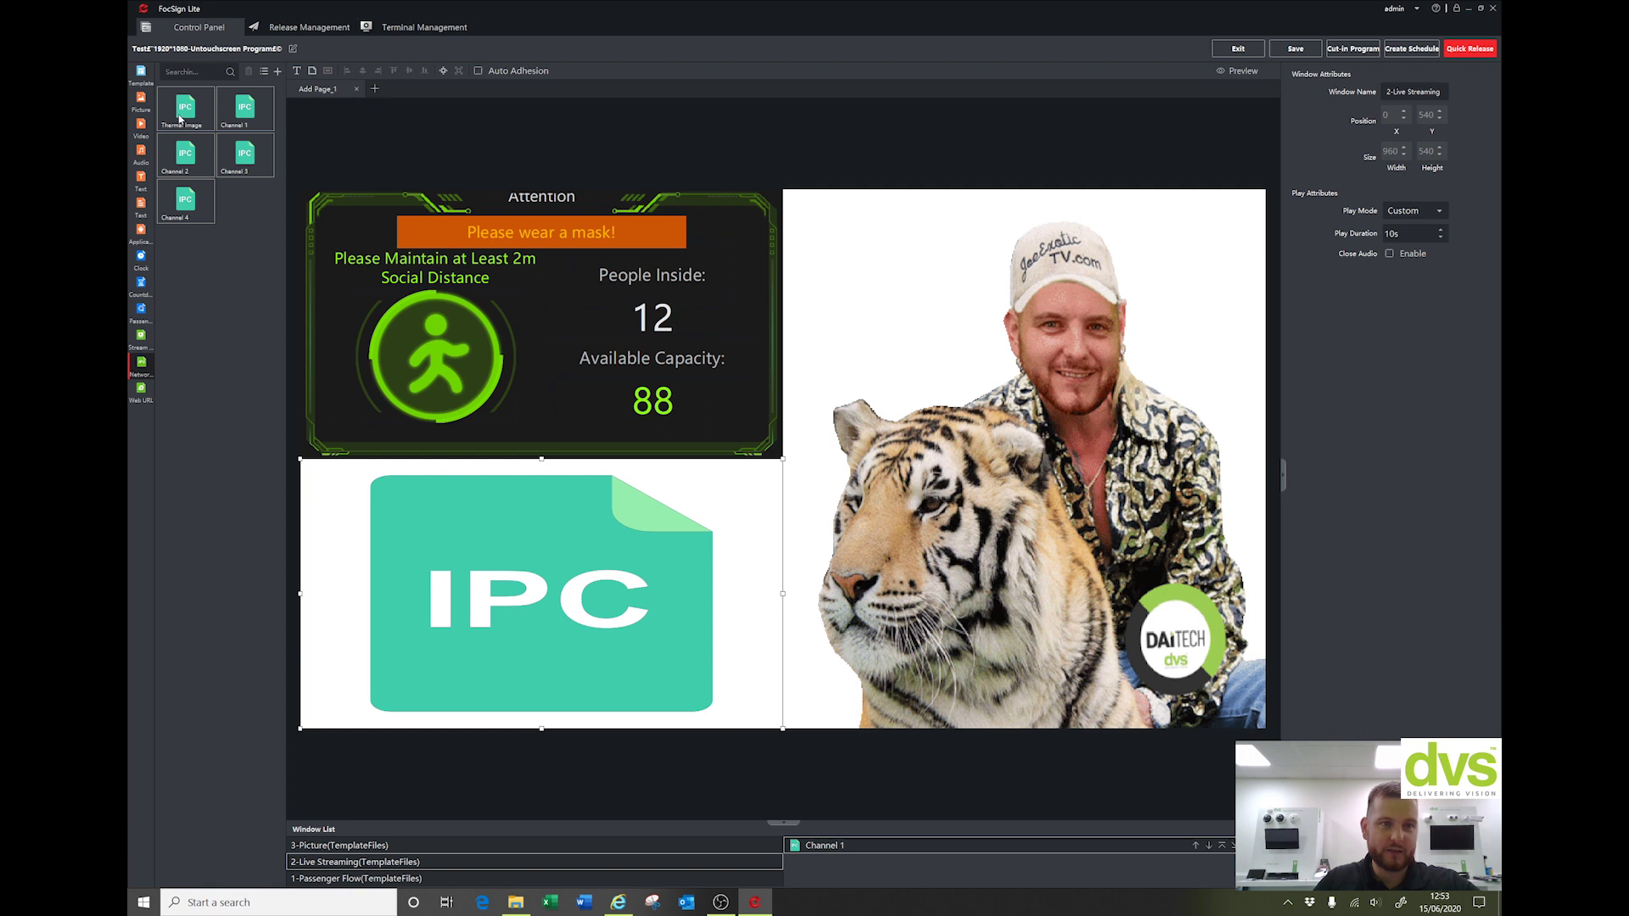
- Assign the Thermal Image source to the 2-Live Streaming window in place of Channel 1
left_click(278, 71)
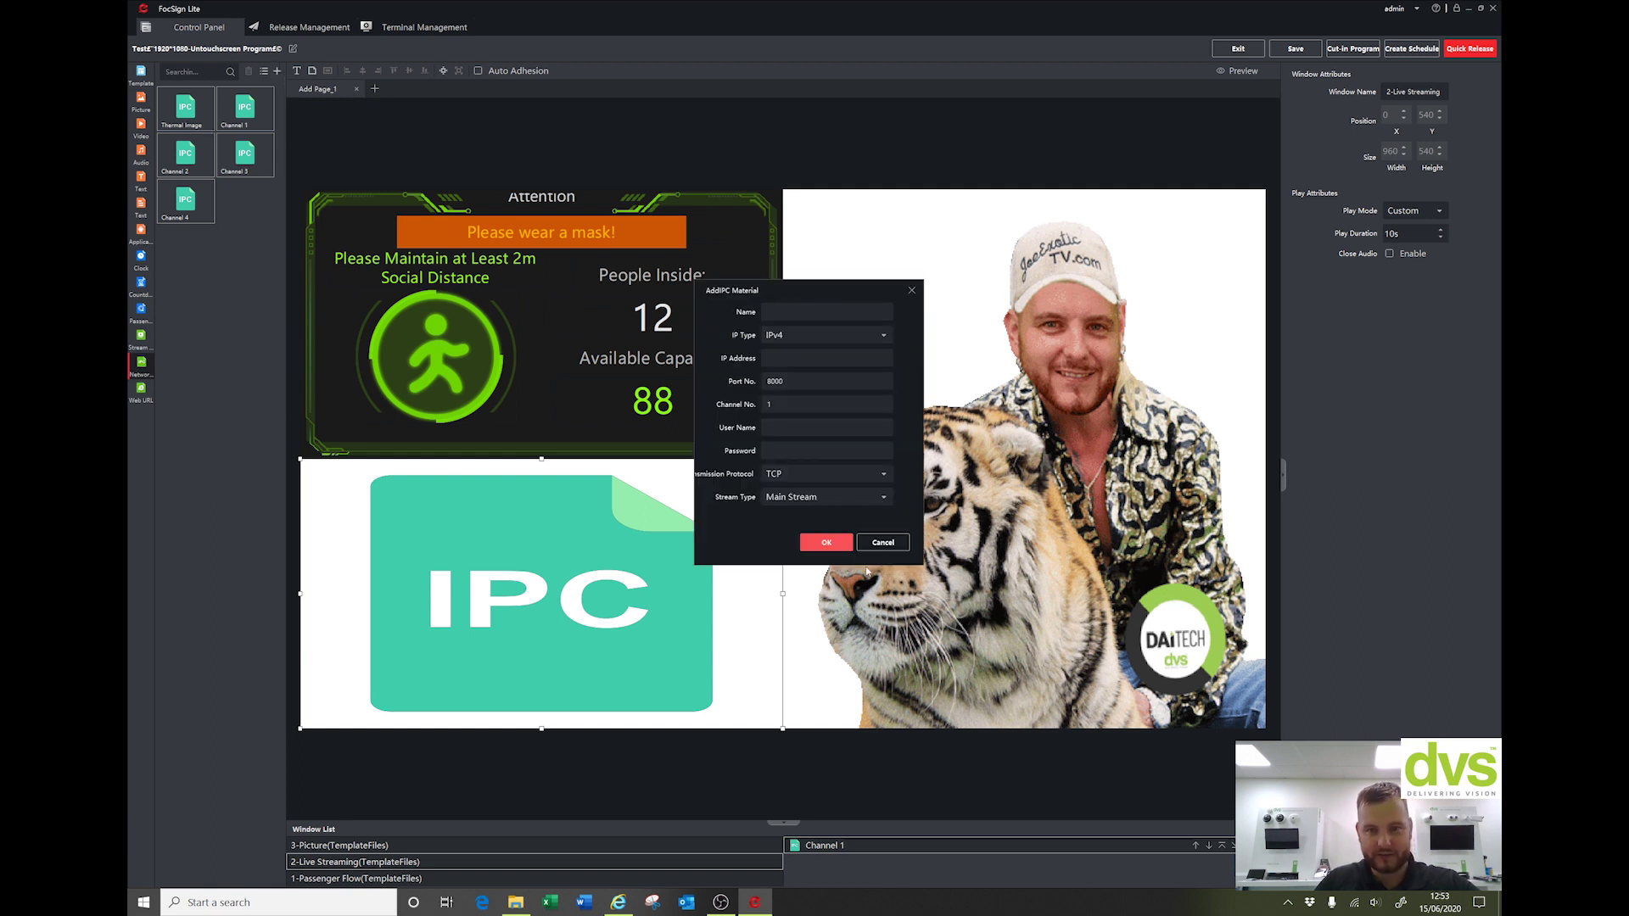
left_click(883, 542)
left_click_drag(181, 107, 598, 556)
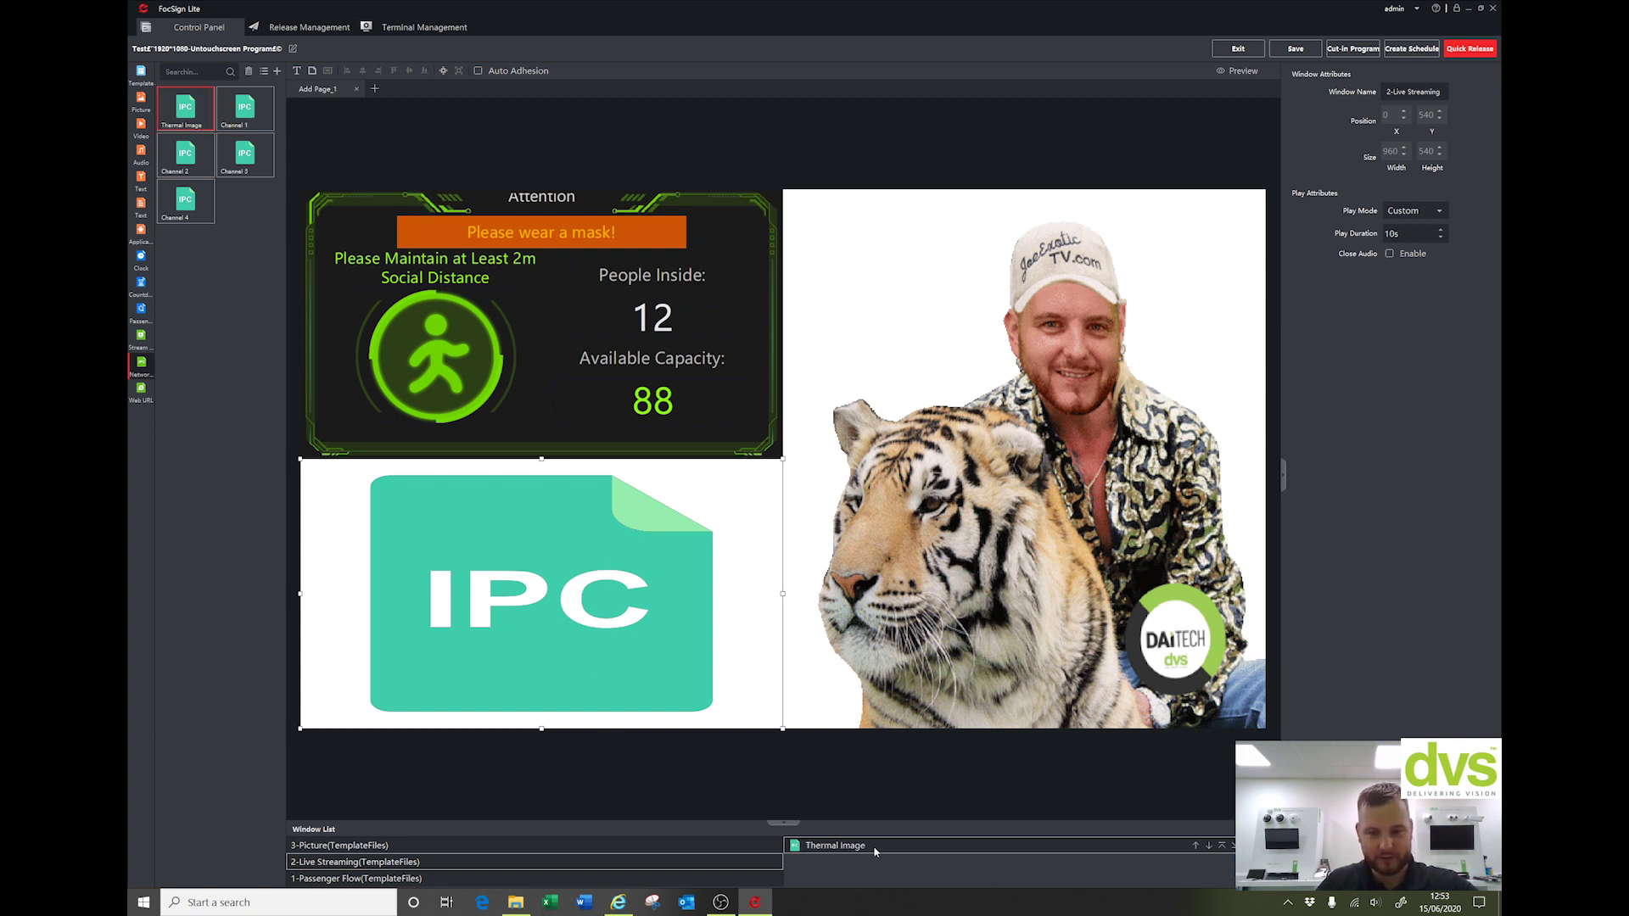
left_click(944, 344)
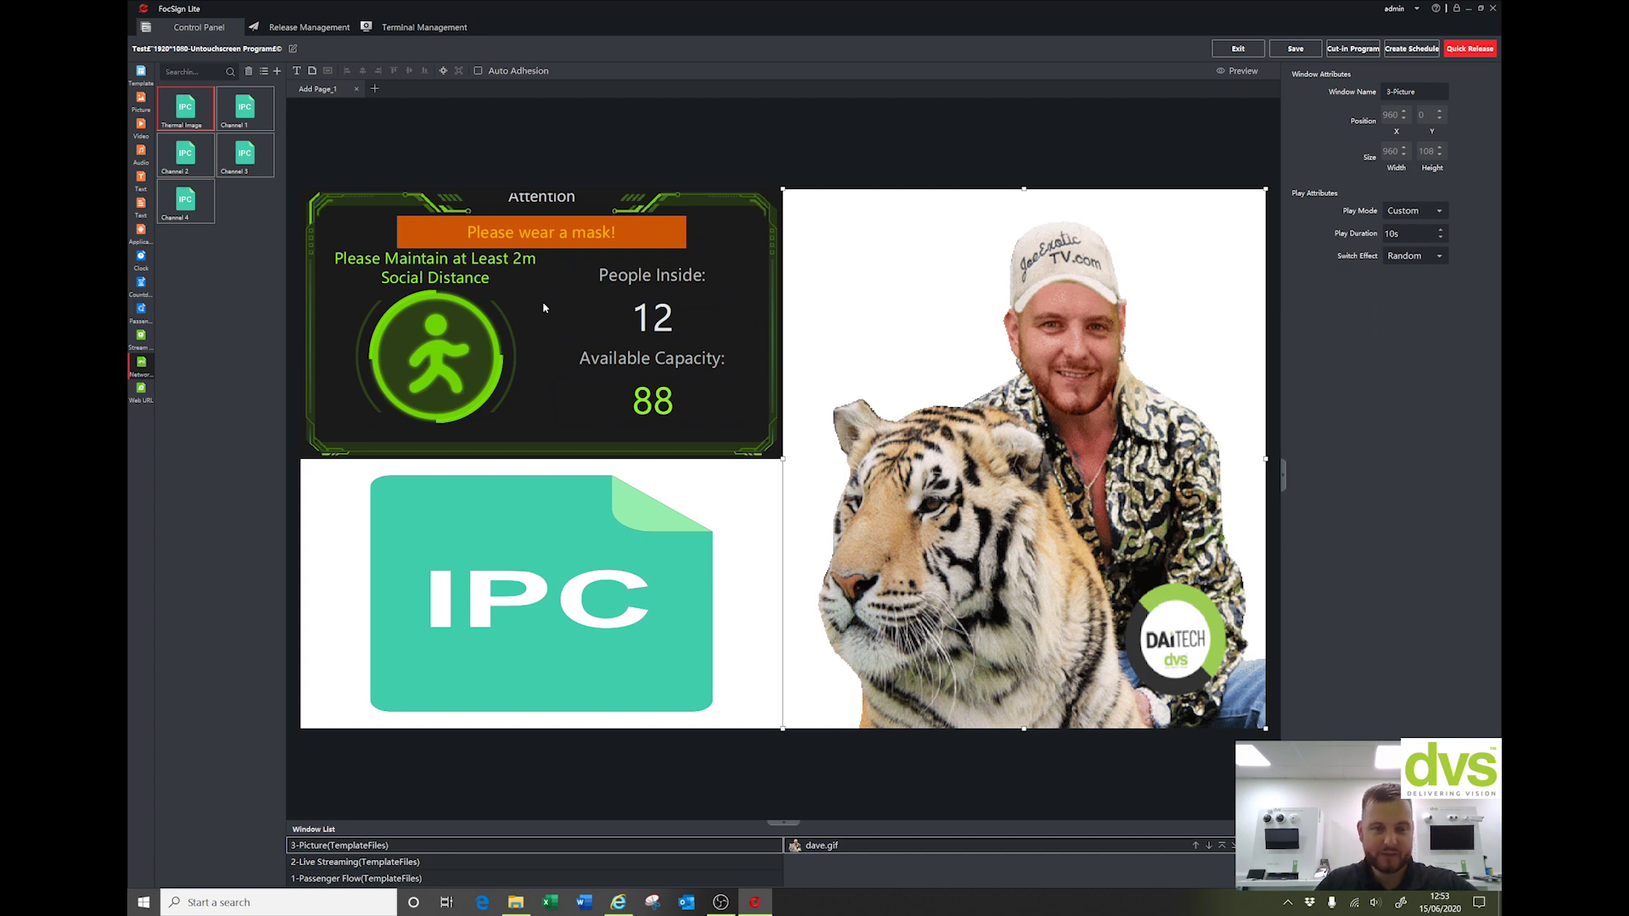
- On the Passenger Flow window, uncheck NVR Enable and cap maximum people allowed to enter at 2
left_click(479, 336)
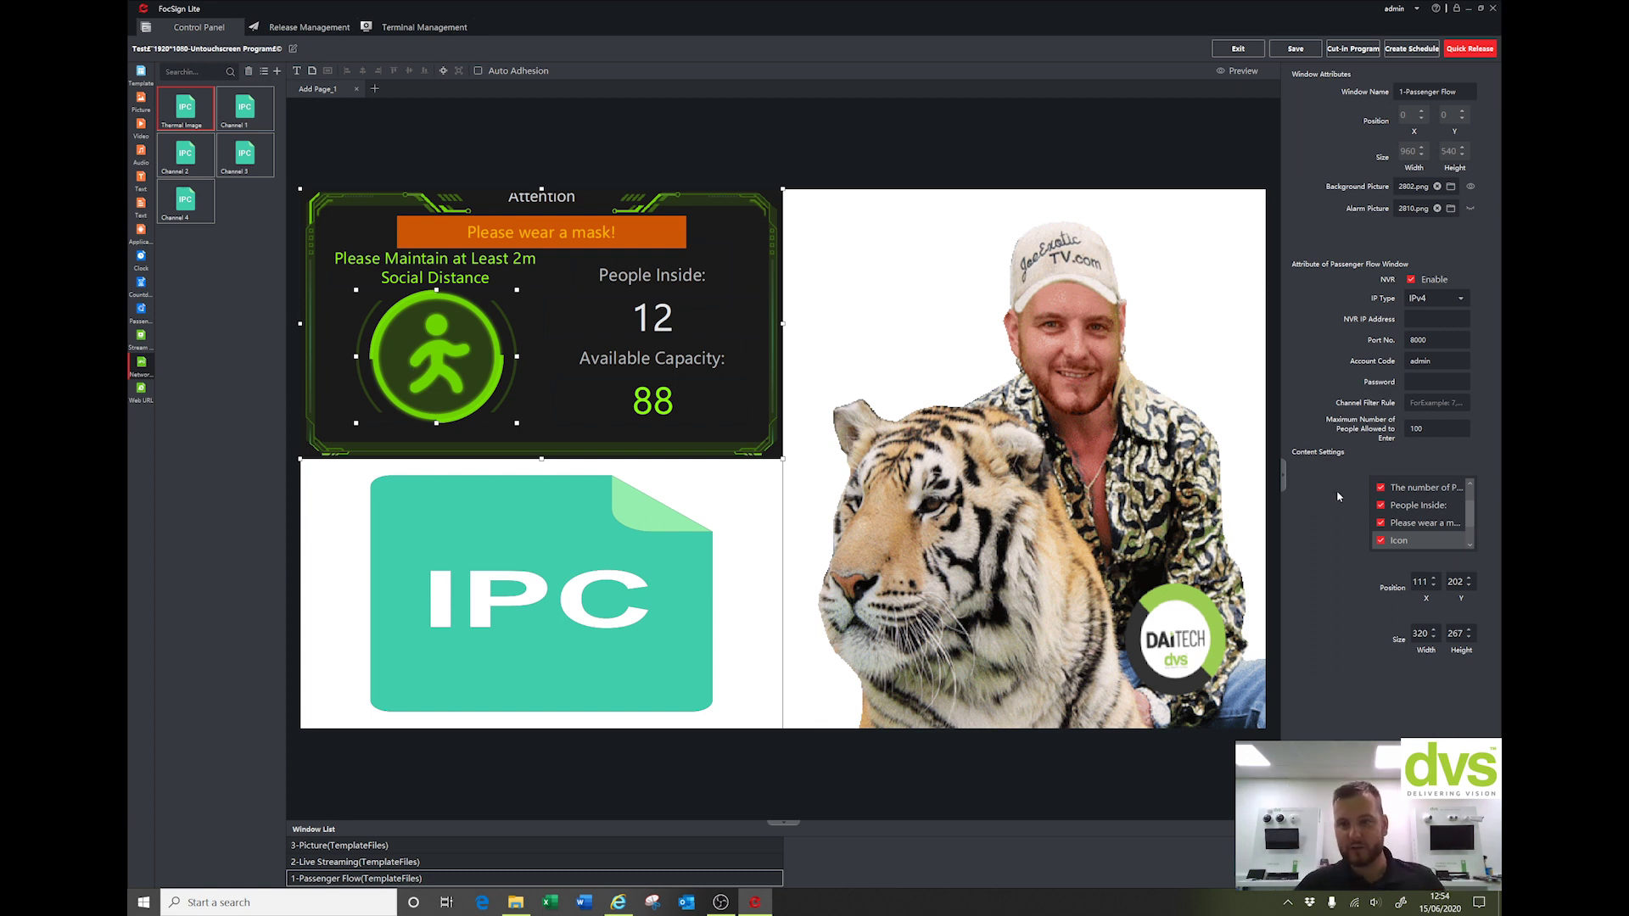
left_click(1411, 279)
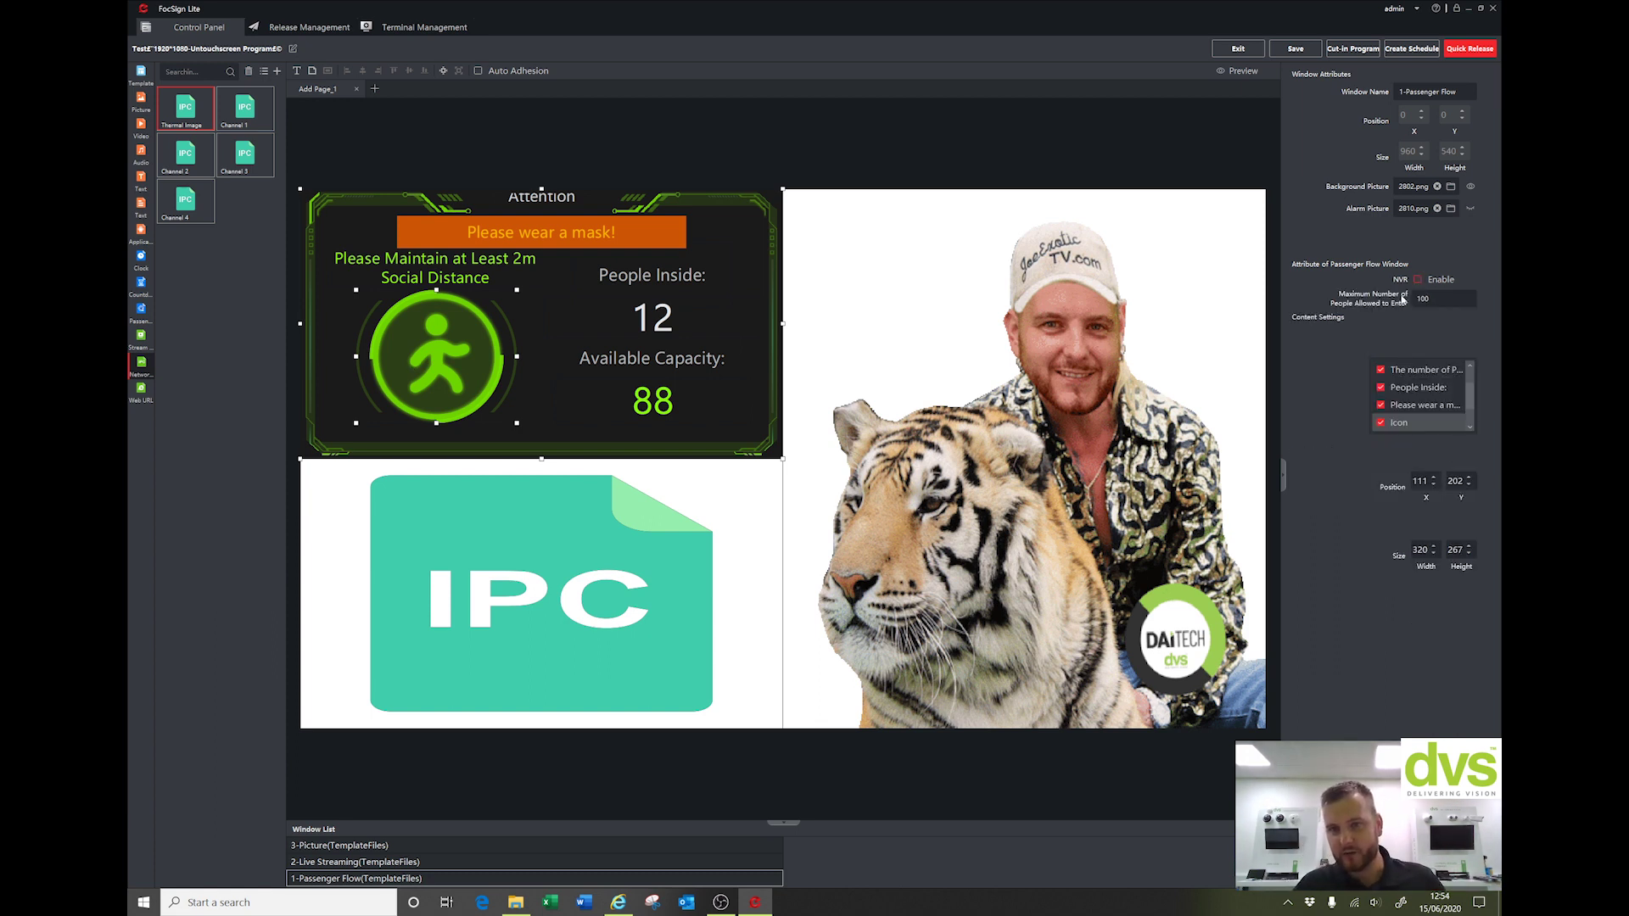
left_click(1434, 298)
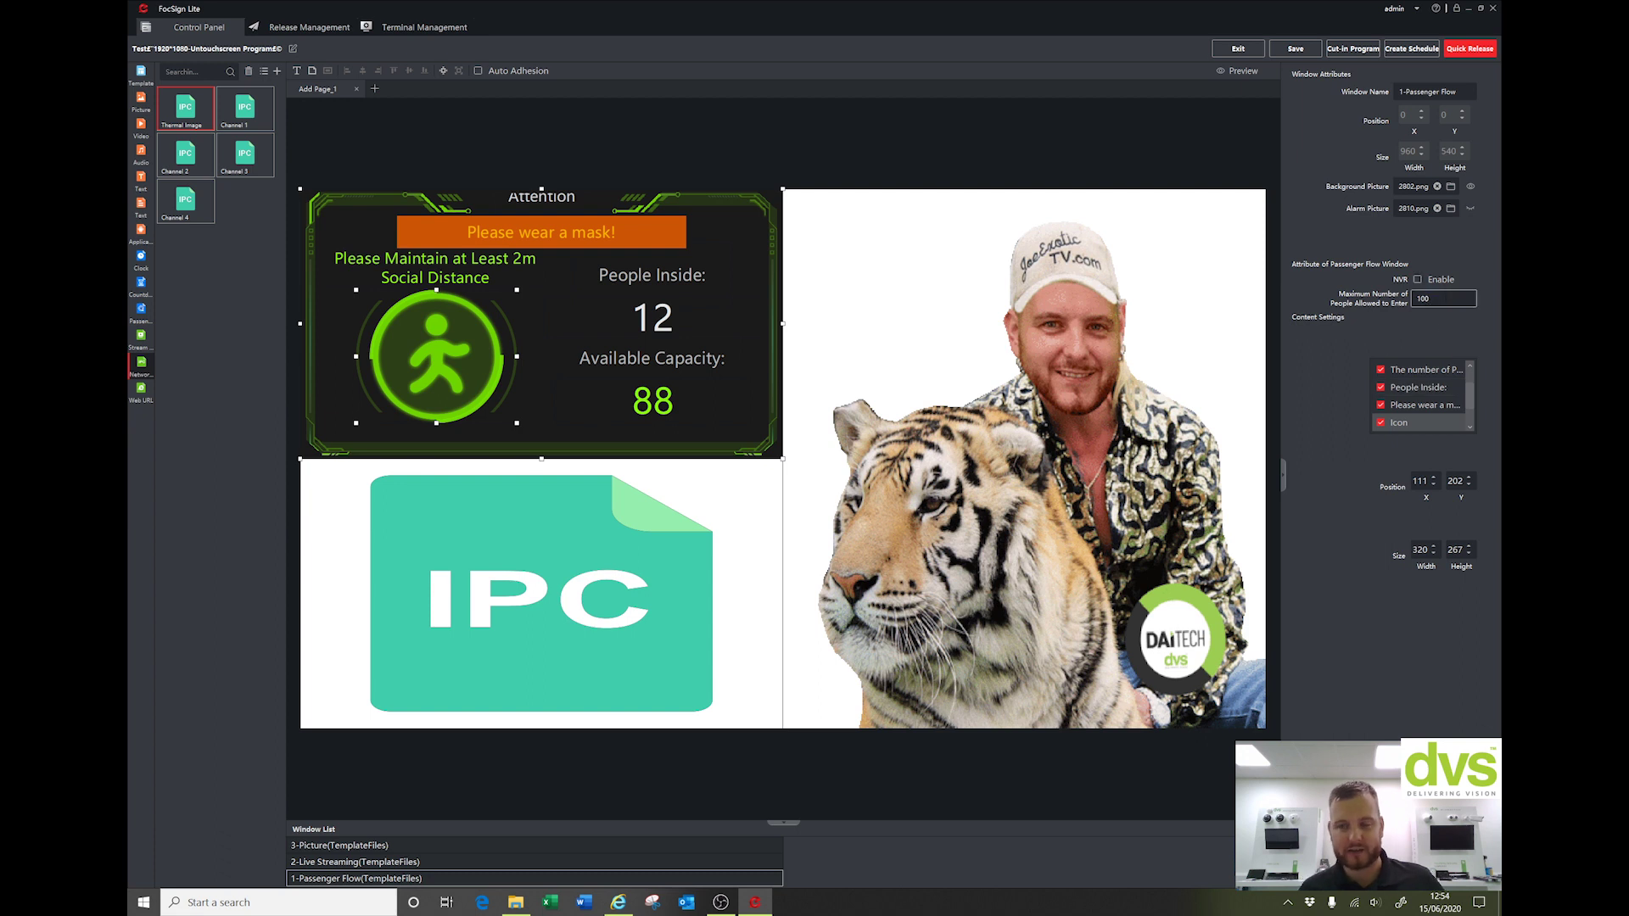
left_click(1411, 280)
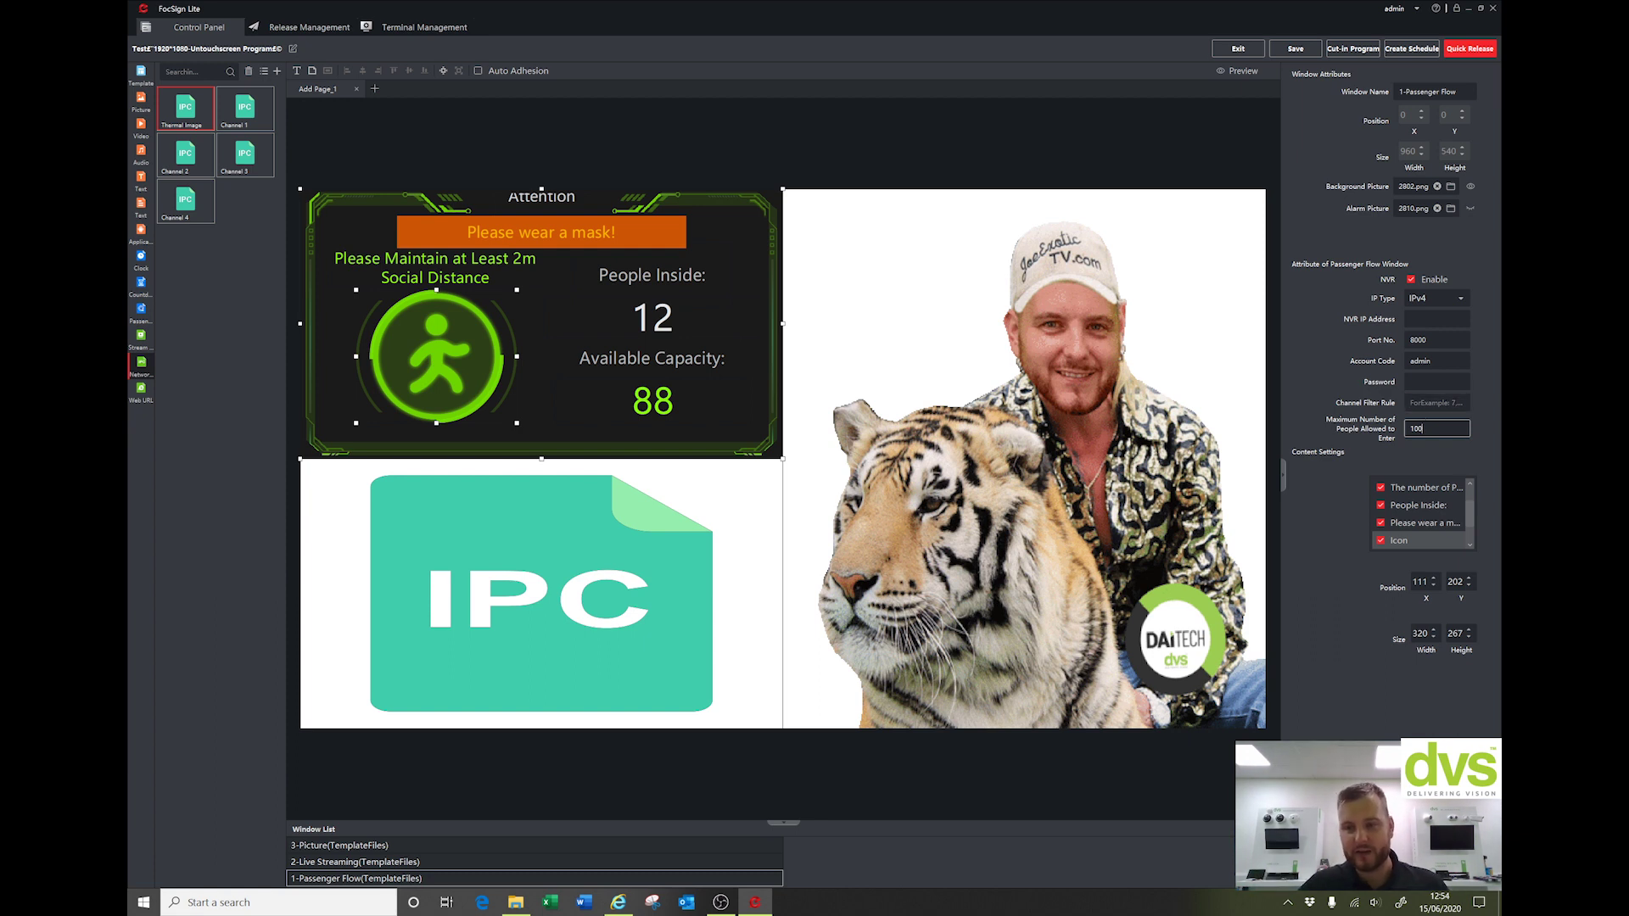
left_click(1443, 423)
key("BackSpace")
key("BackSpace")
key("BackSpace")
type("500")
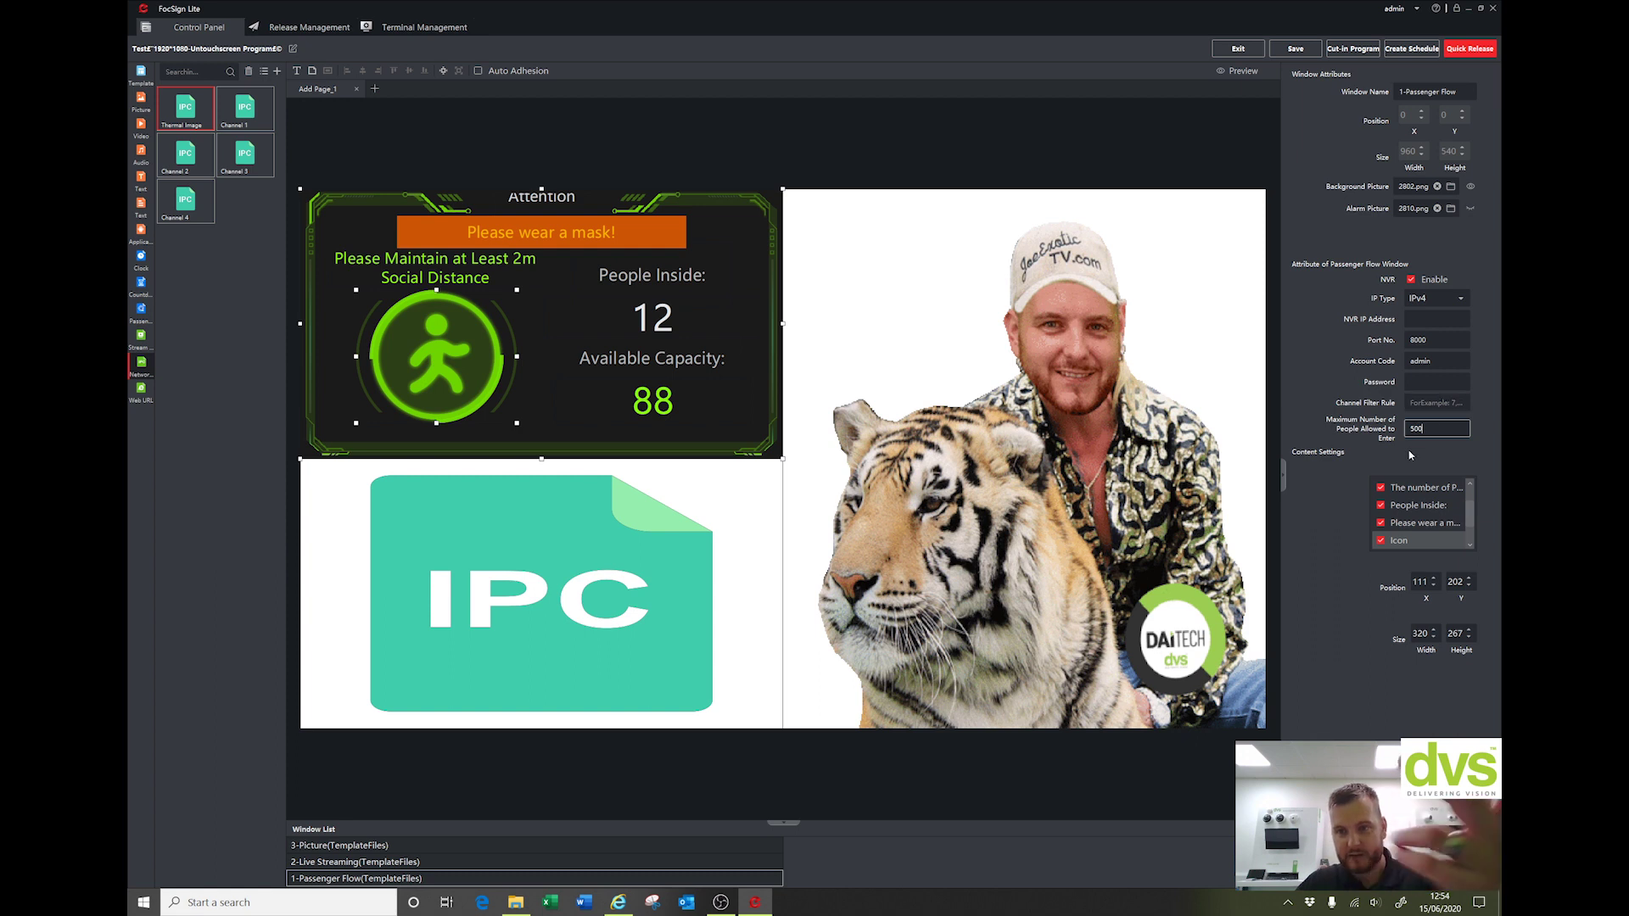
left_click(1412, 279)
key("Tab")
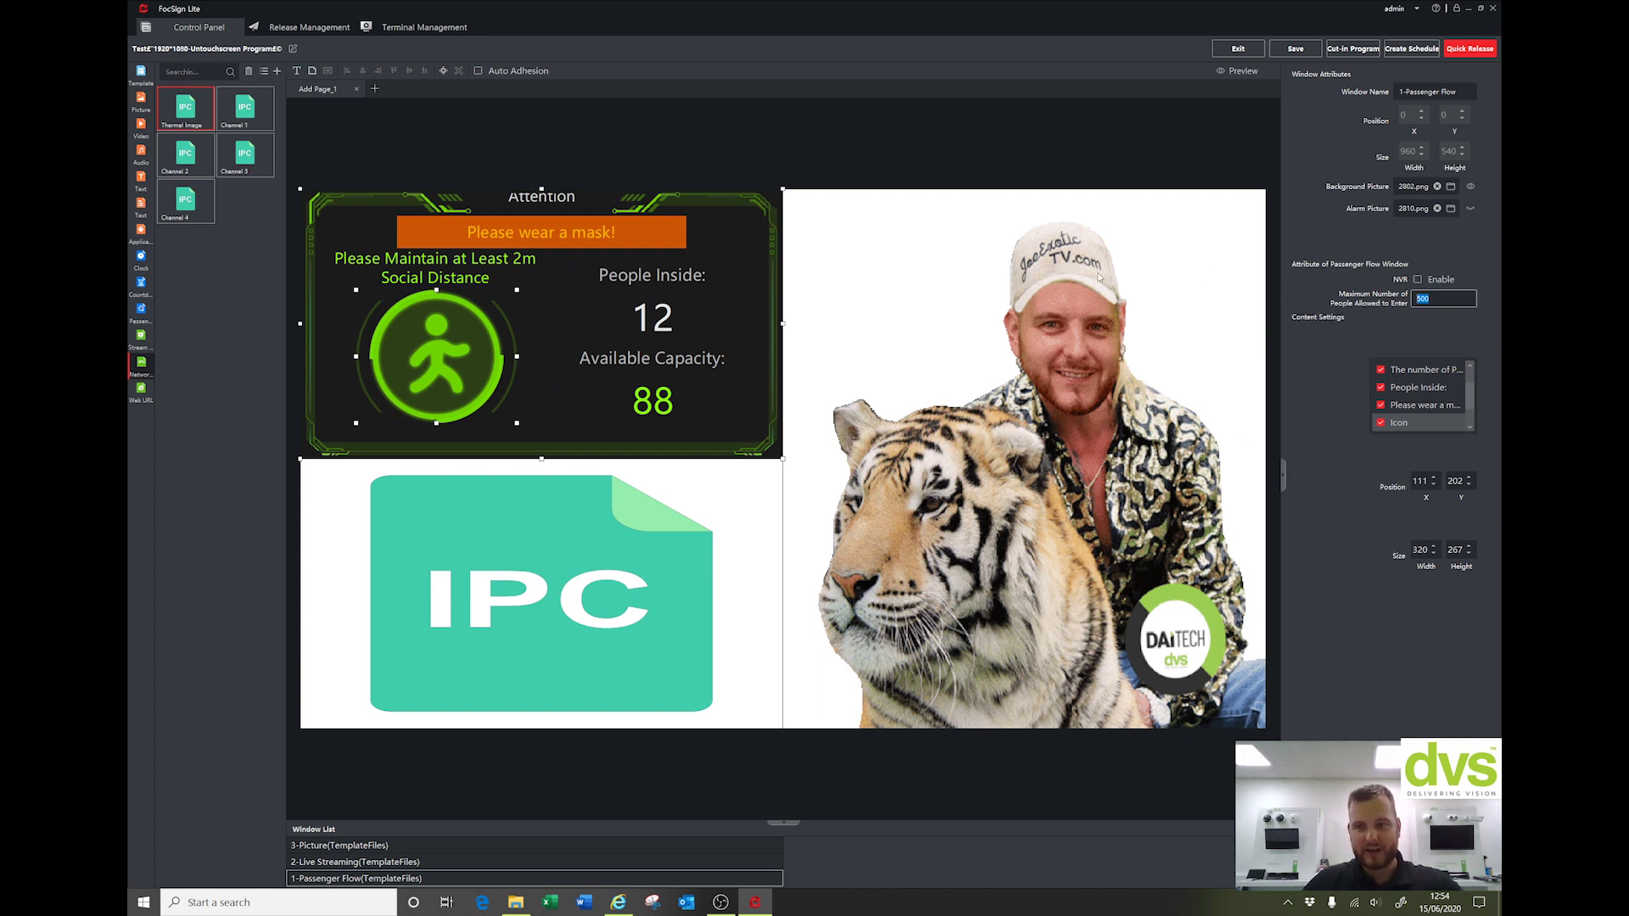
- Preview hiding the people-inside count and running-man icon, then show the icon again
type("2")
left_click(1380, 370)
left_click(1382, 406)
left_click(1383, 404)
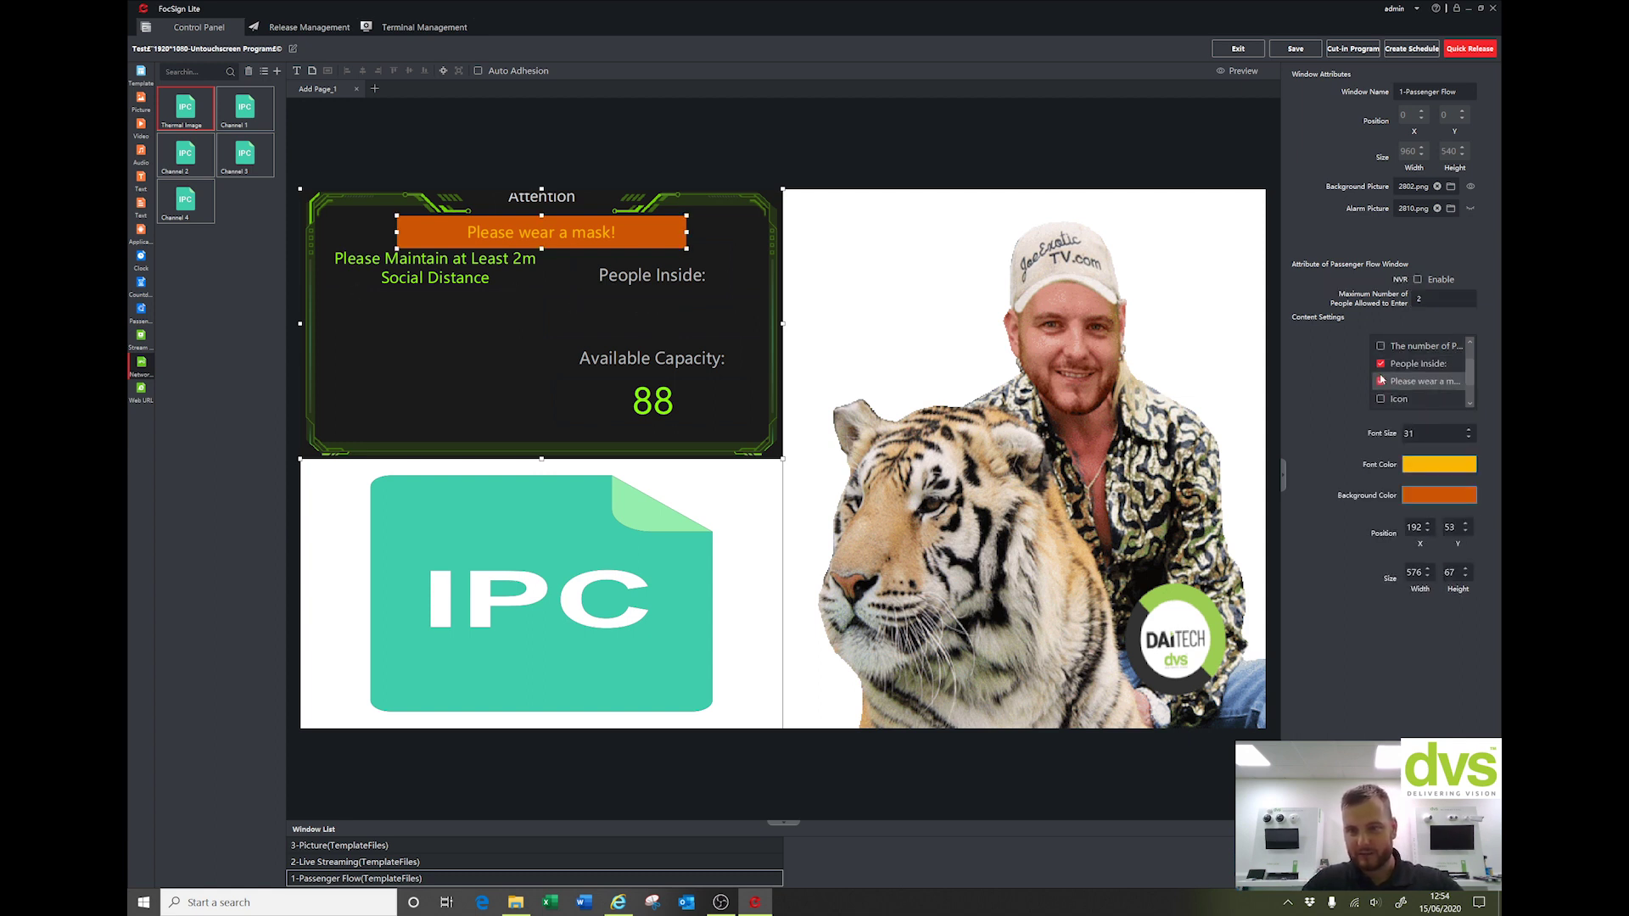
left_click(1382, 404)
scroll(1408, 382, "down", 2)
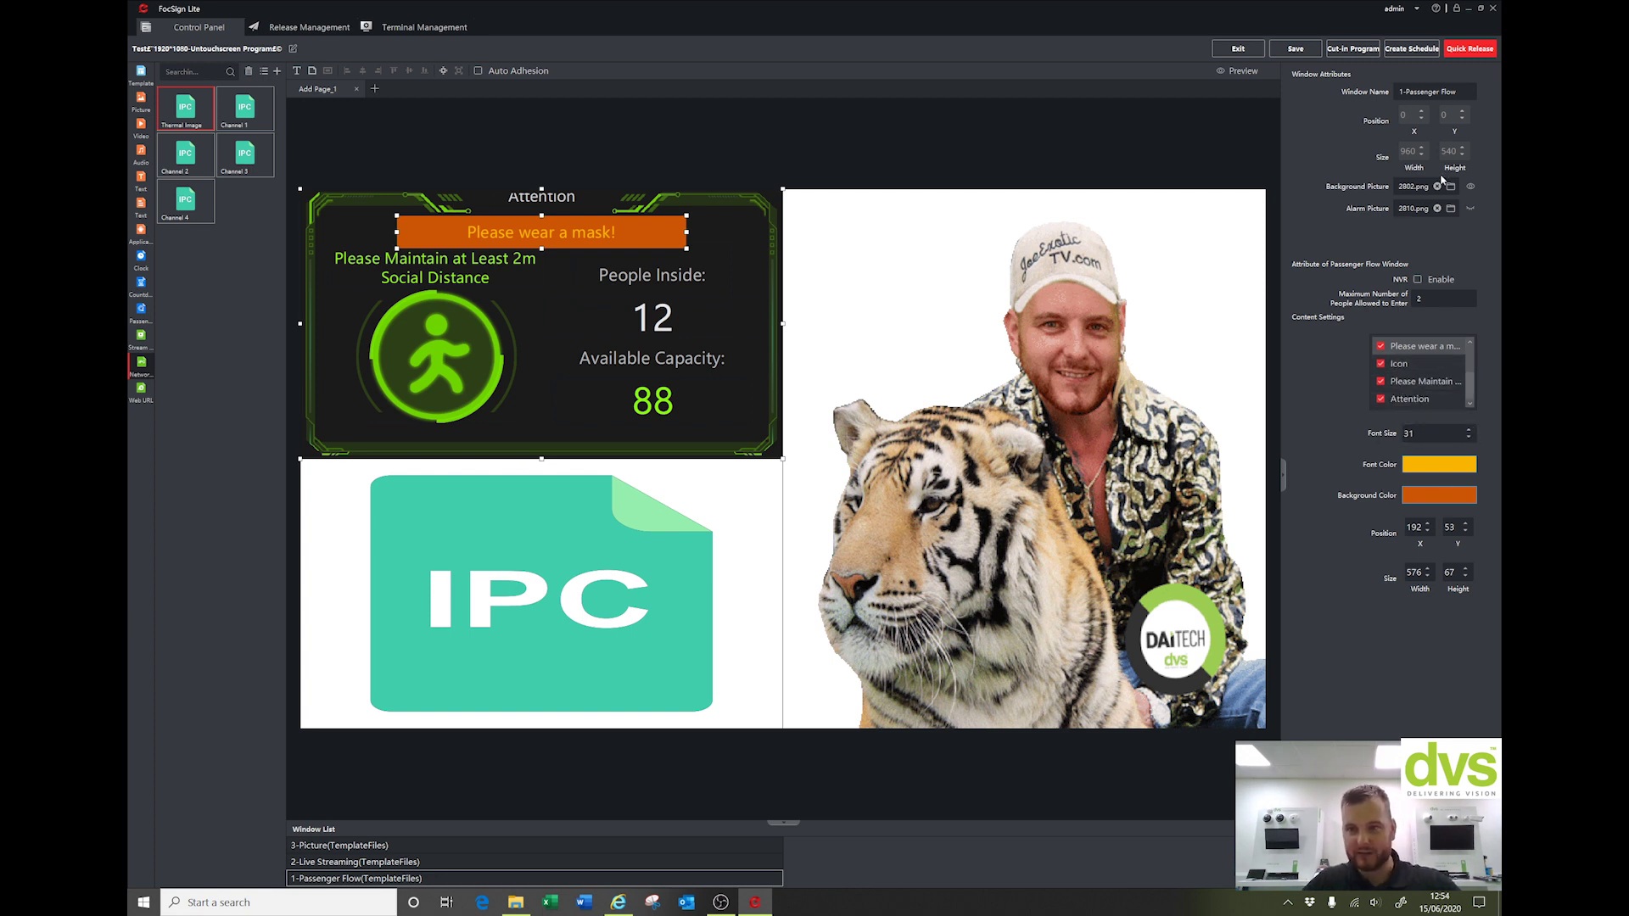
- Nudge the mask banner slightly and link the Channel 3 camera to the passenger-flow window
left_click_drag(561, 233, 562, 235)
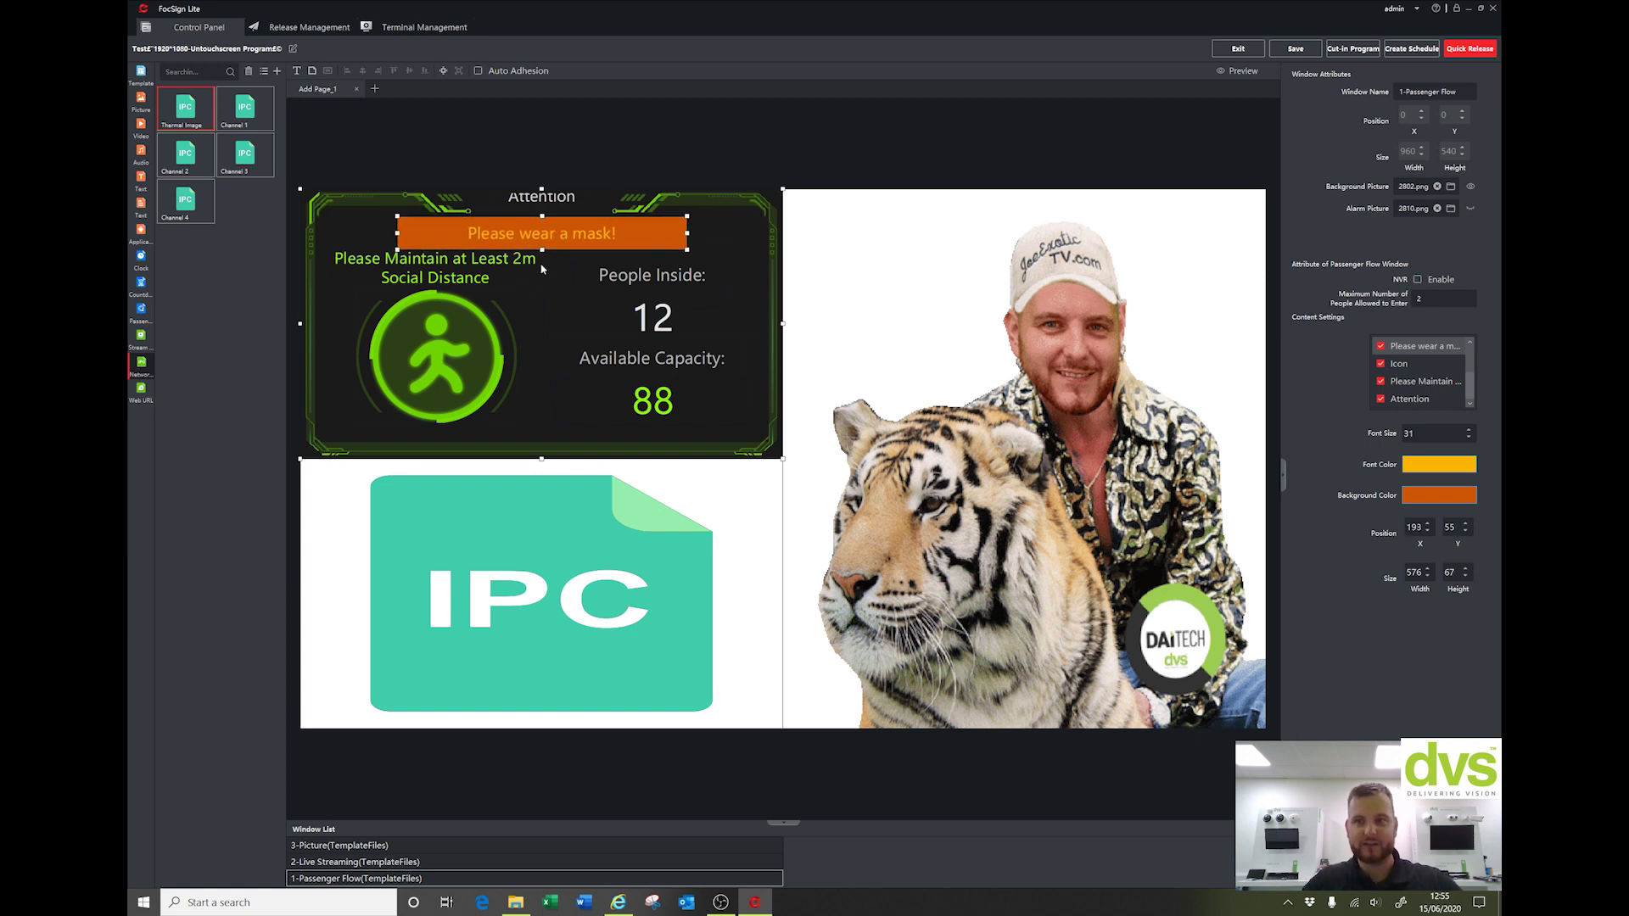
left_click(505, 273)
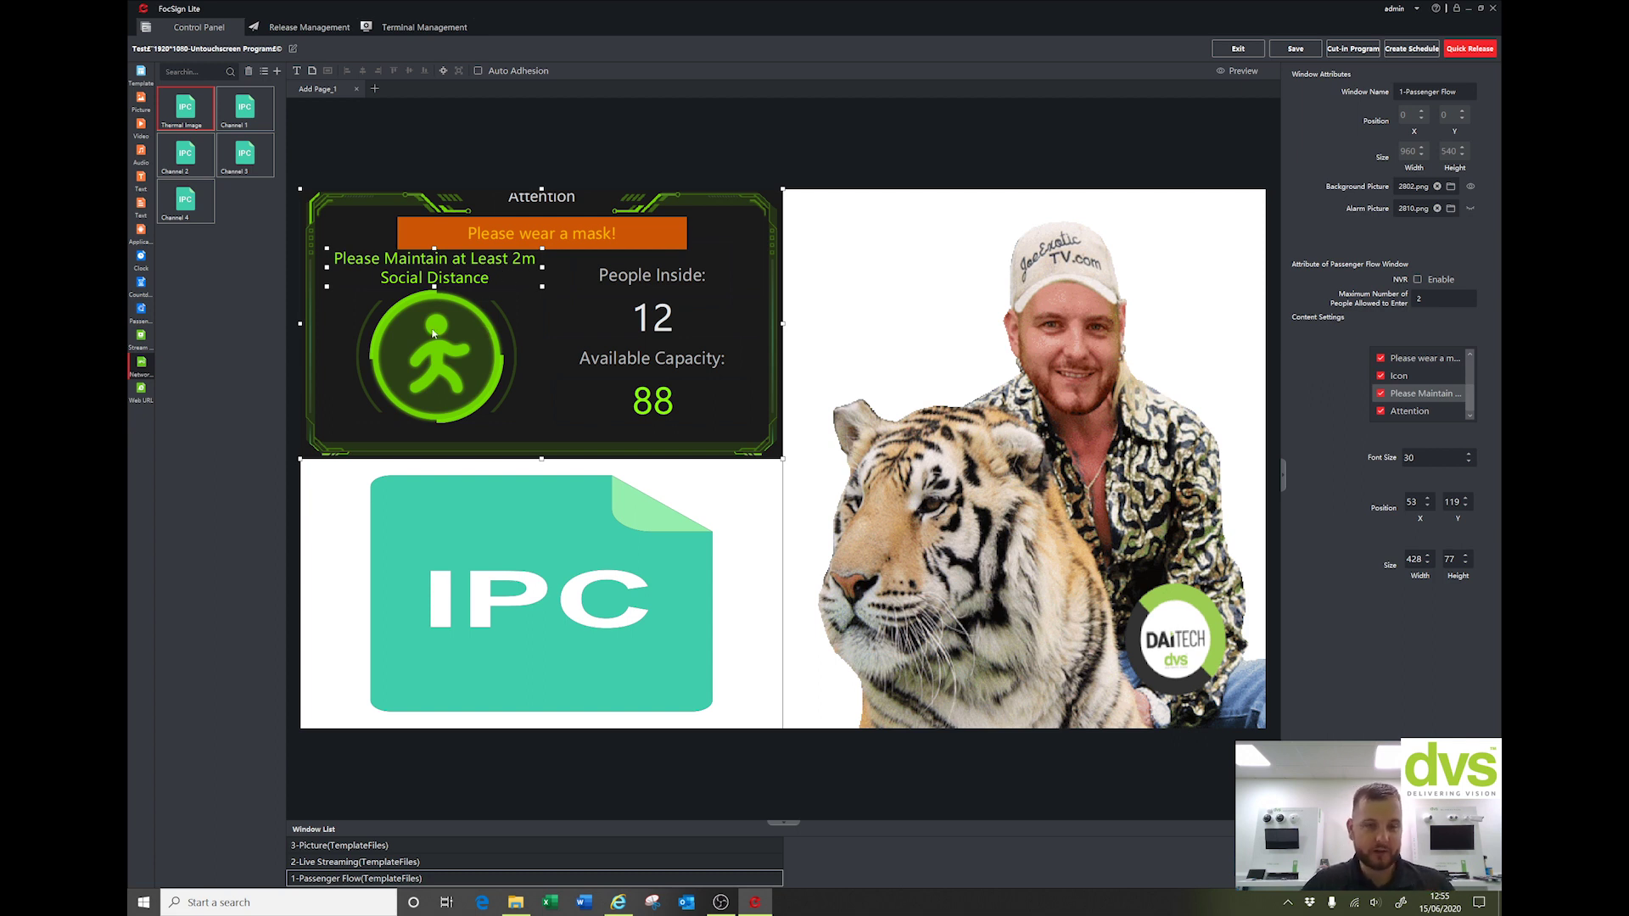
left_click(439, 375)
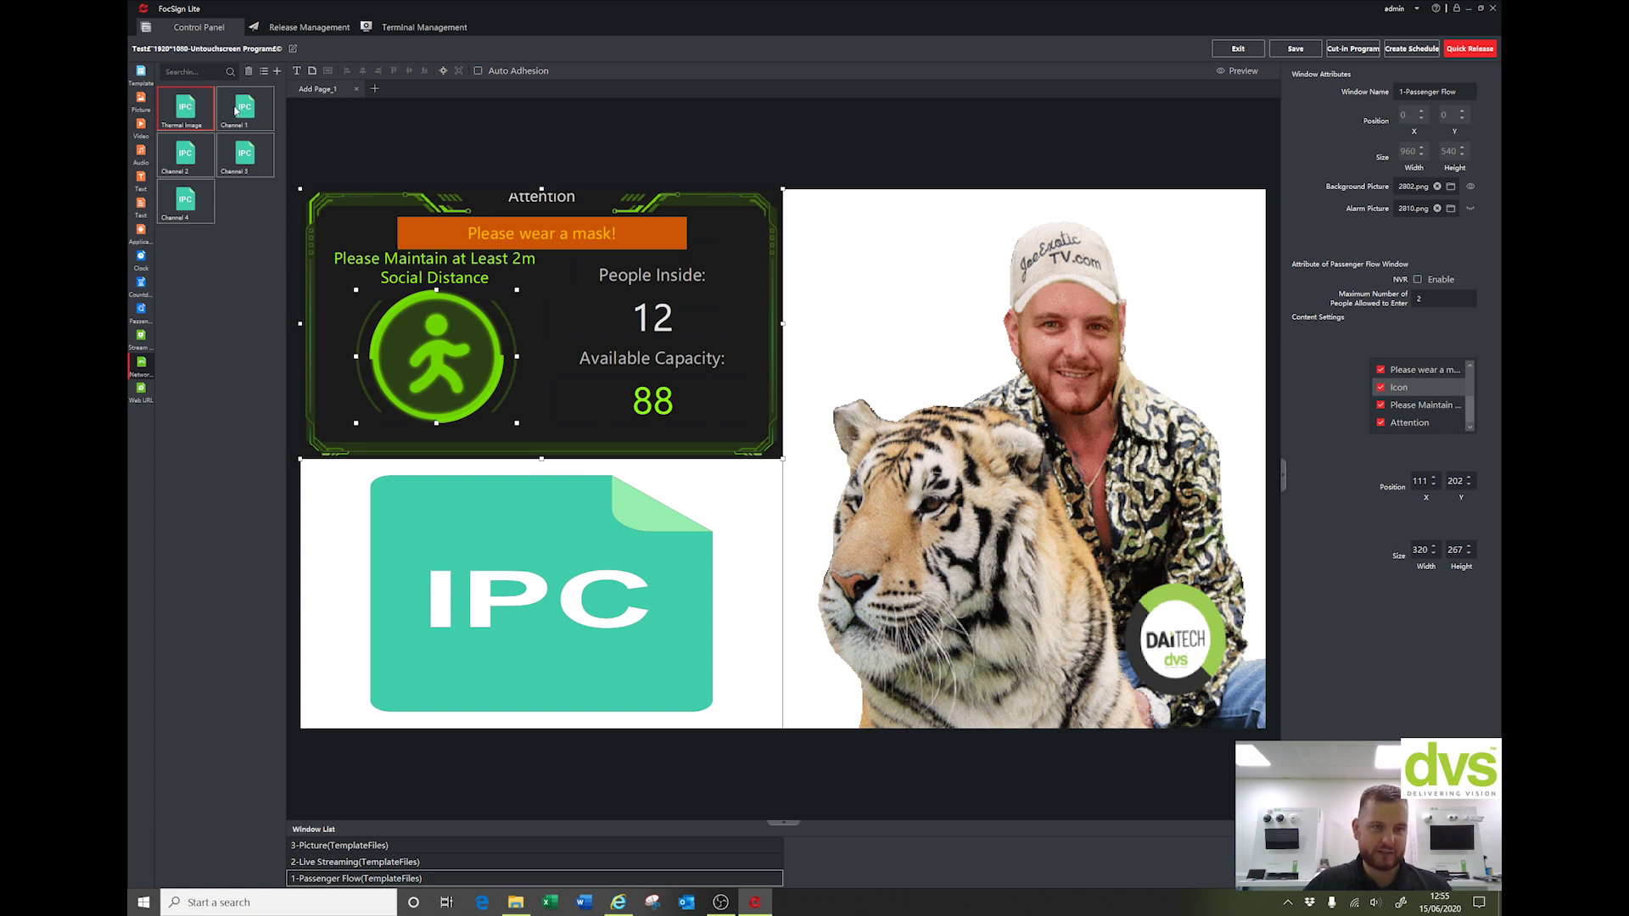
left_click_drag(248, 148, 440, 344)
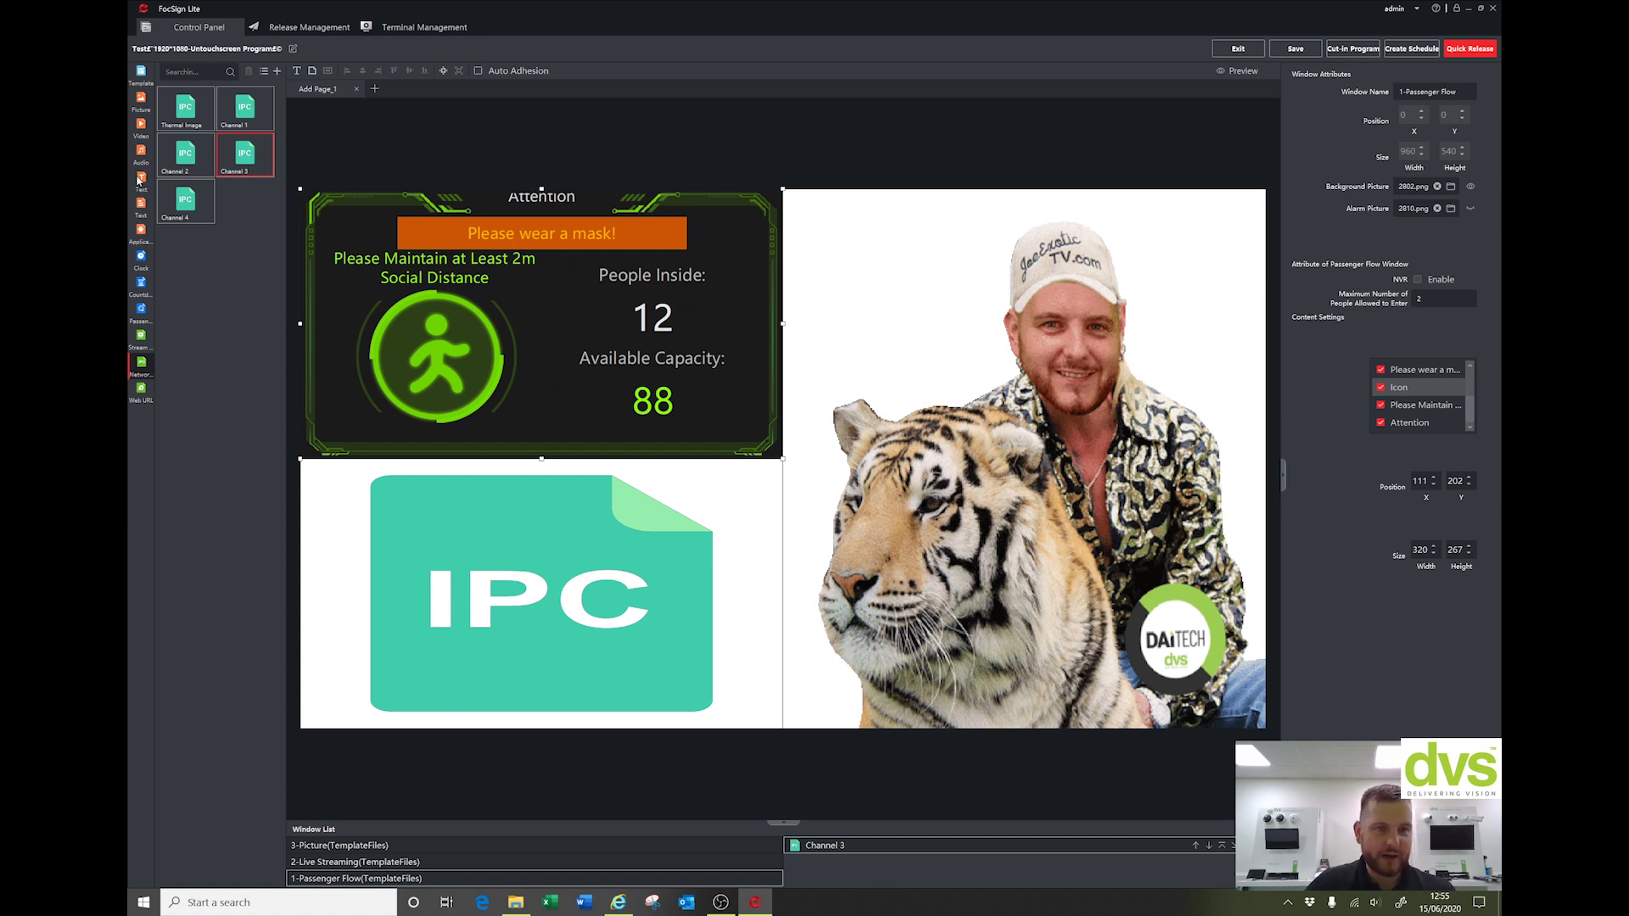
left_click(141, 204)
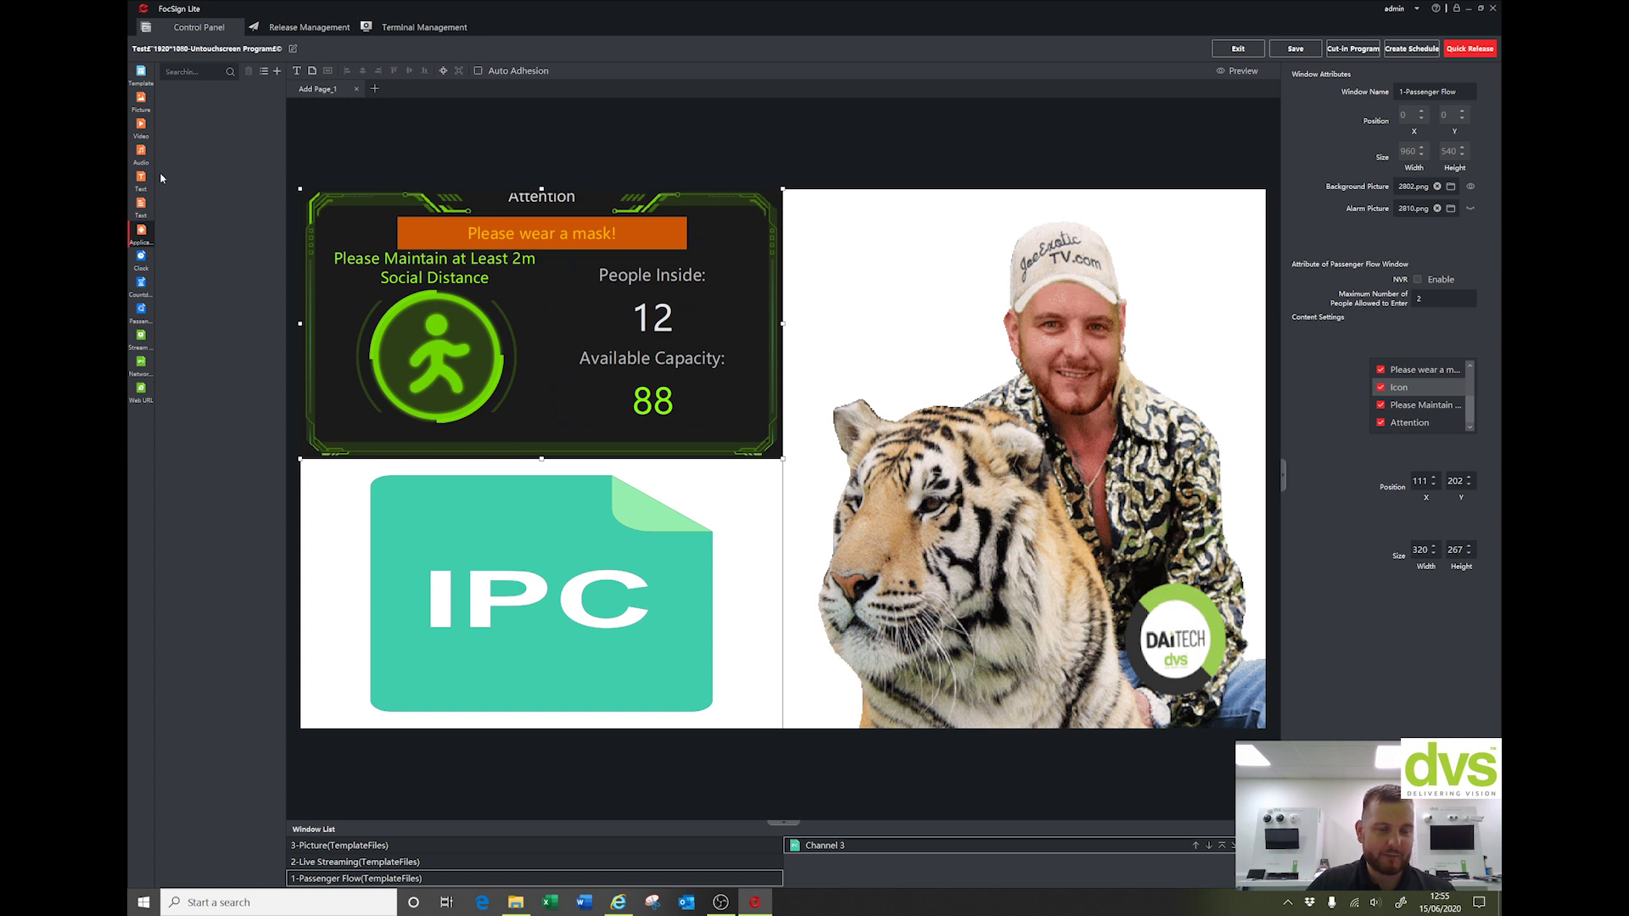
left_click(141, 126)
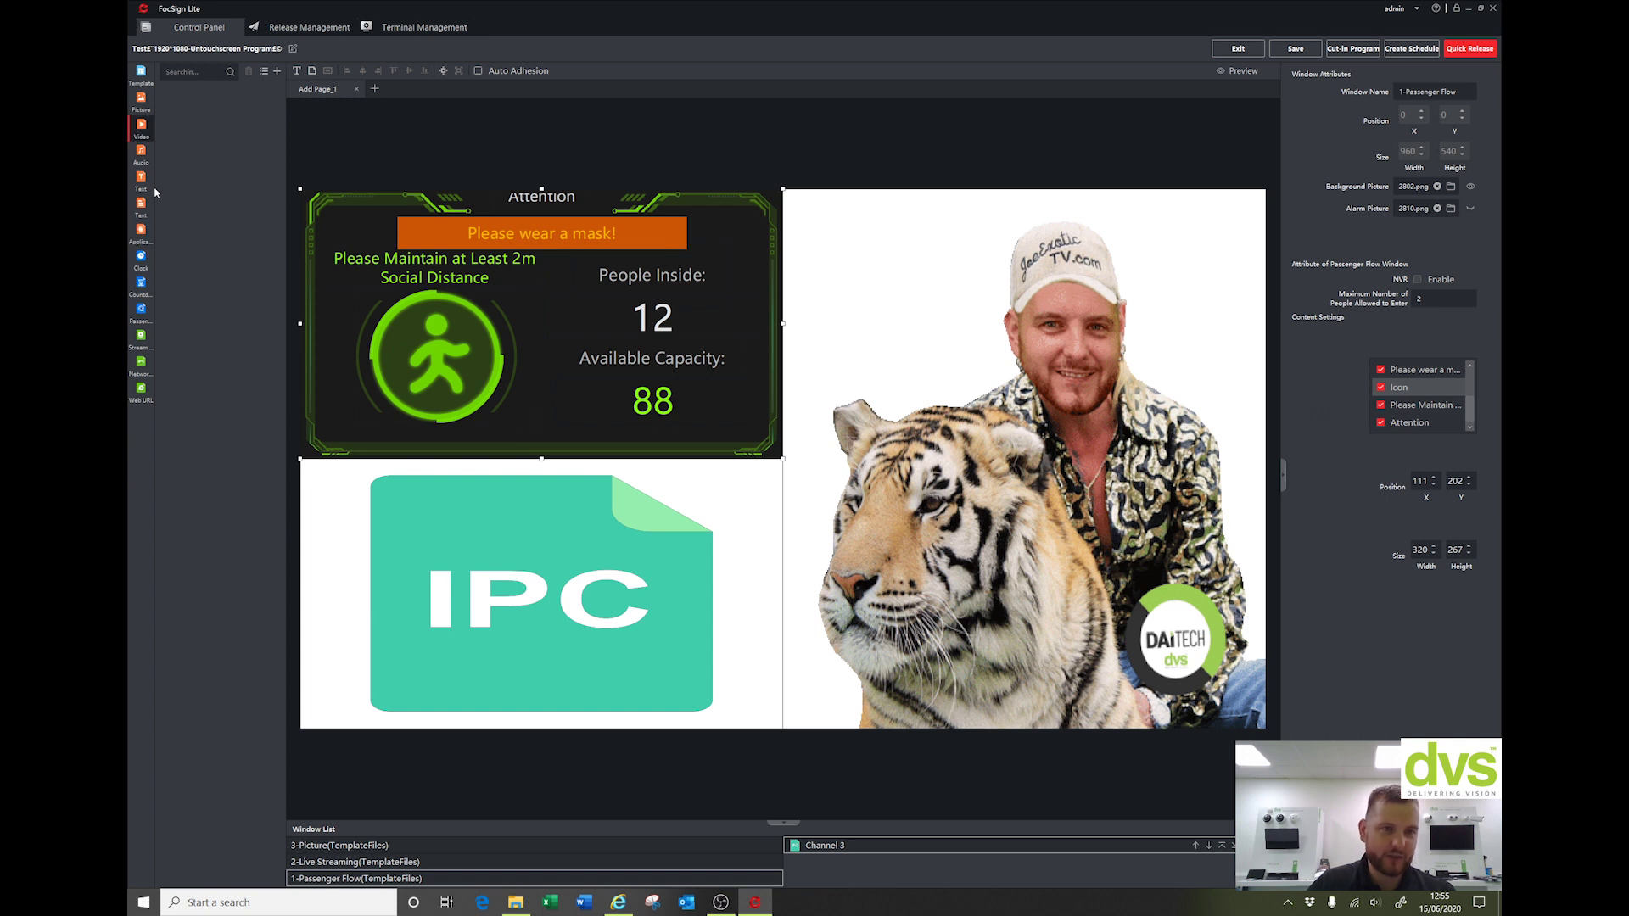
left_click(264, 70)
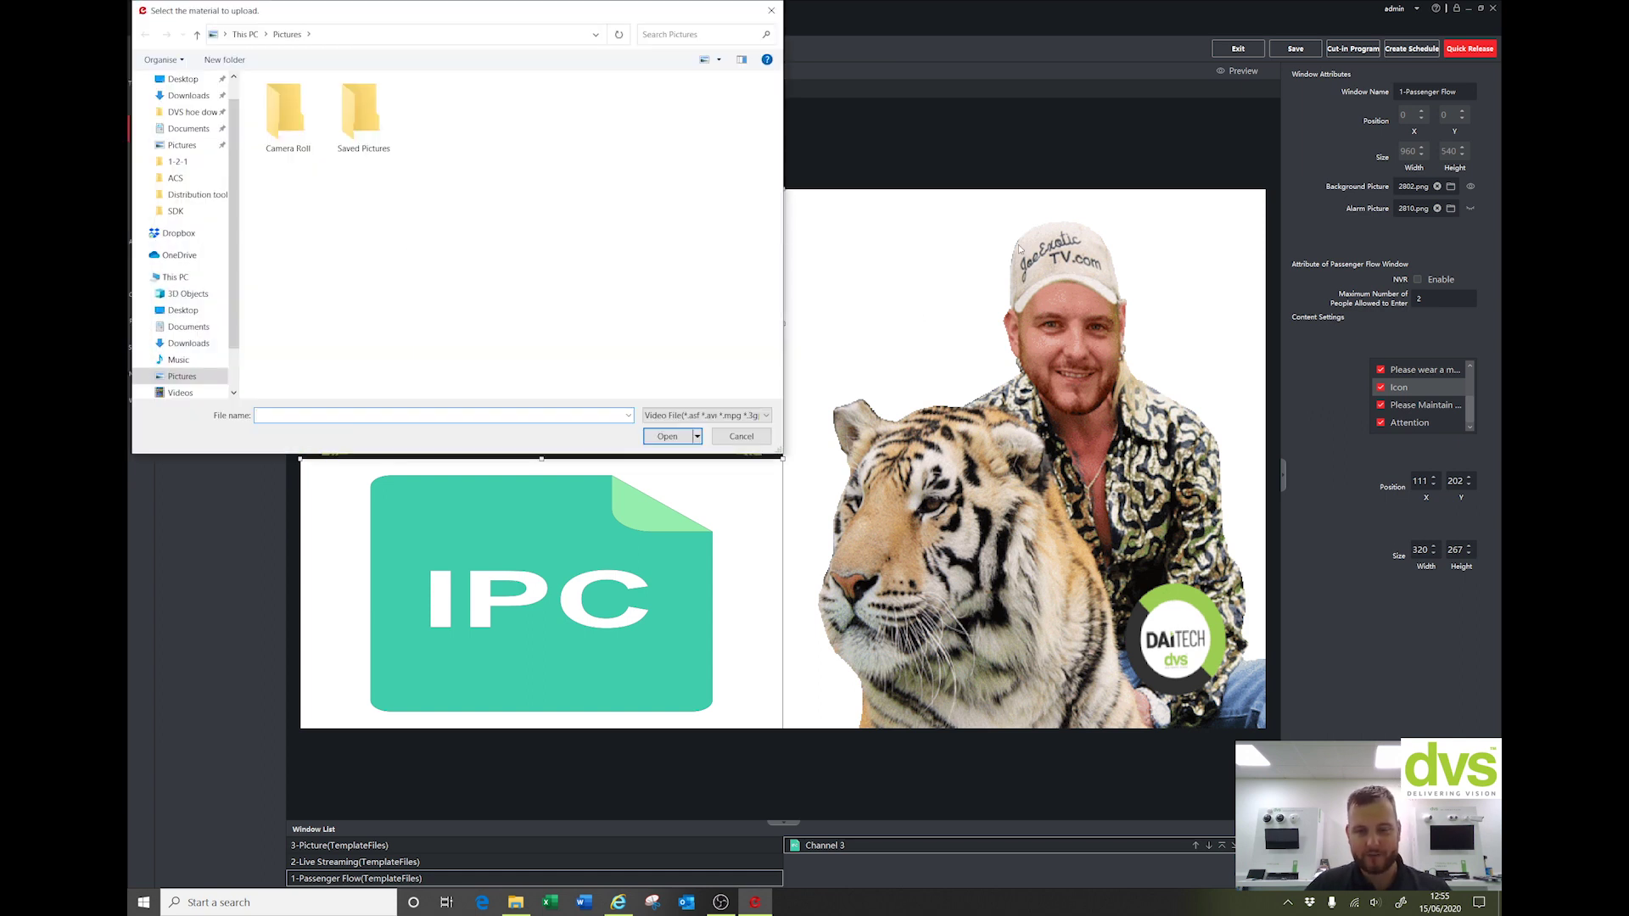
left_click(739, 437)
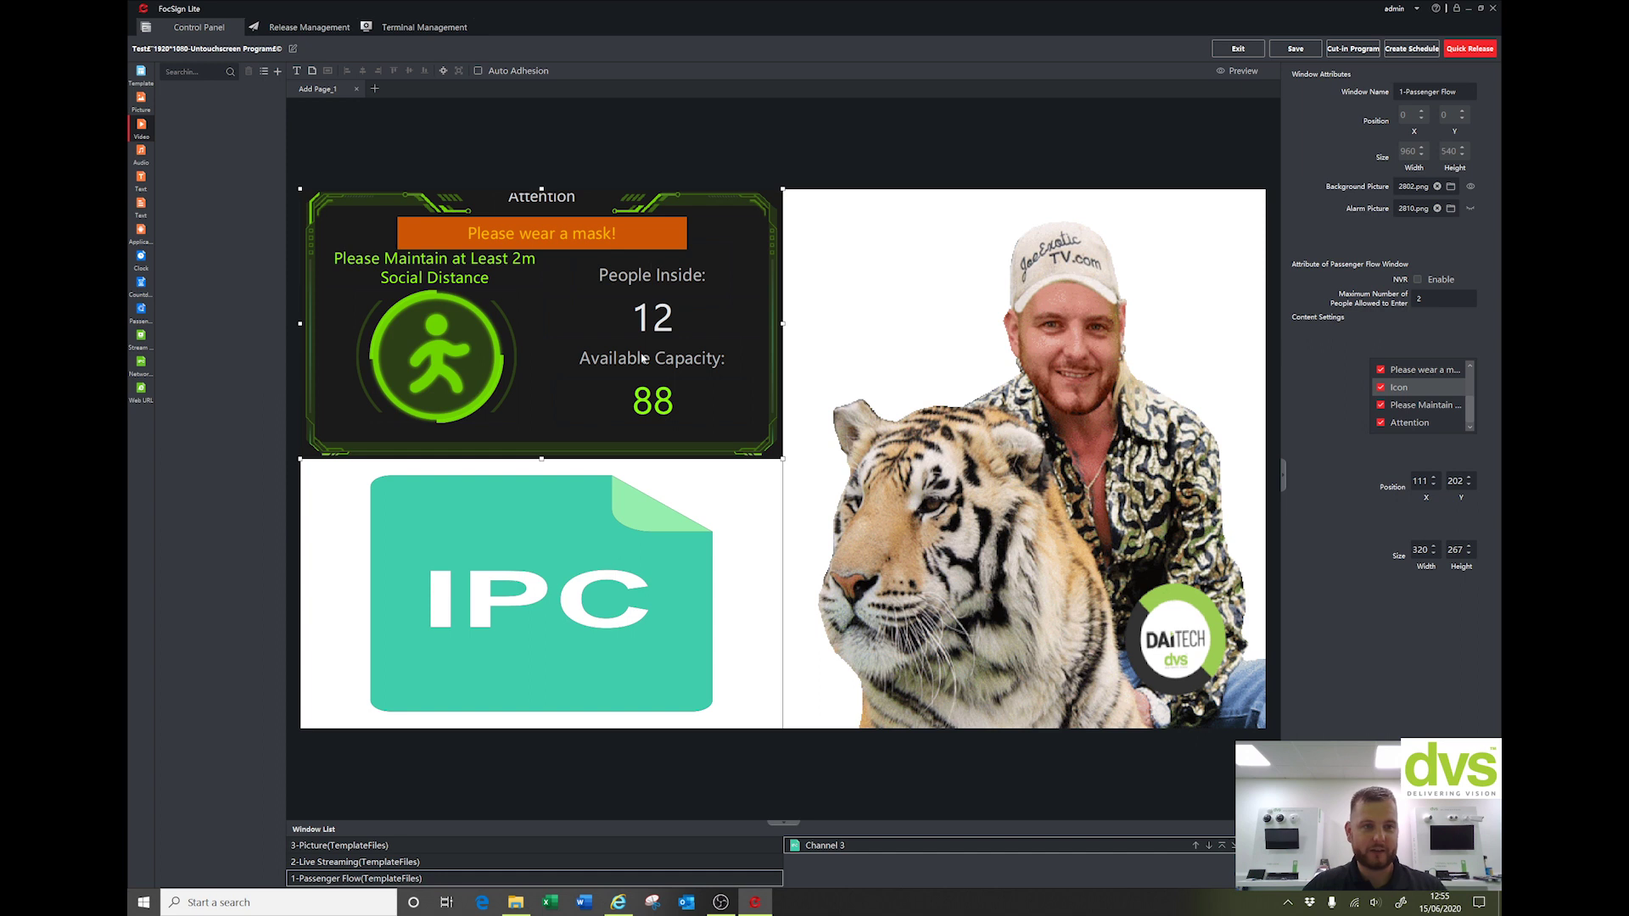
left_click(140, 312)
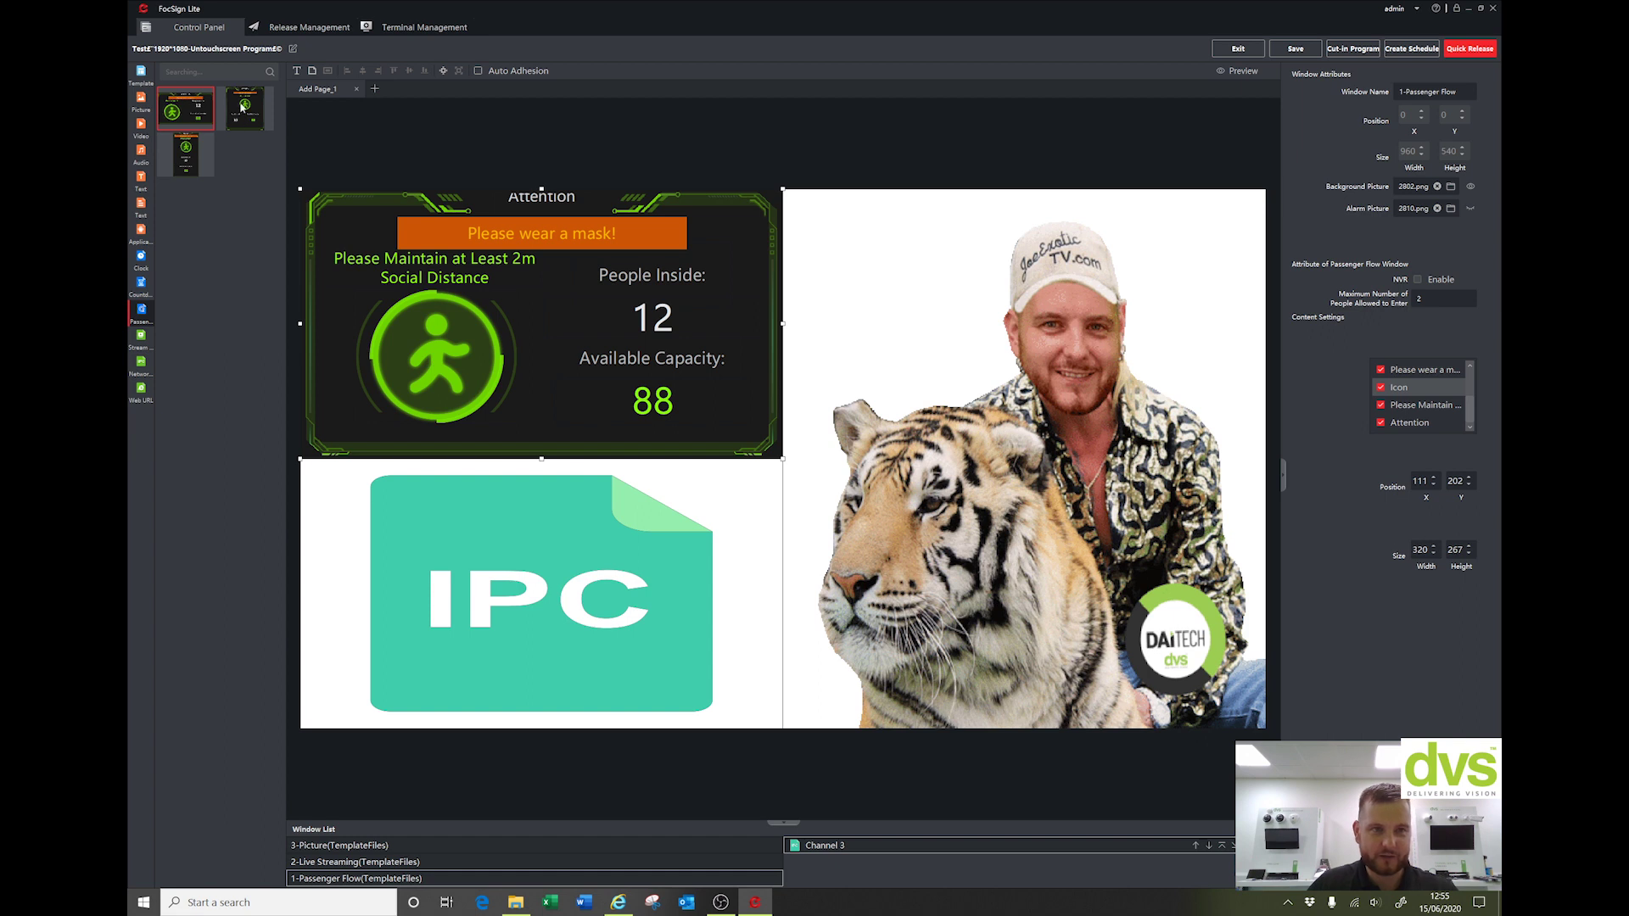
left_click_drag(186, 153, 489, 277)
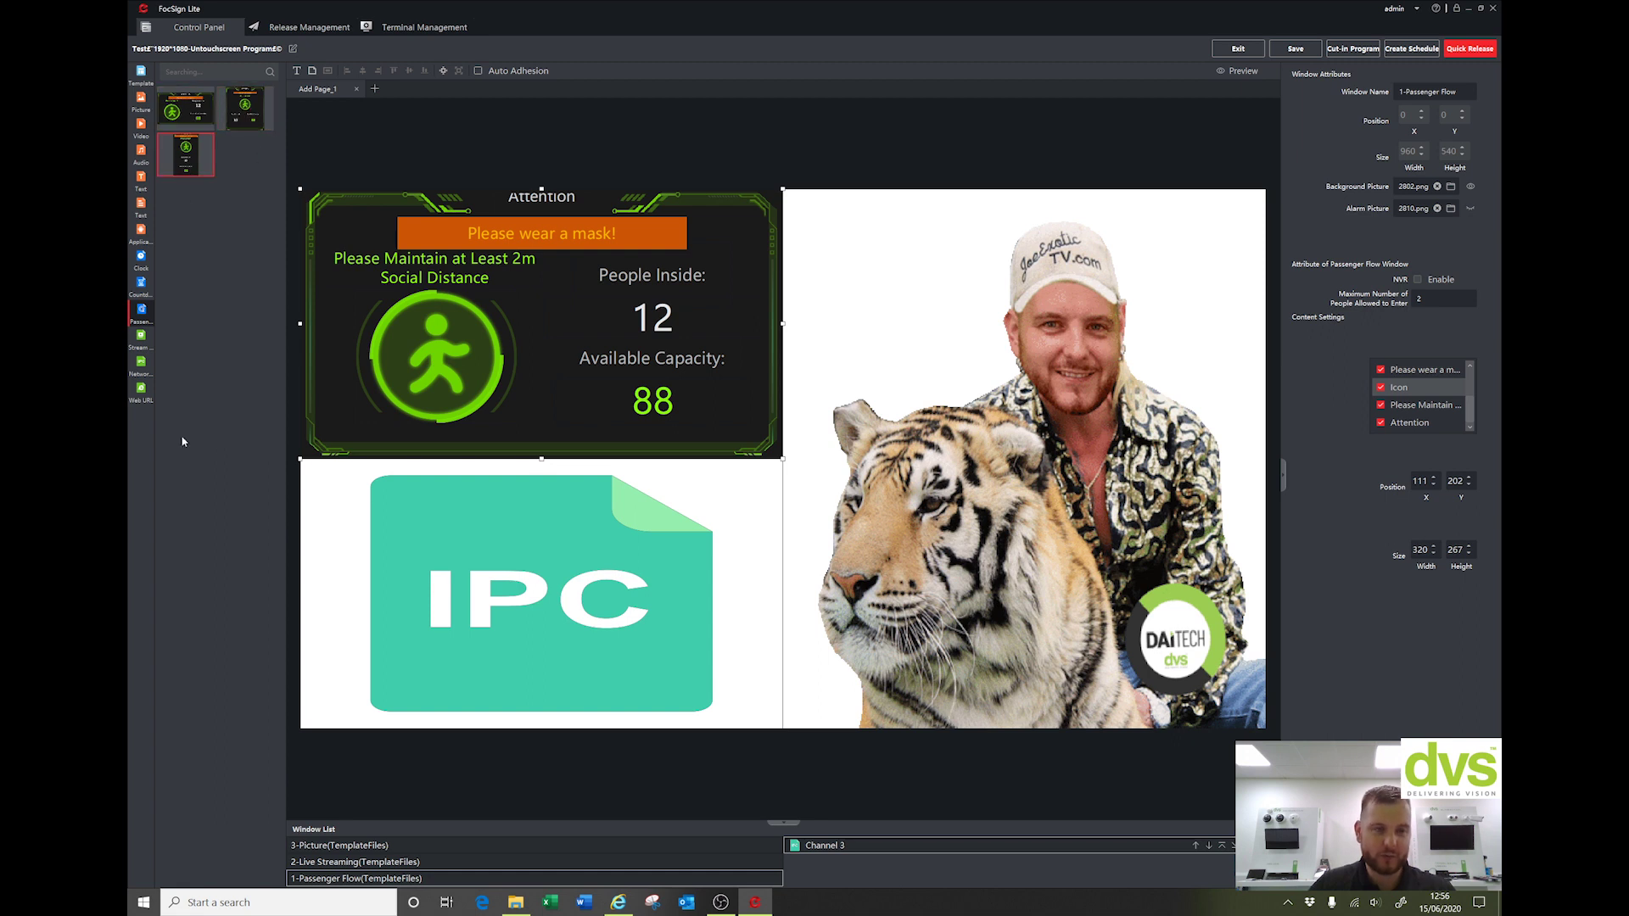
left_click(253, 107)
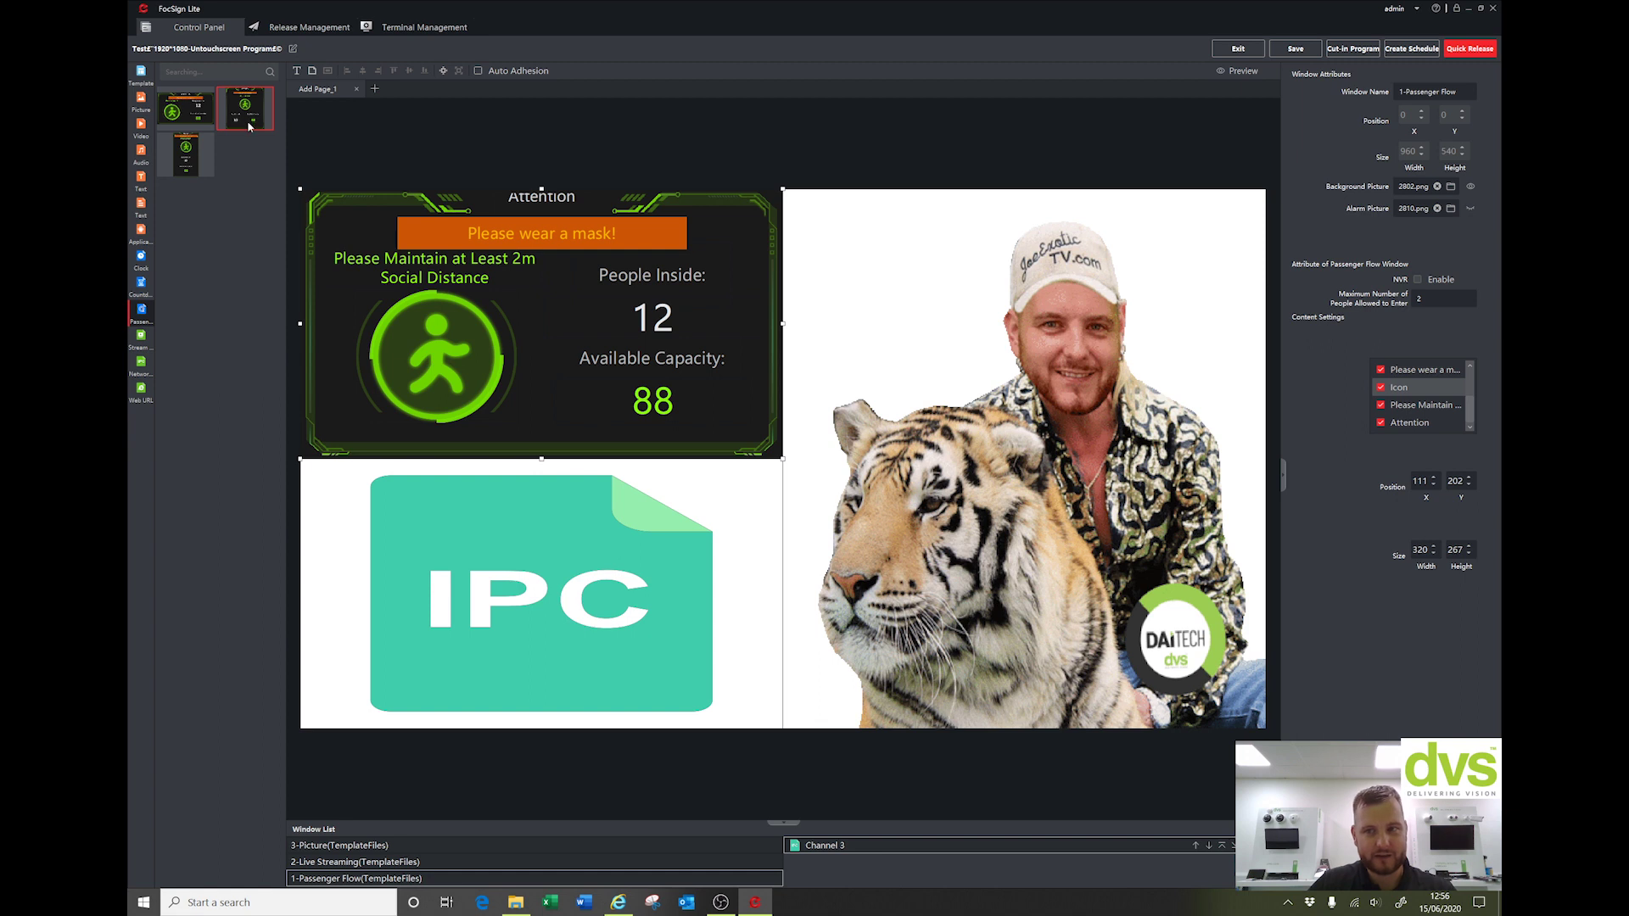
left_click(141, 337)
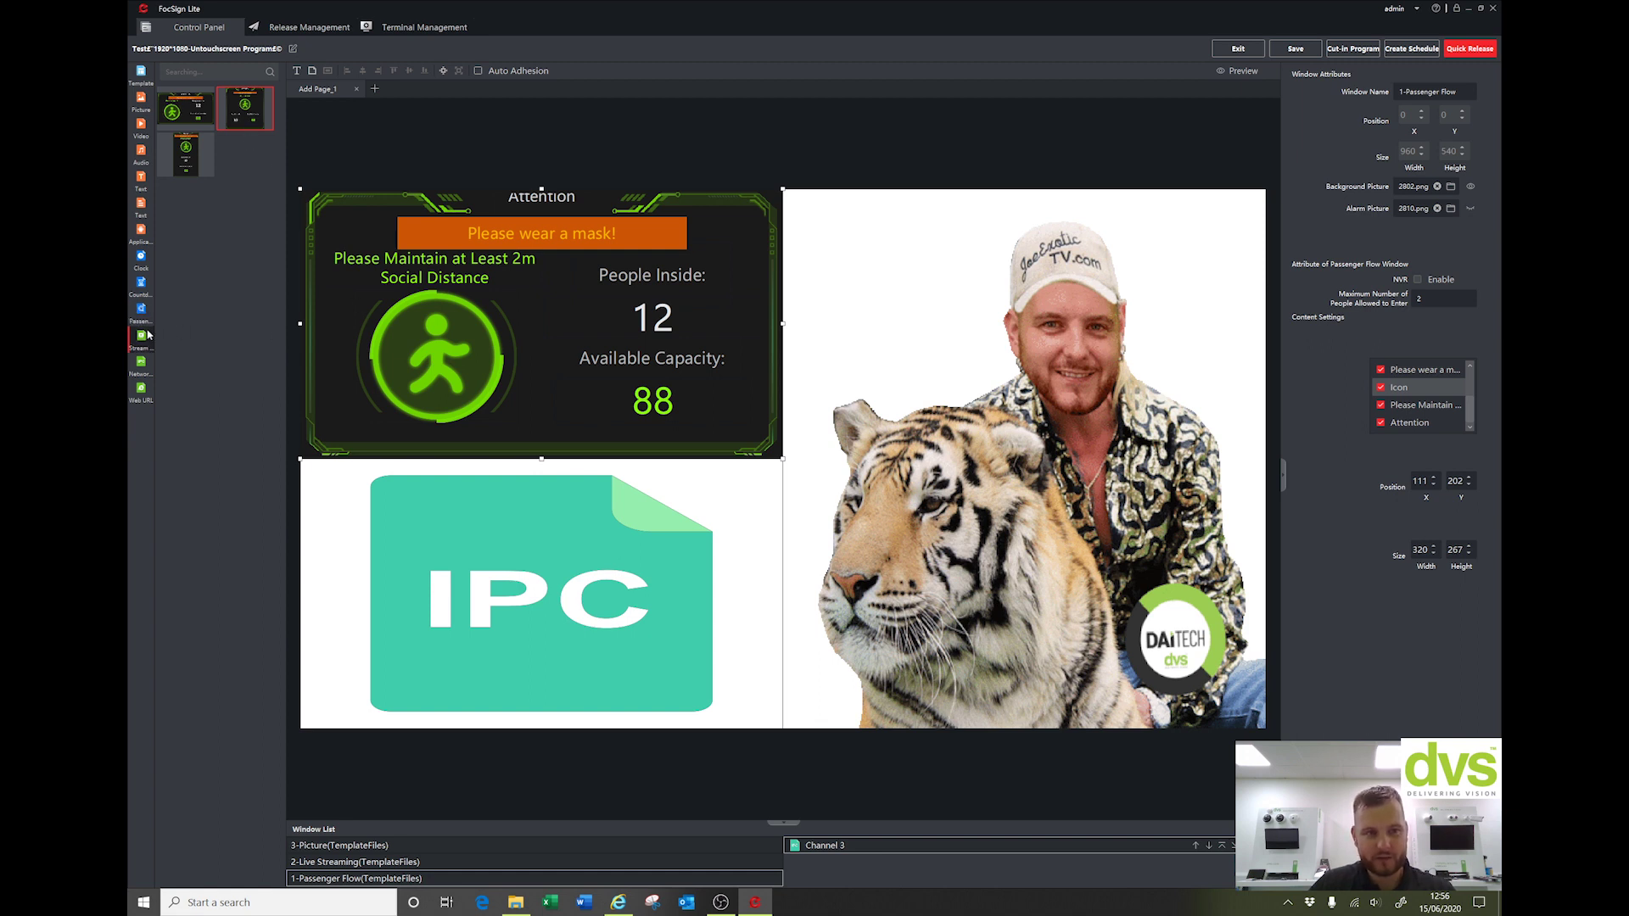
left_click(141, 365)
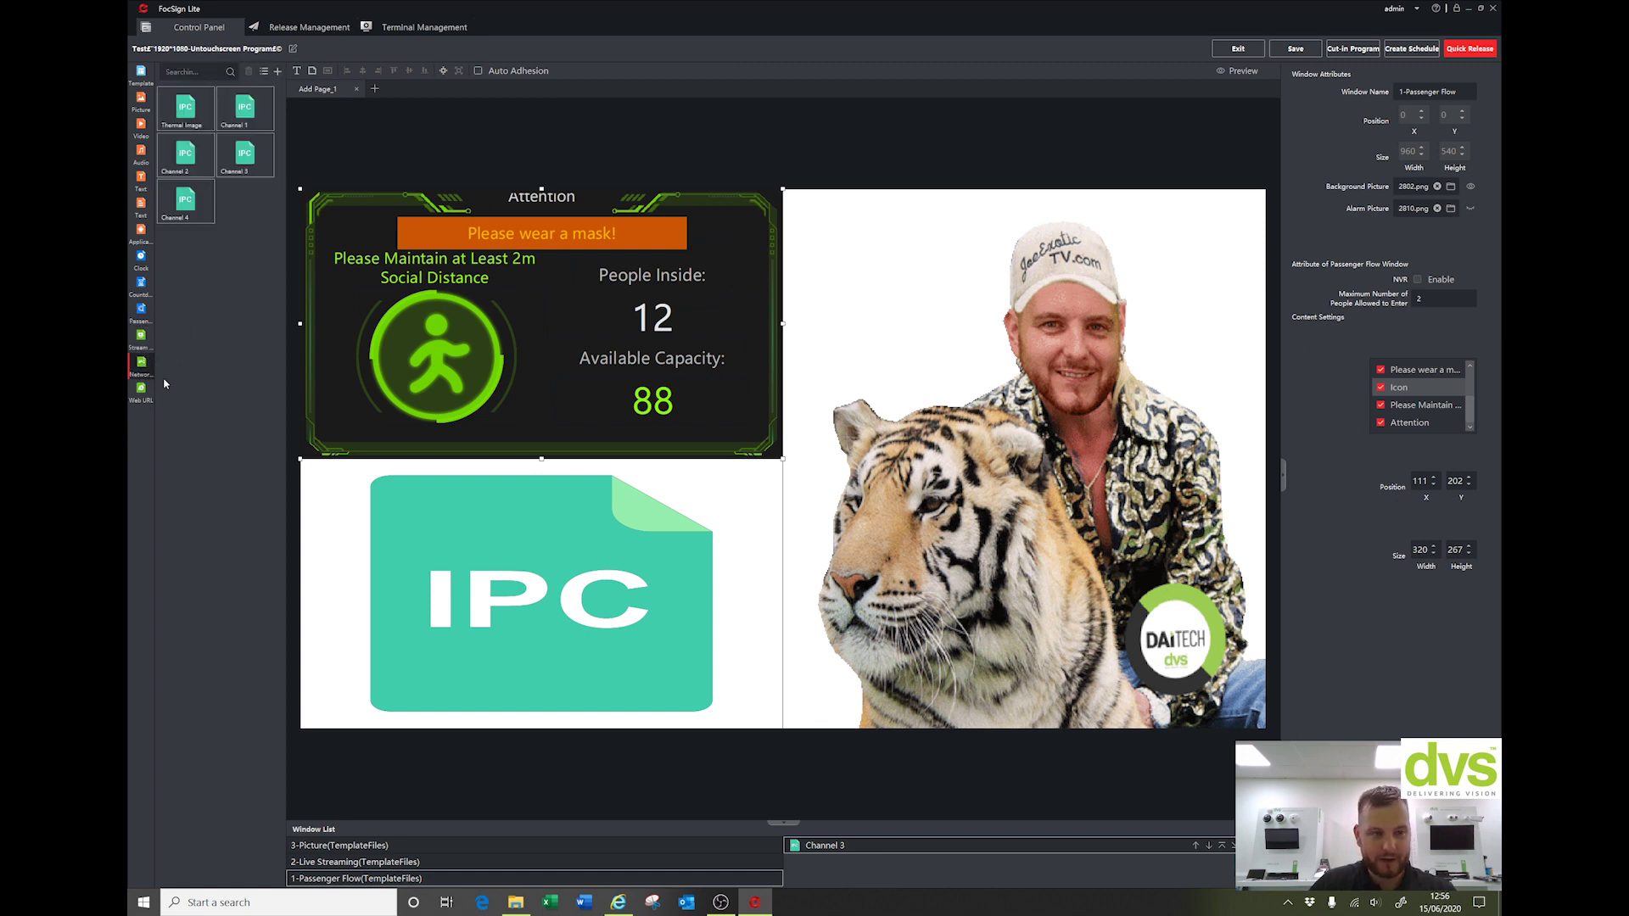
left_click(141, 389)
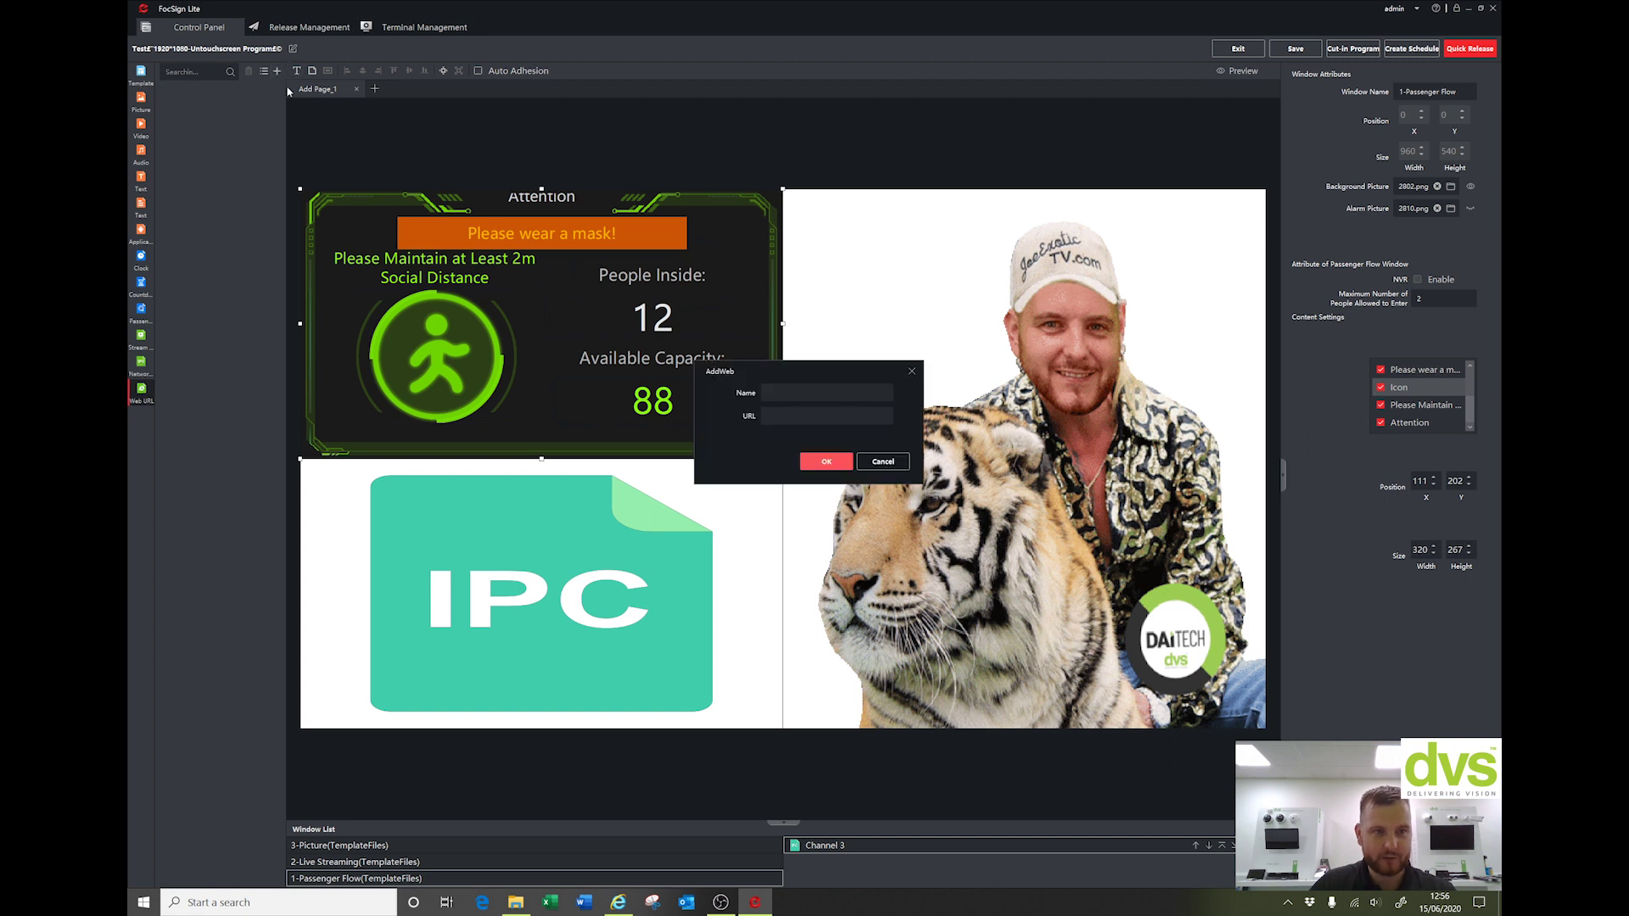
left_click(883, 463)
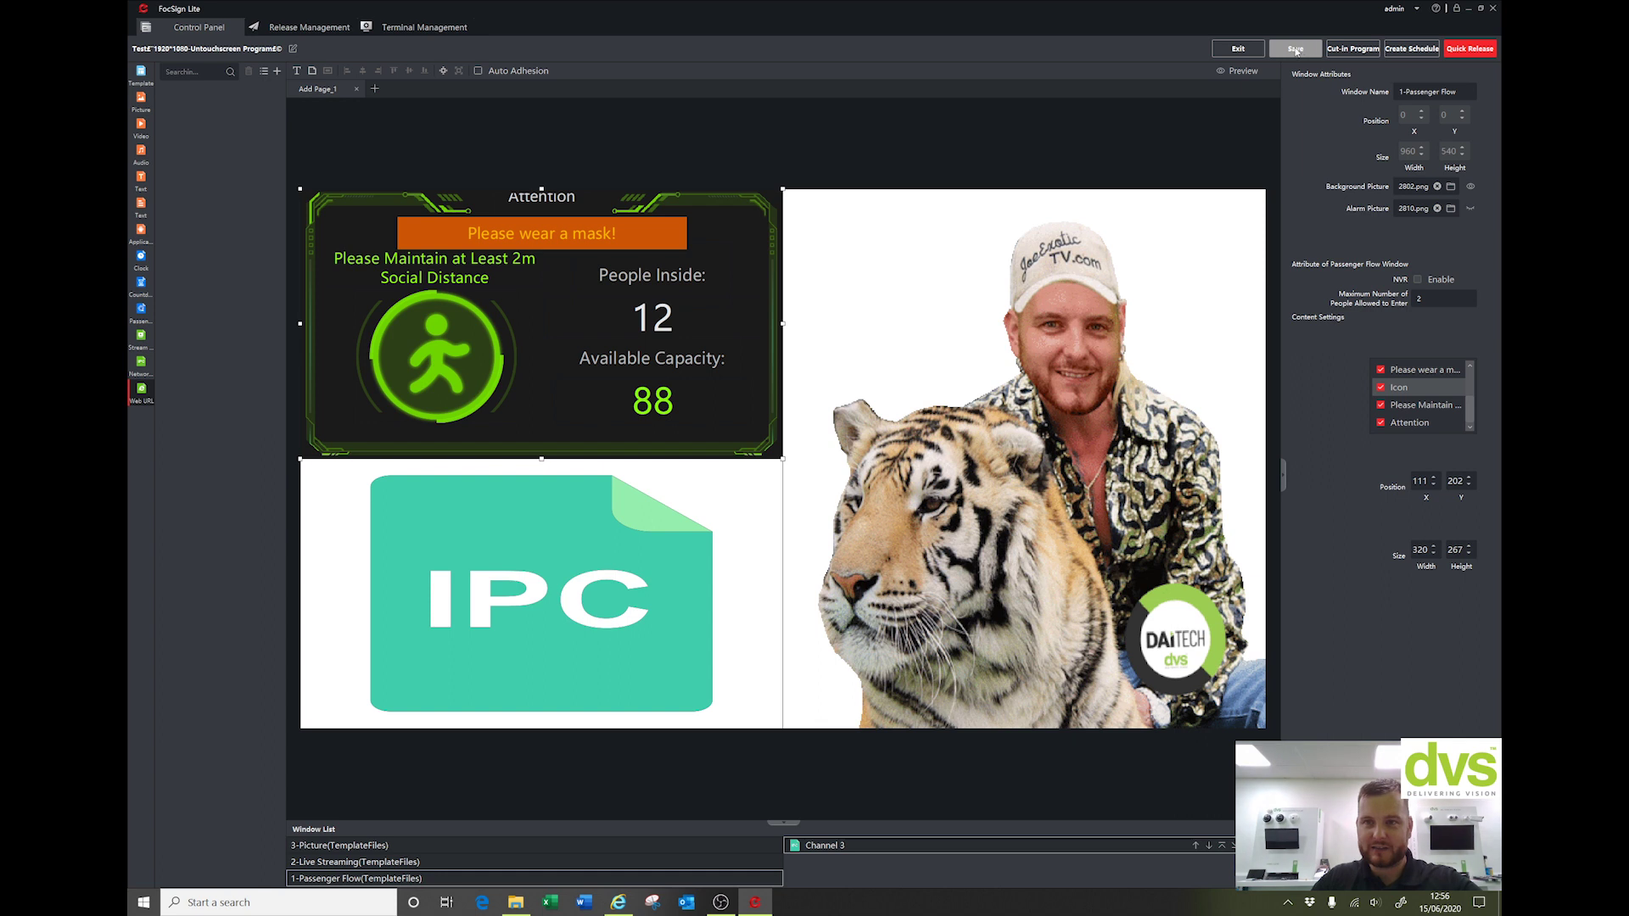
- Preview the Test program full screen, save it, and reselect DVS in the program list
left_click(1240, 70)
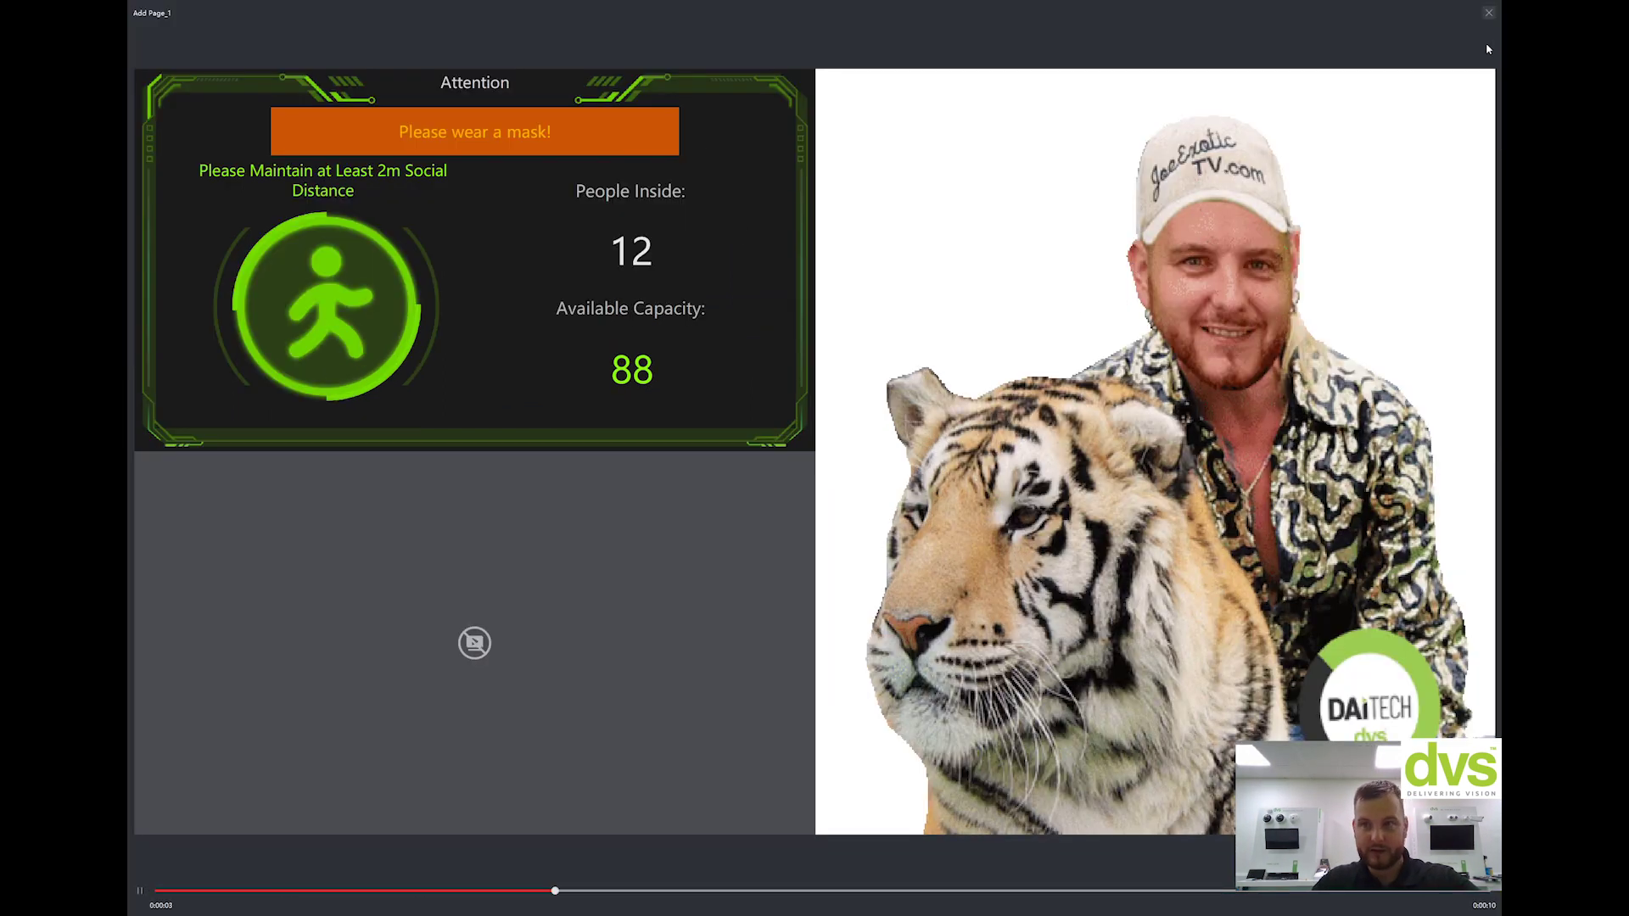
left_click(1488, 12)
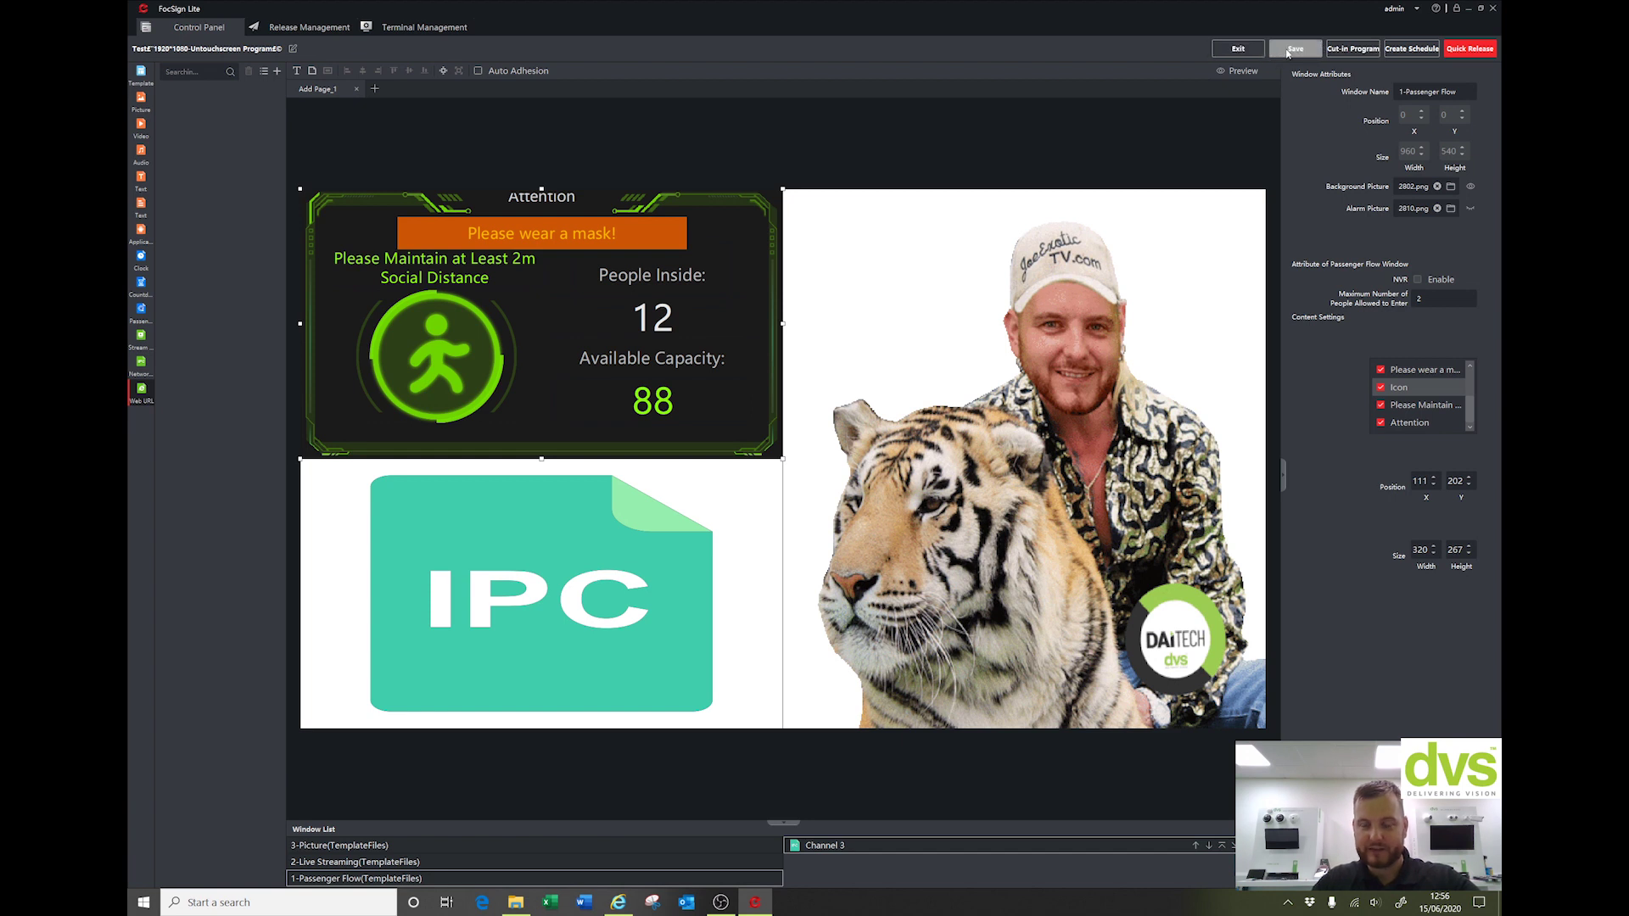
left_click(1288, 53)
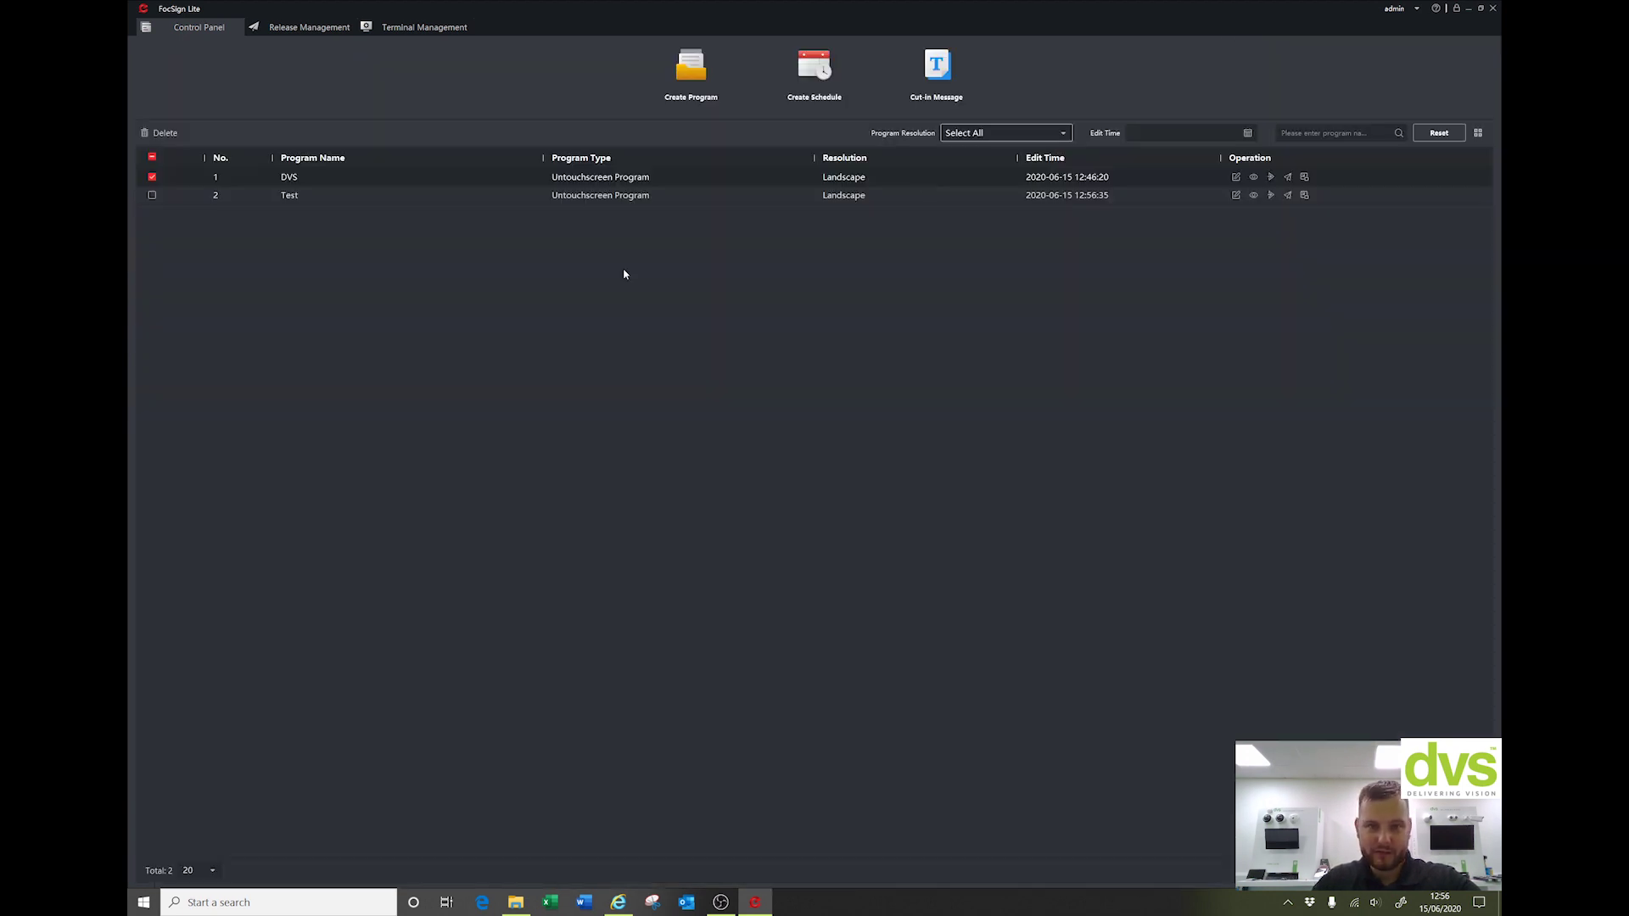
left_click(152, 180)
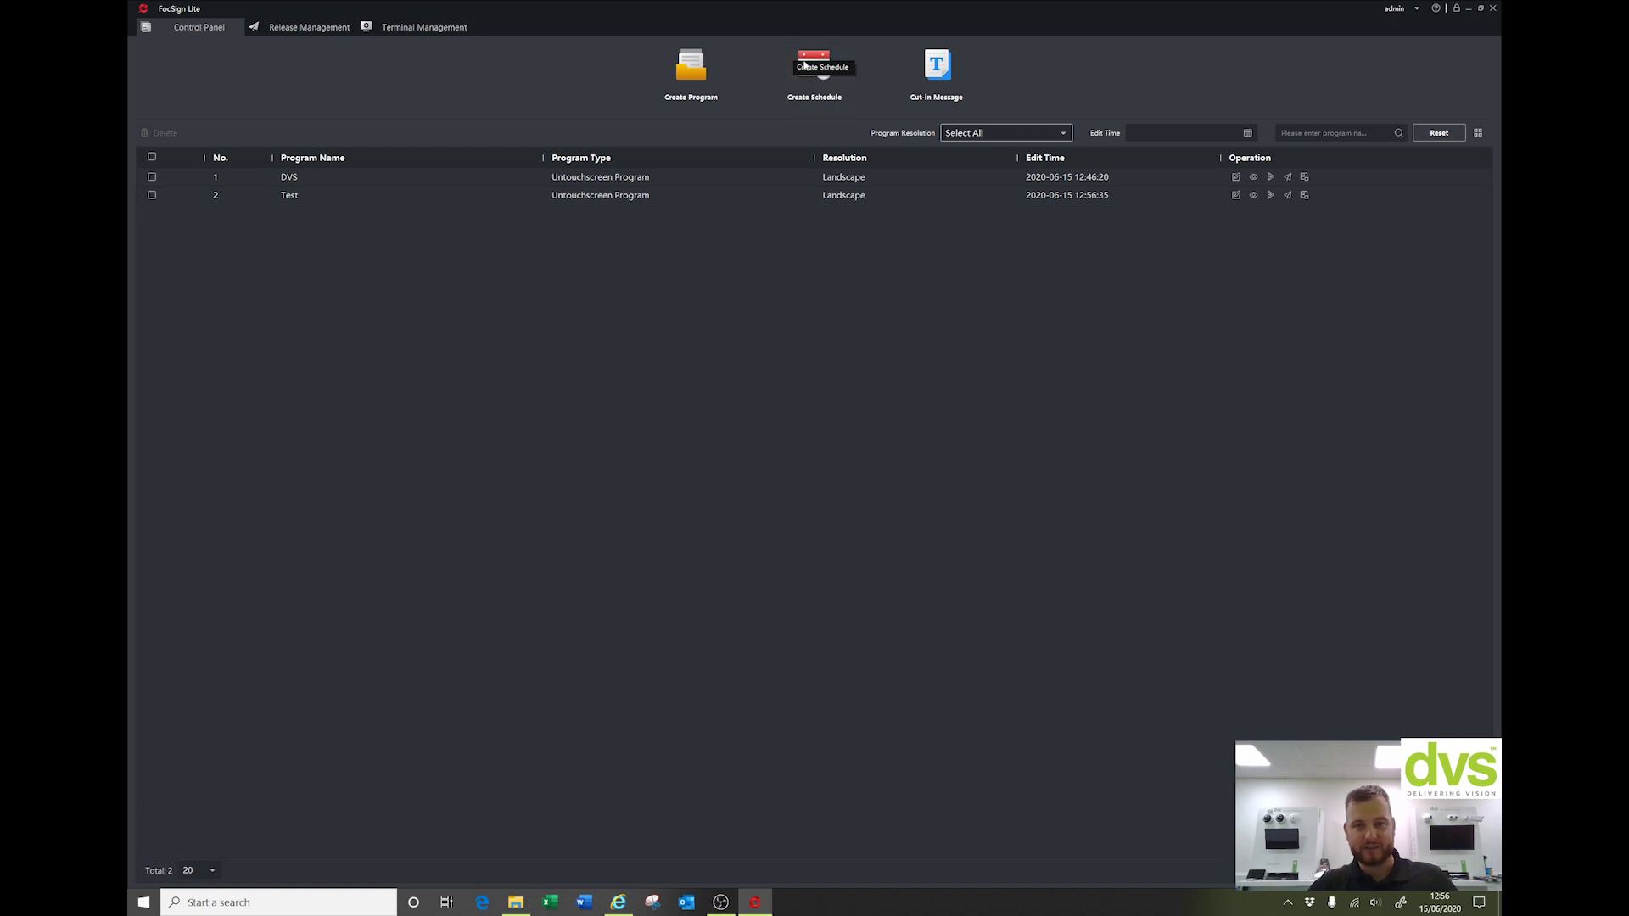
left_click(152, 177)
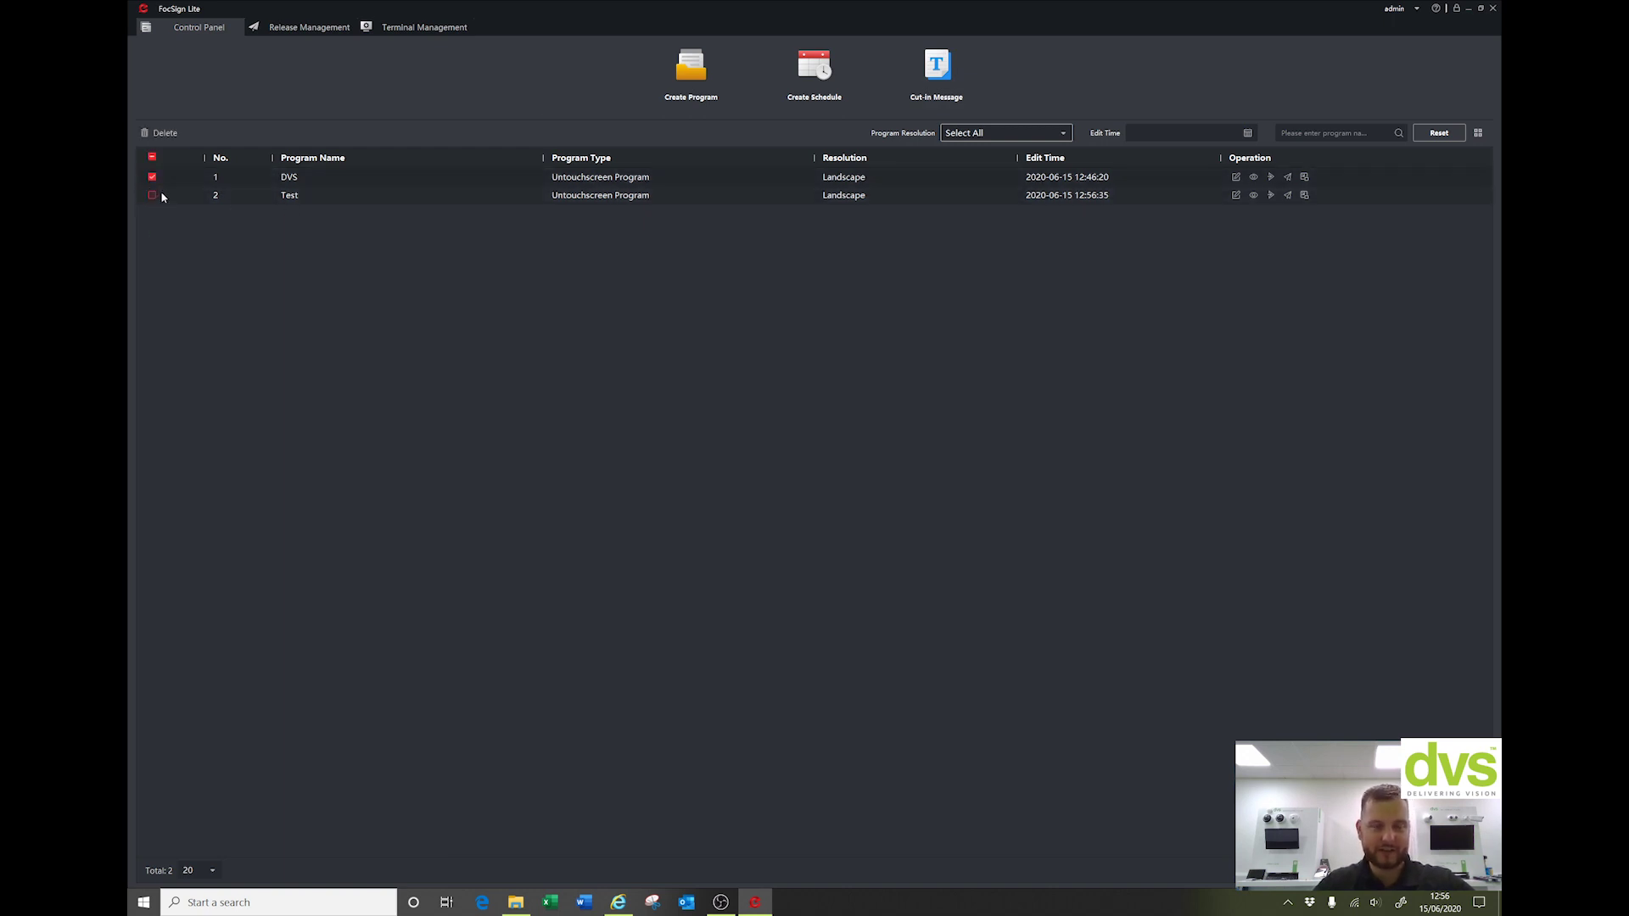
left_click(1288, 179)
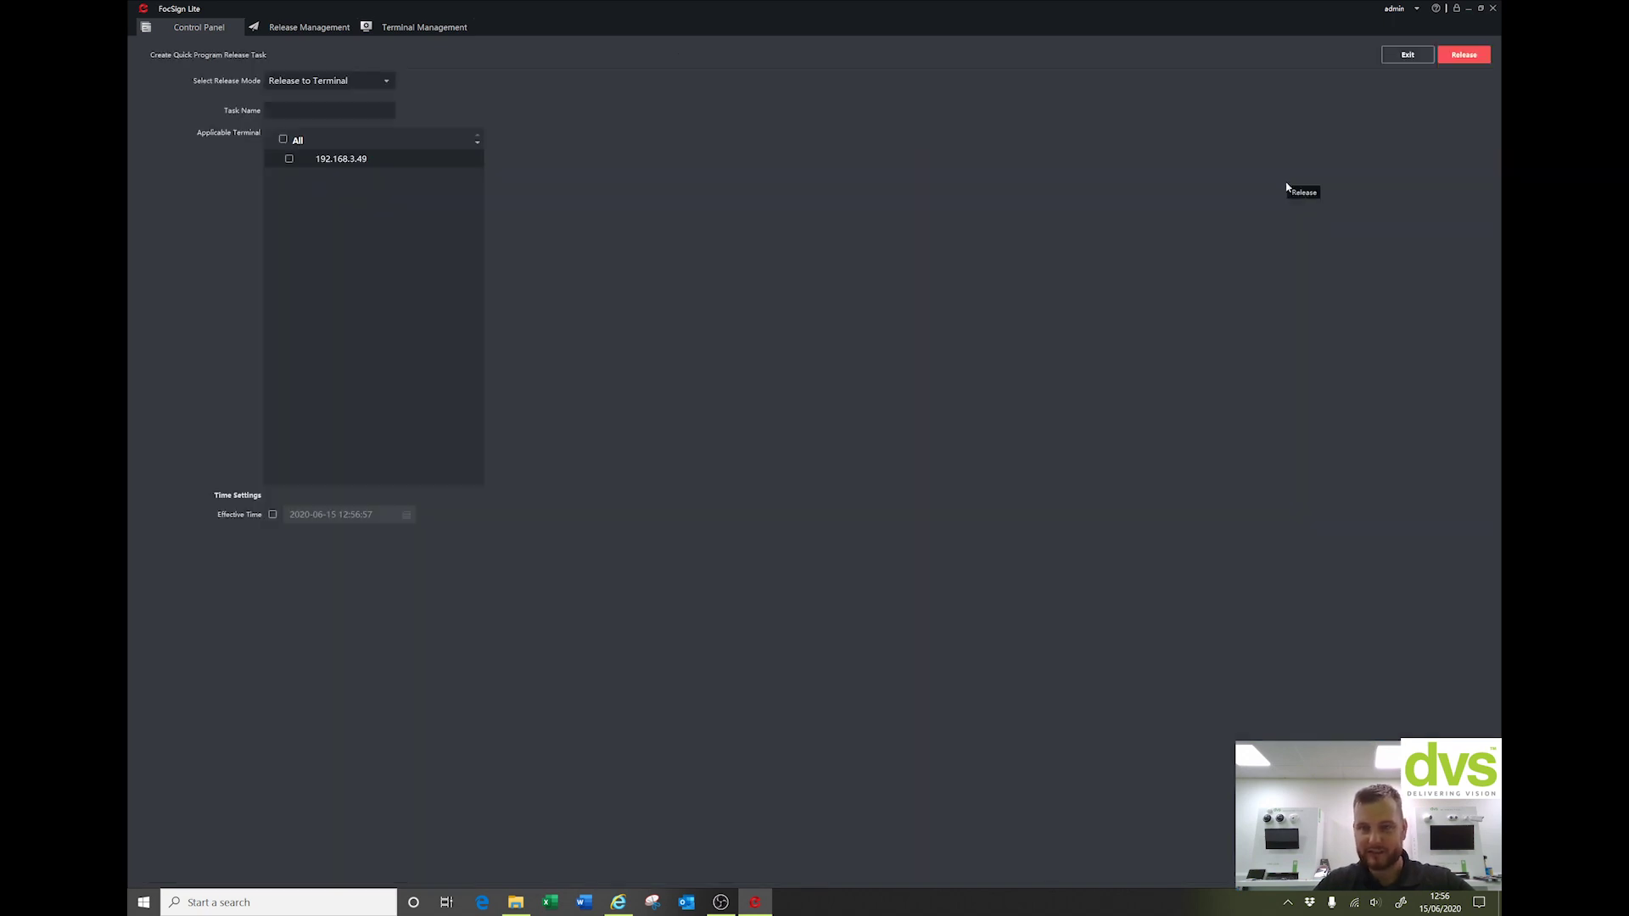
left_click(380, 83)
left_click(387, 81)
type("DVSX")
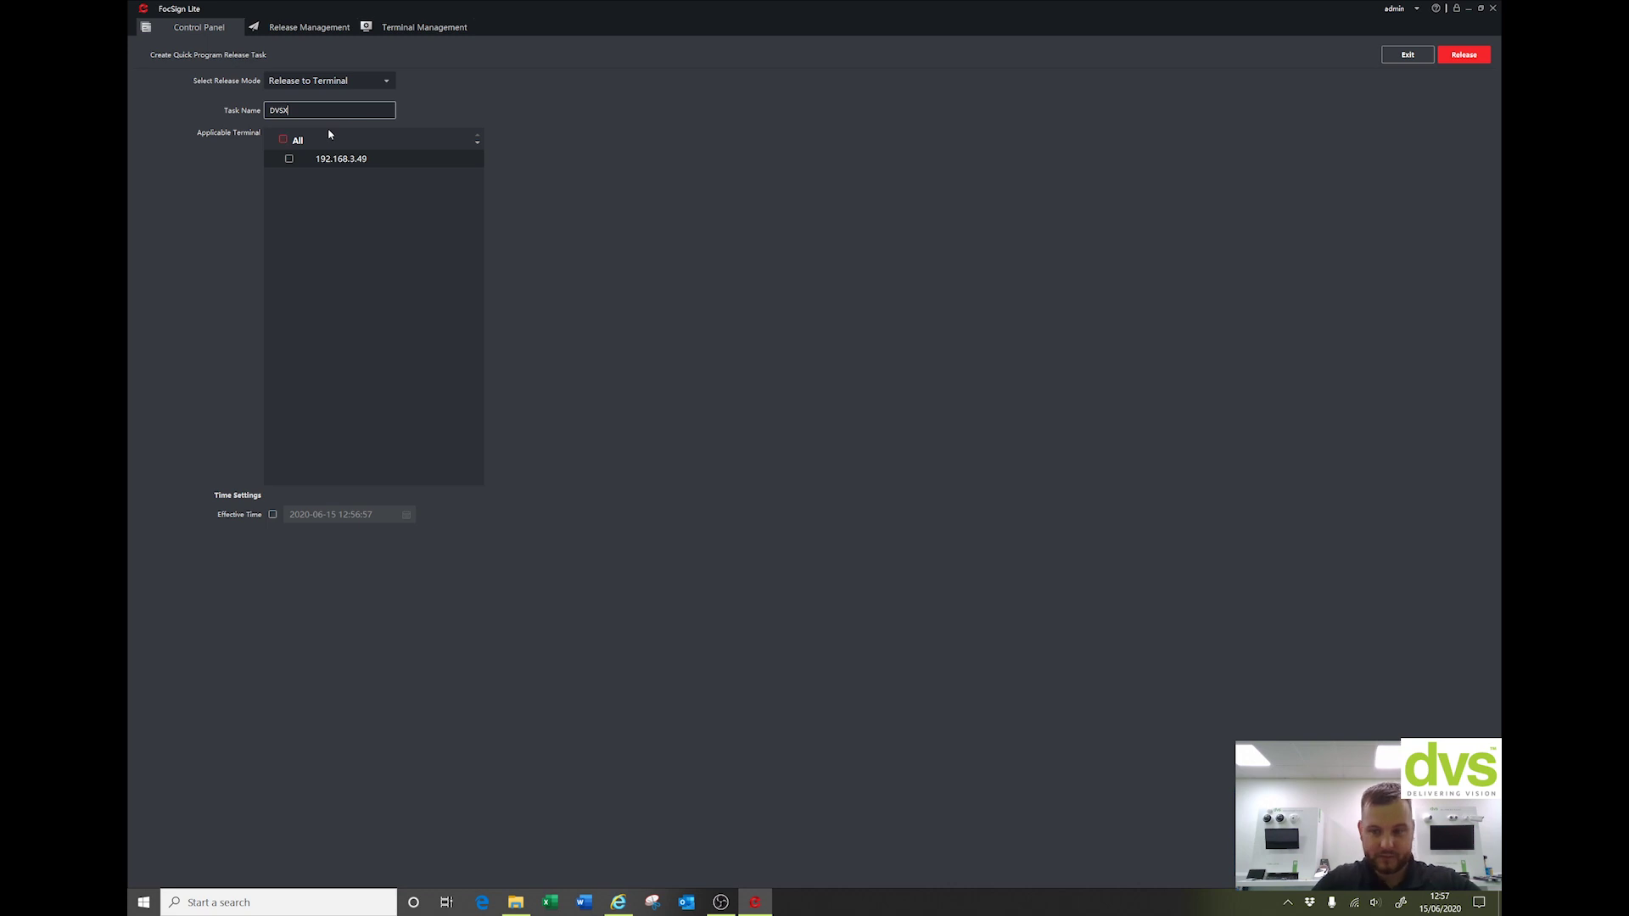
left_click(289, 158)
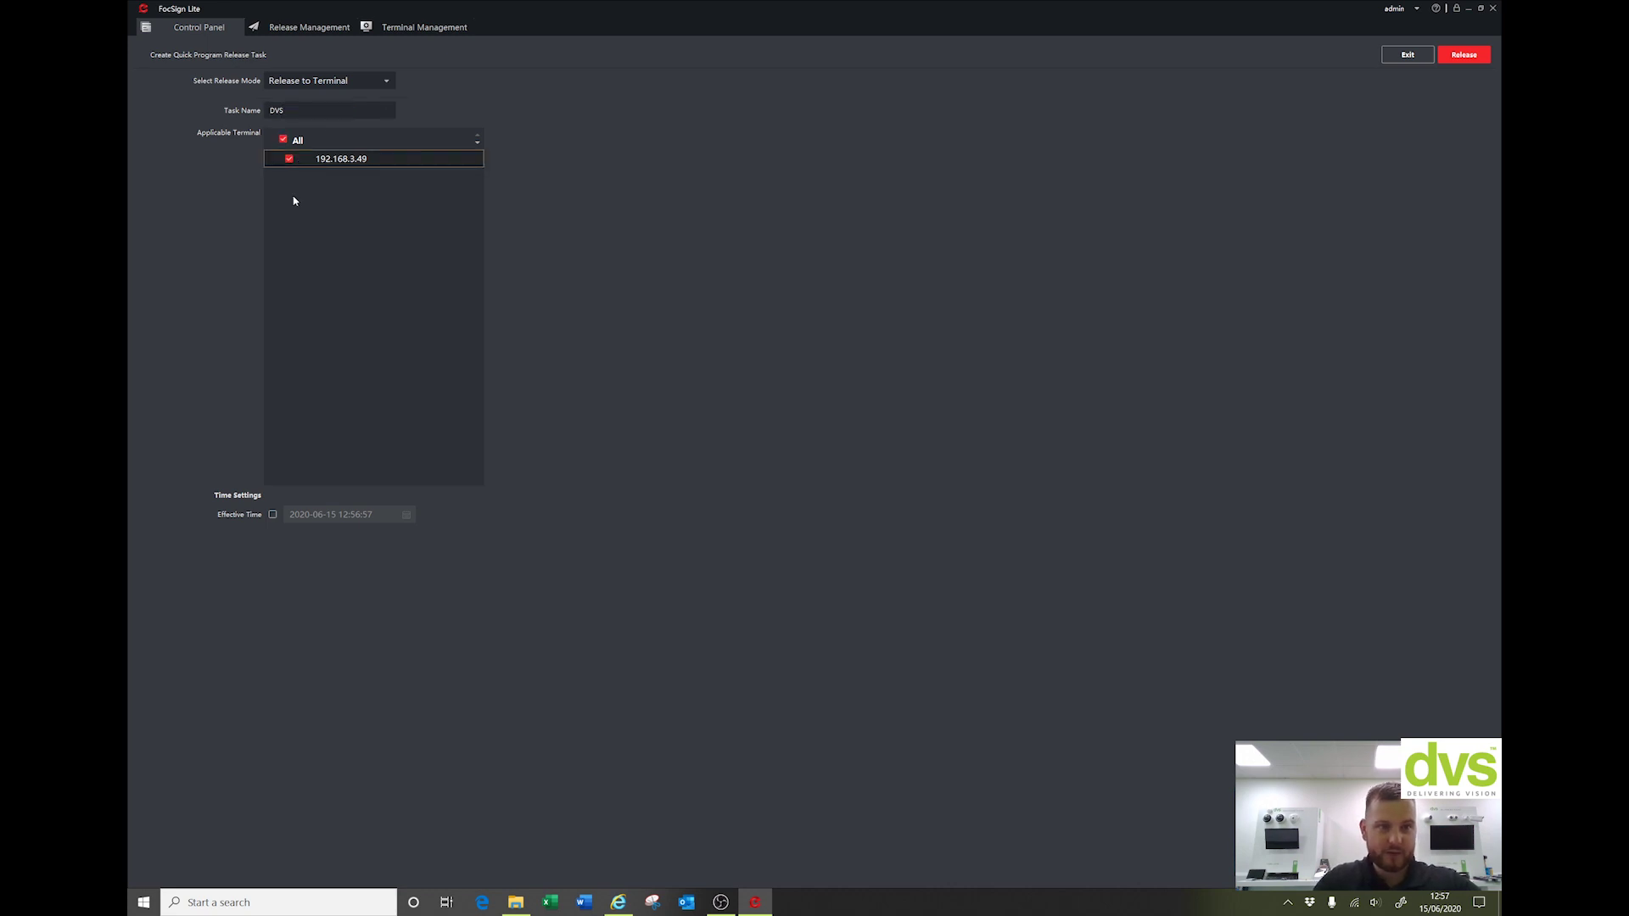
left_click(273, 514)
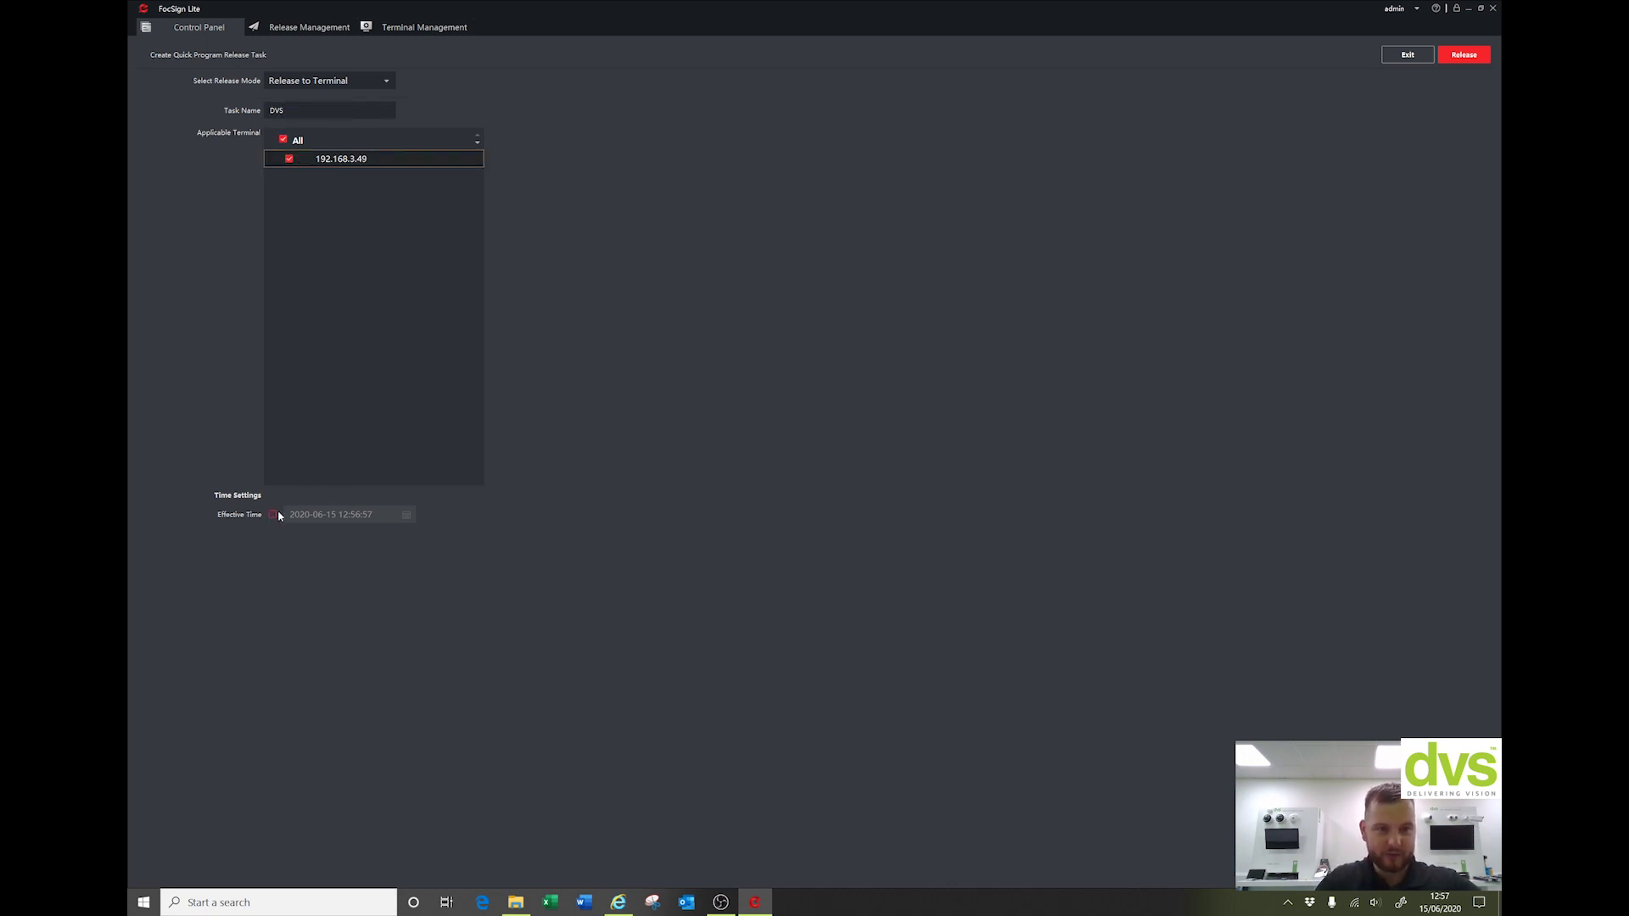
left_click(269, 515)
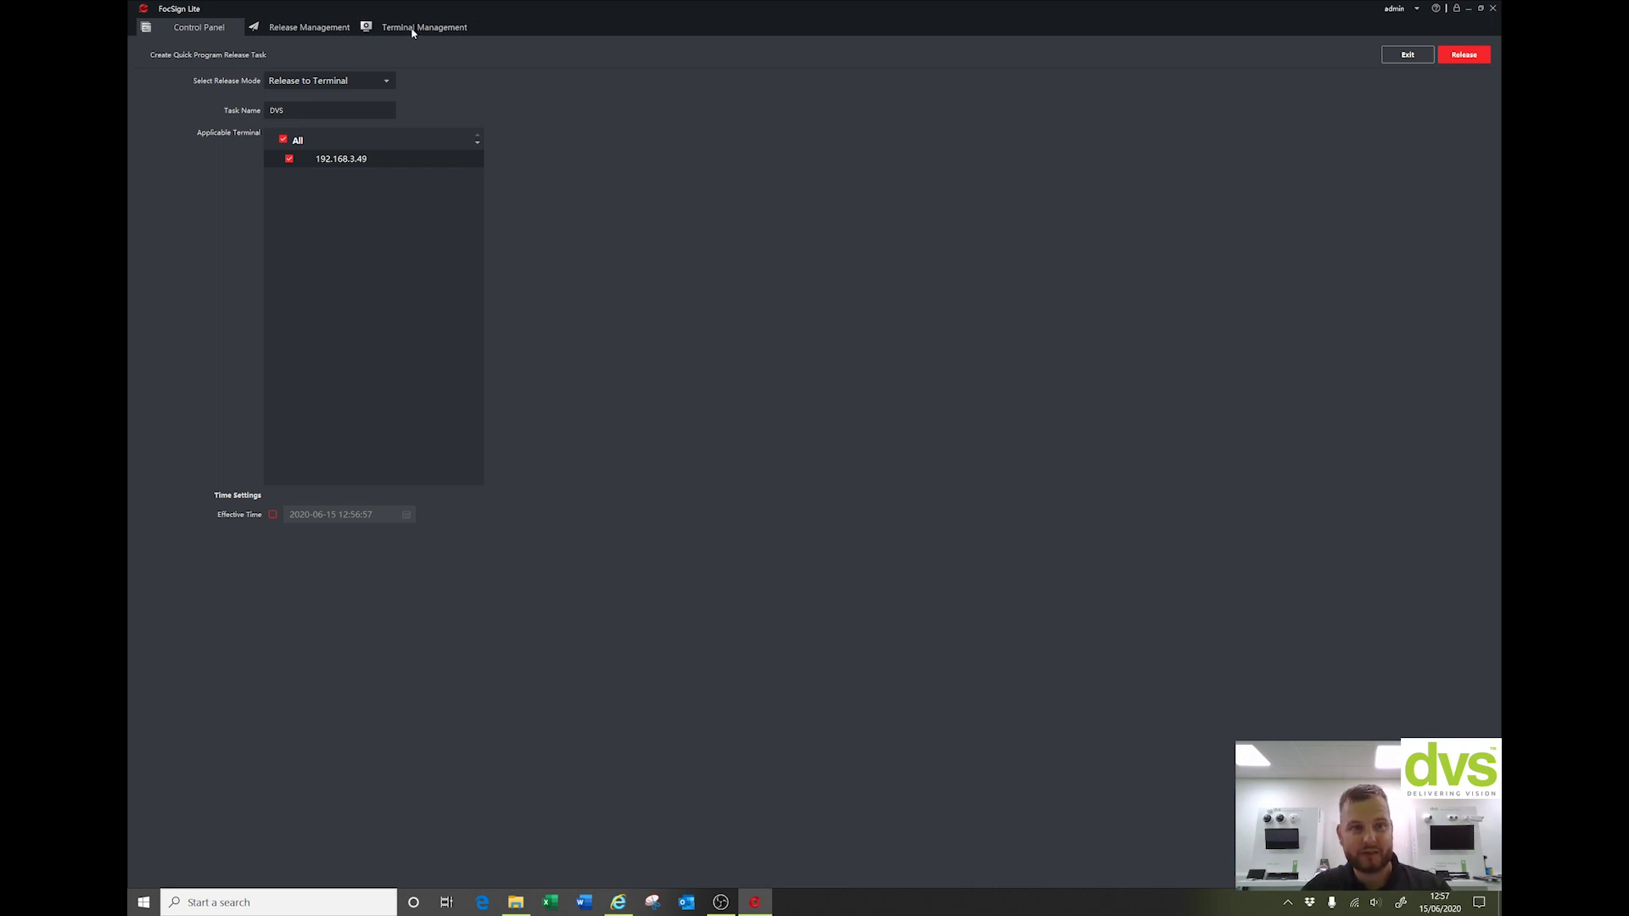
left_click(340, 28)
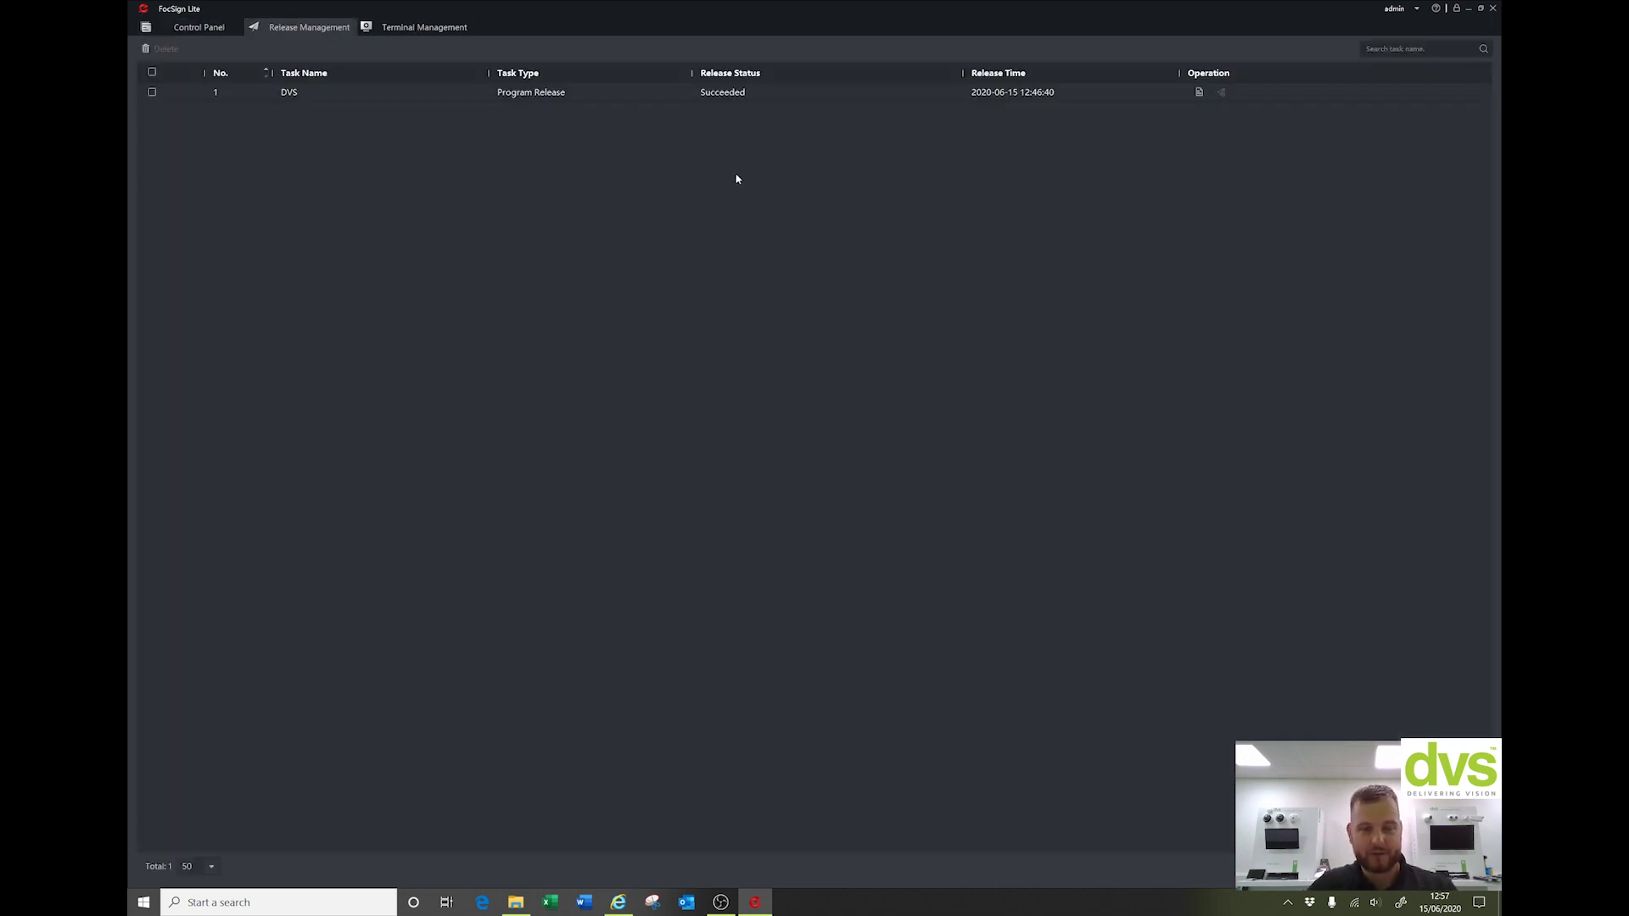
left_click(166, 33)
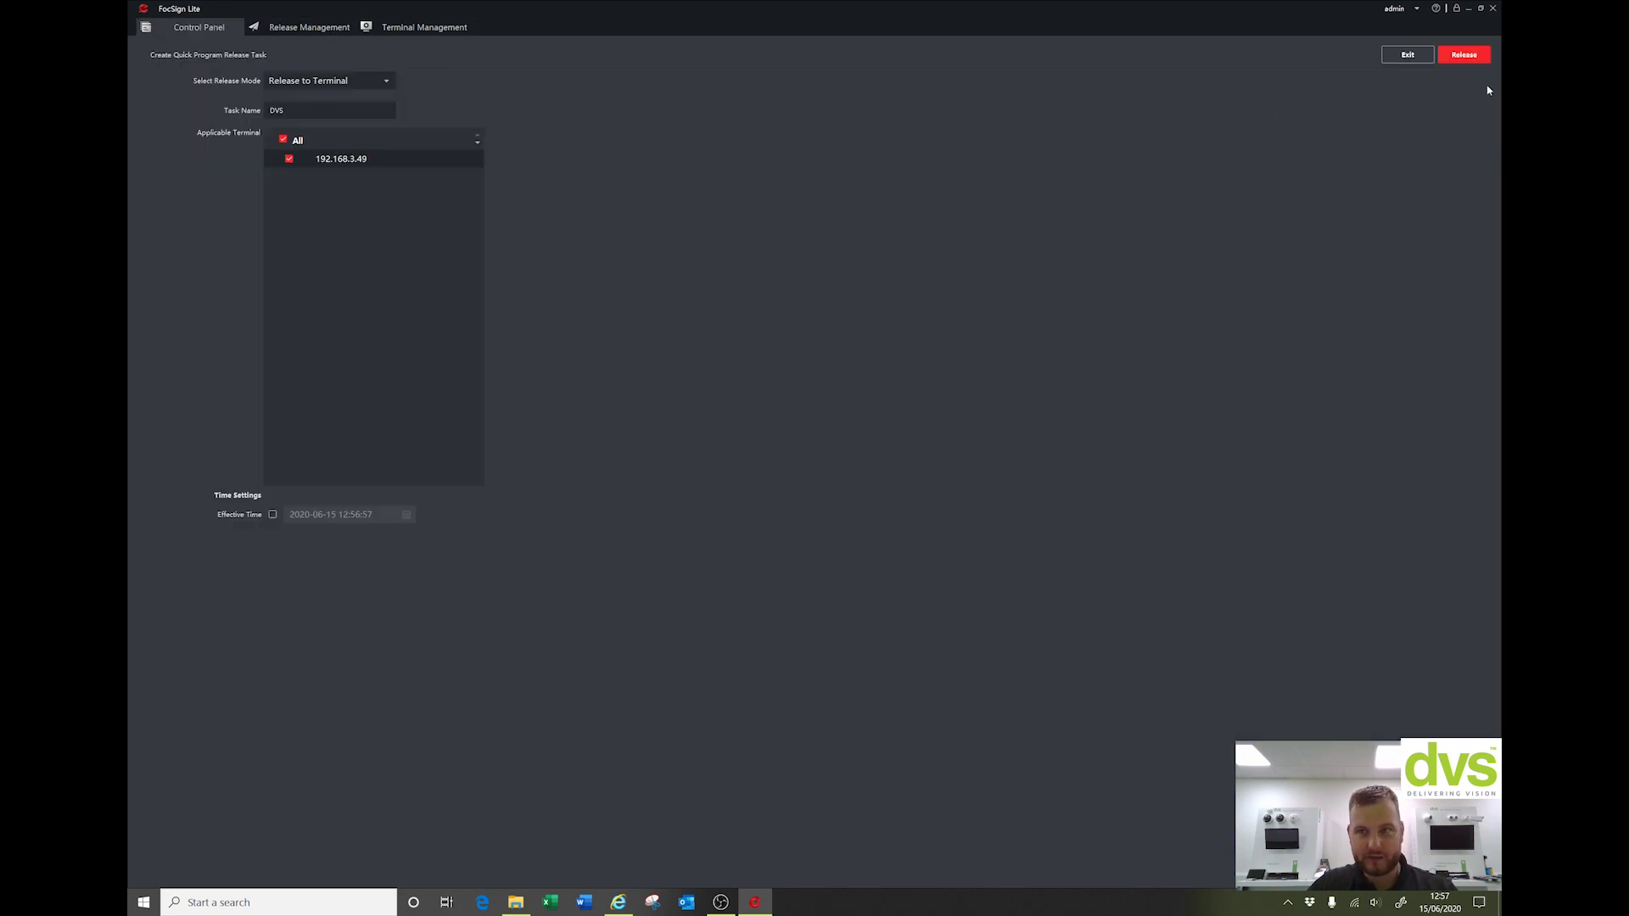
left_click(1396, 54)
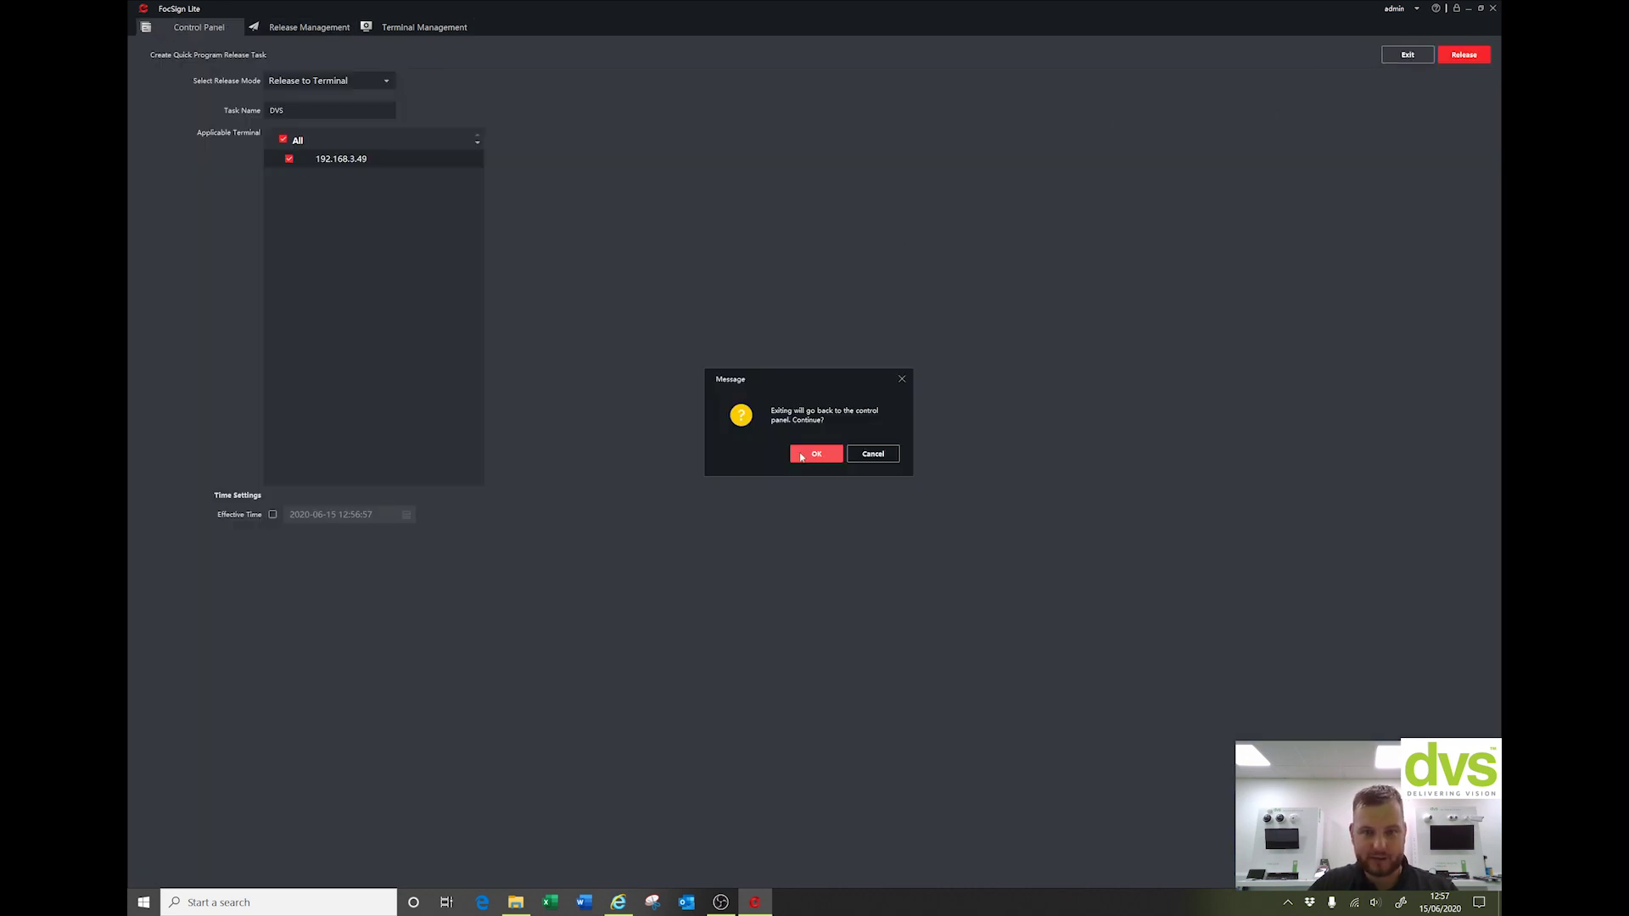
left_click(814, 451)
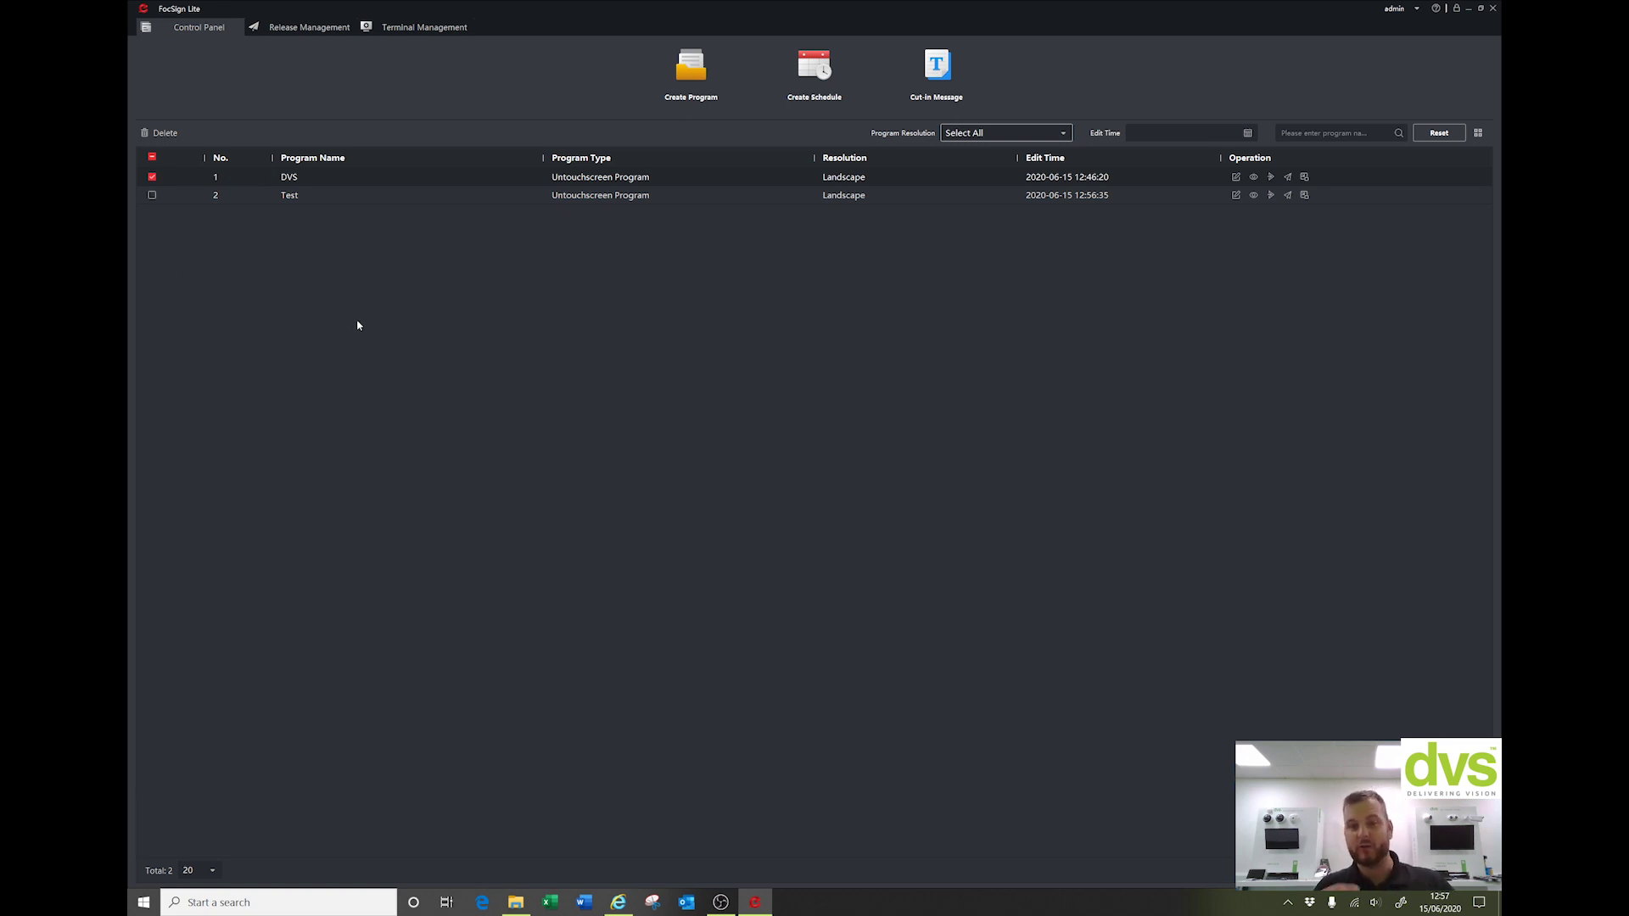
- Start a new playback schedule from the Control Panel's Create Schedule button
left_click(816, 72)
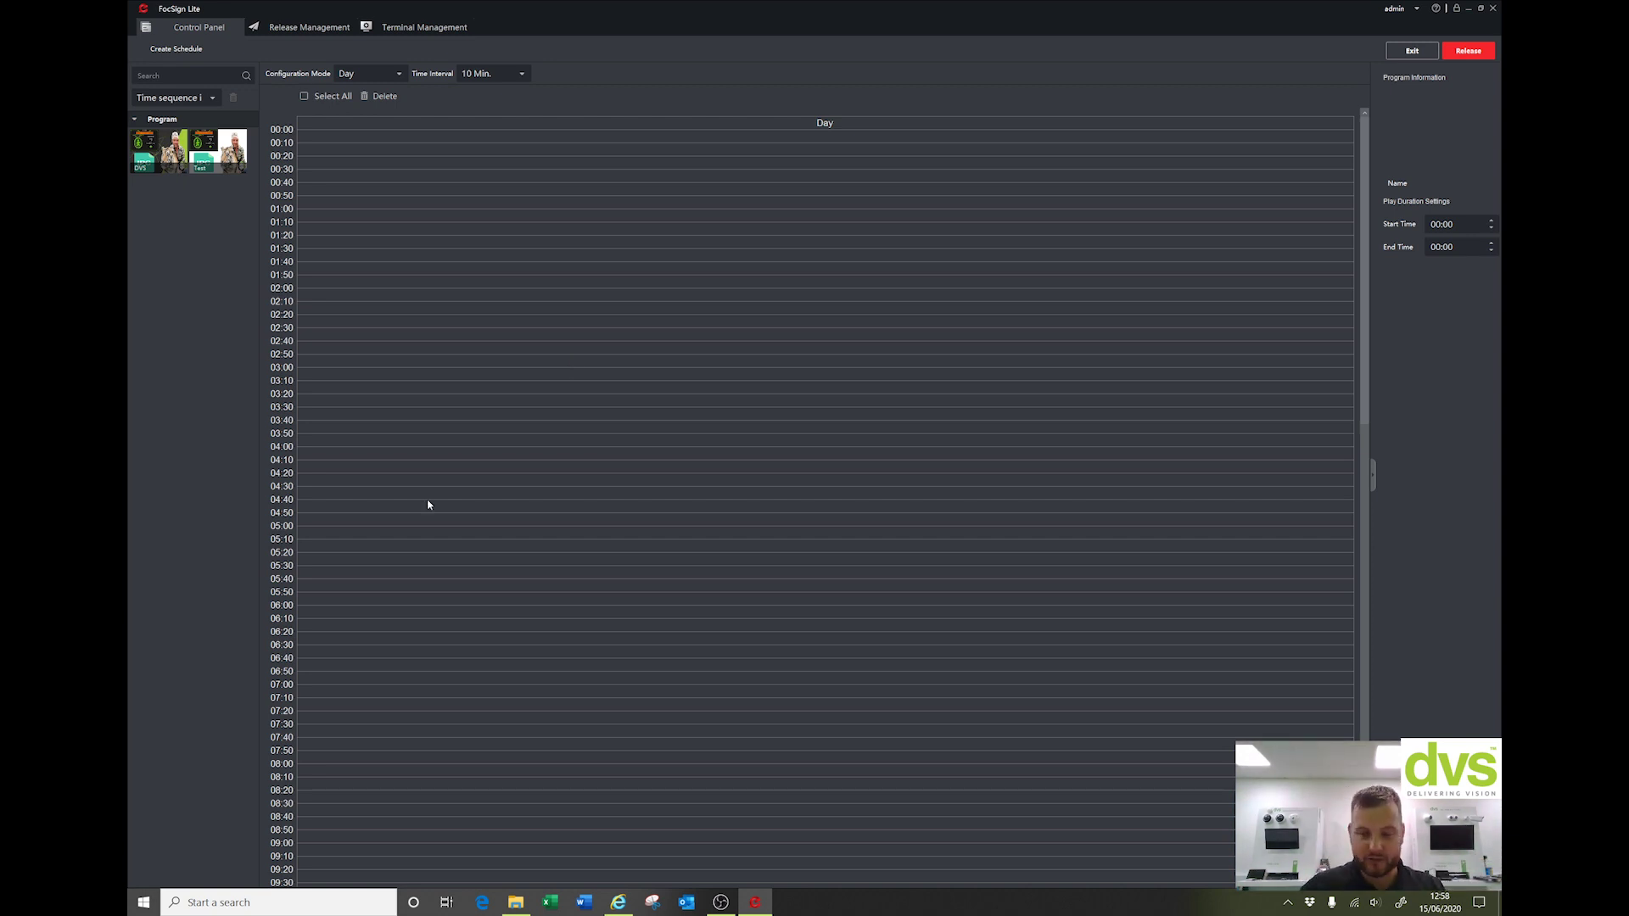
- Bring the Hikvision deployment guide PDF forward and scroll down to its Timezone Settings page
left_click(620, 908)
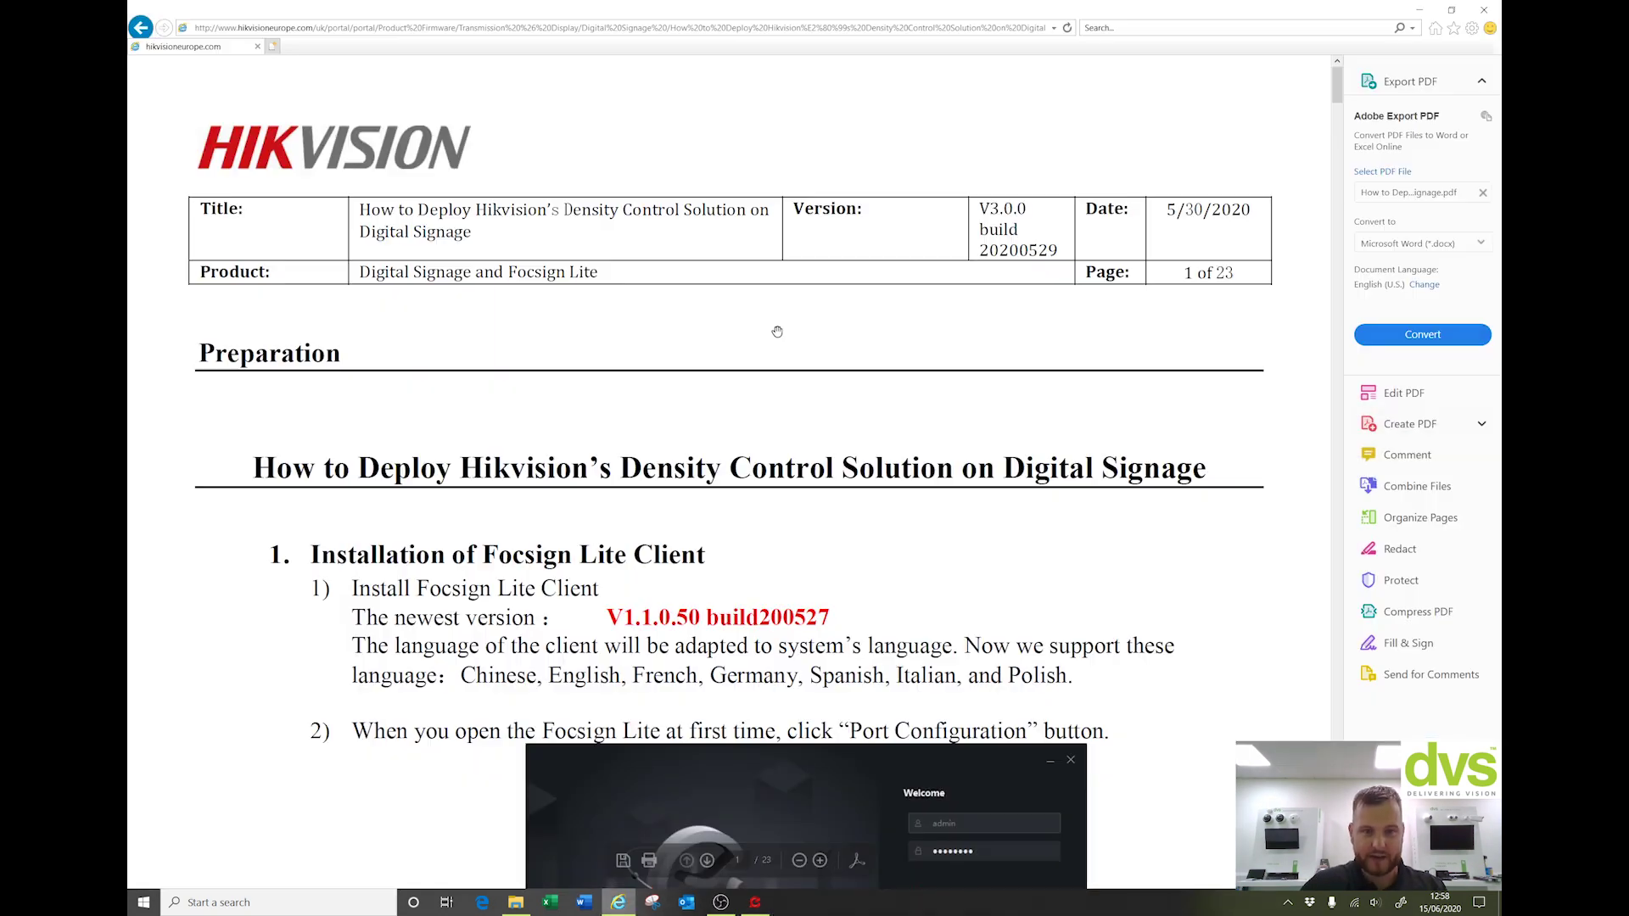
right_click(620, 908)
scroll(1152, 445, "down", 3)
scroll(1153, 444, "down", 10)
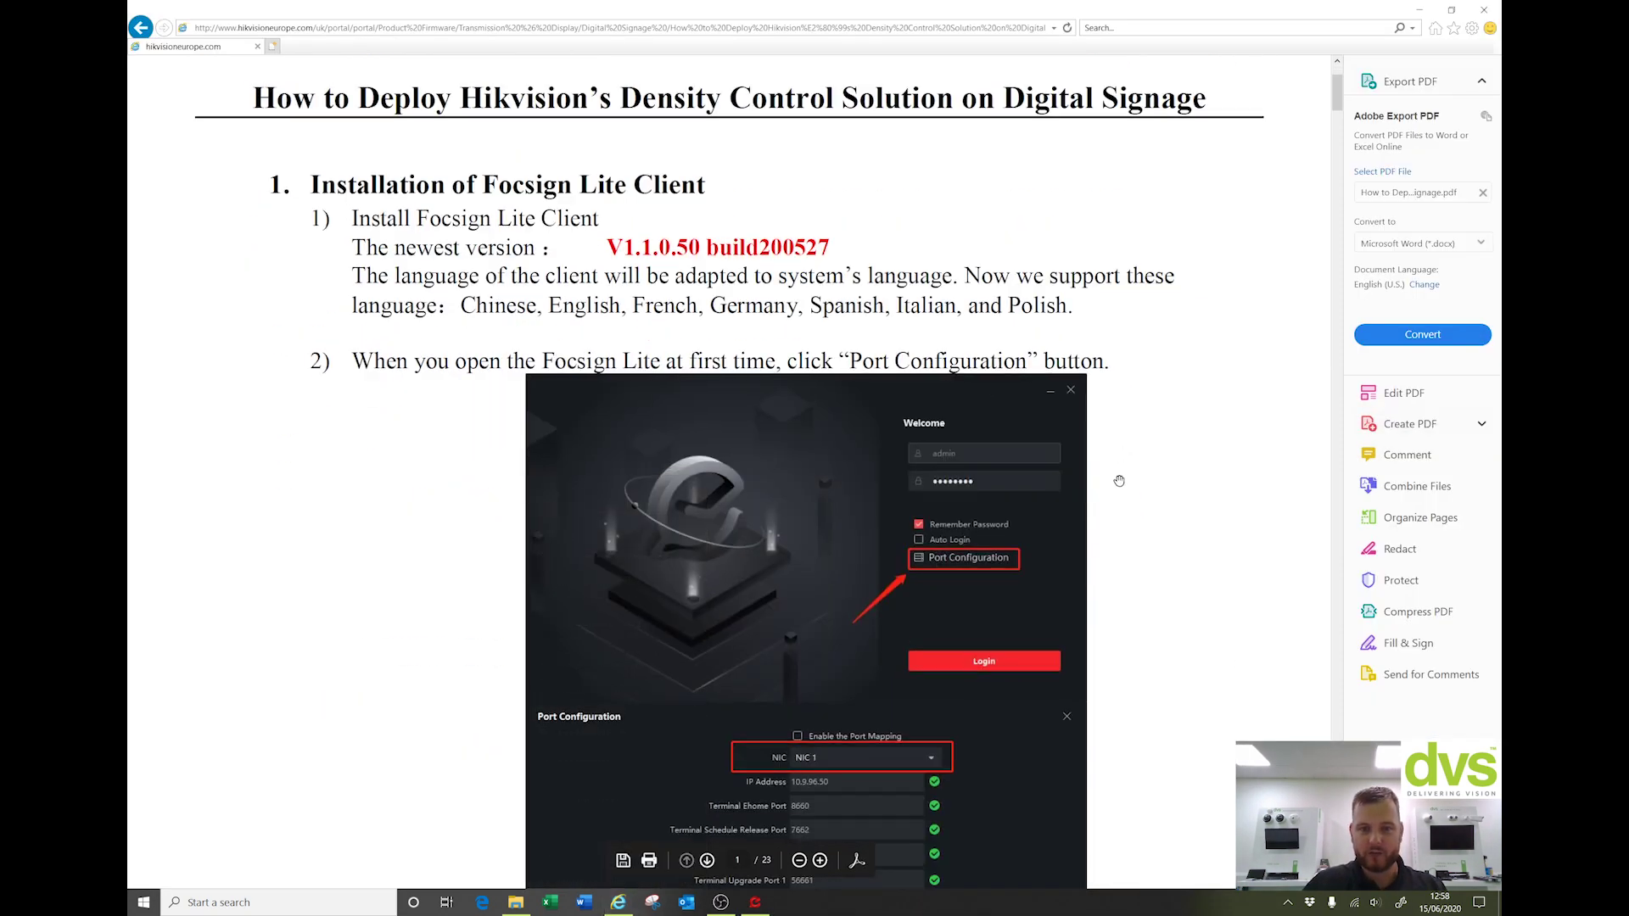
left_click_drag(1326, 125, 1257, 301)
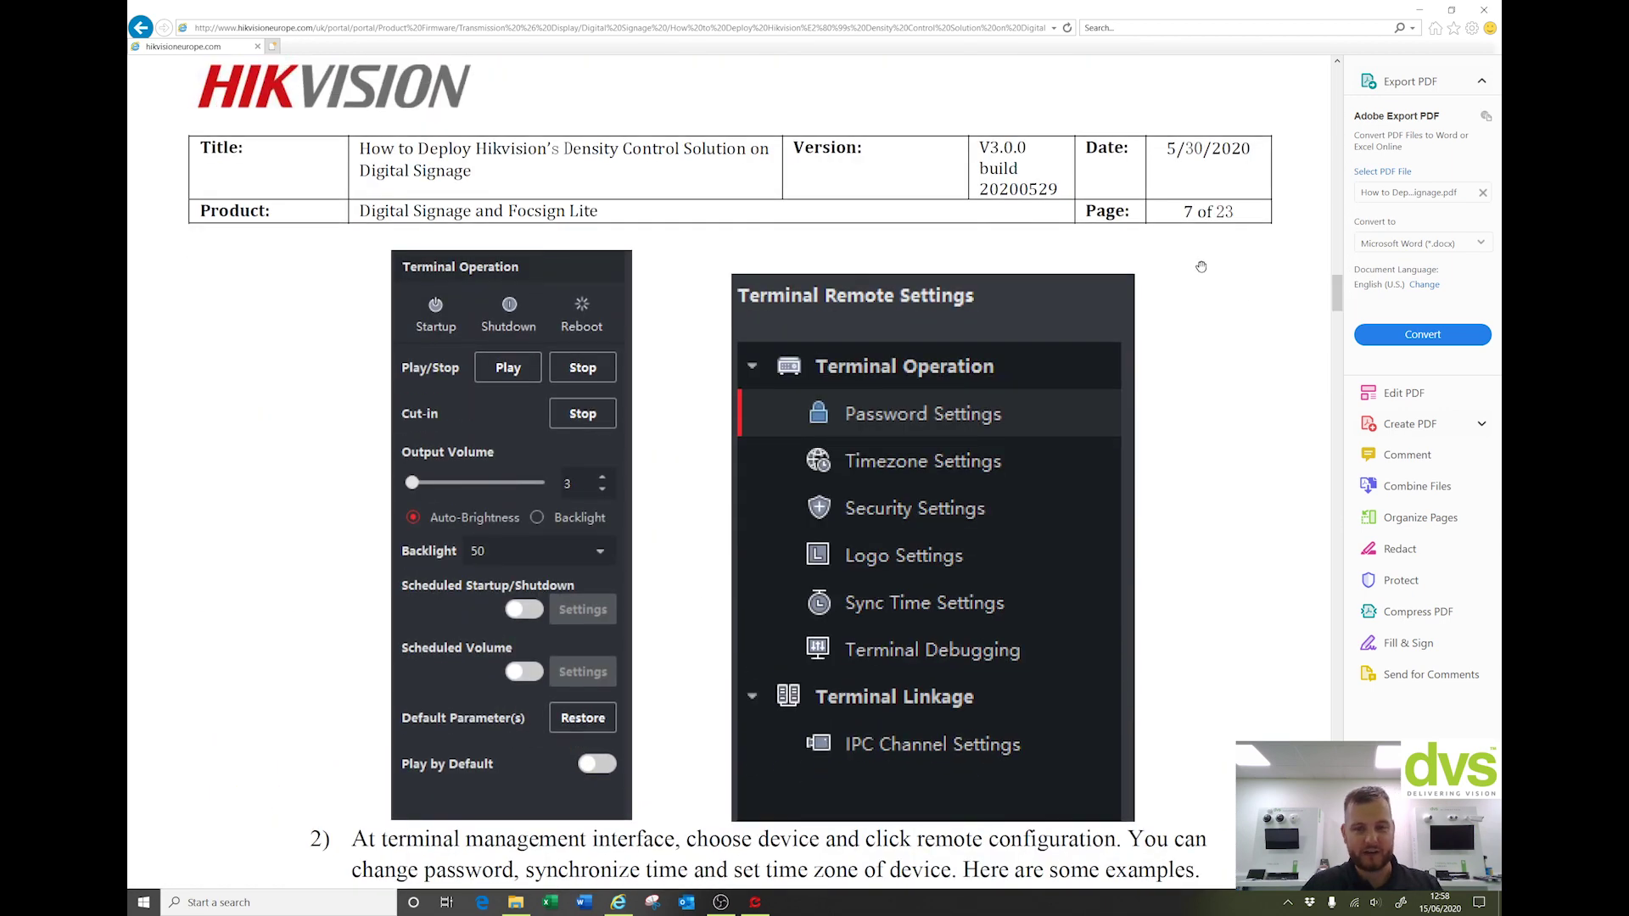
scroll(1201, 266, "down", 8)
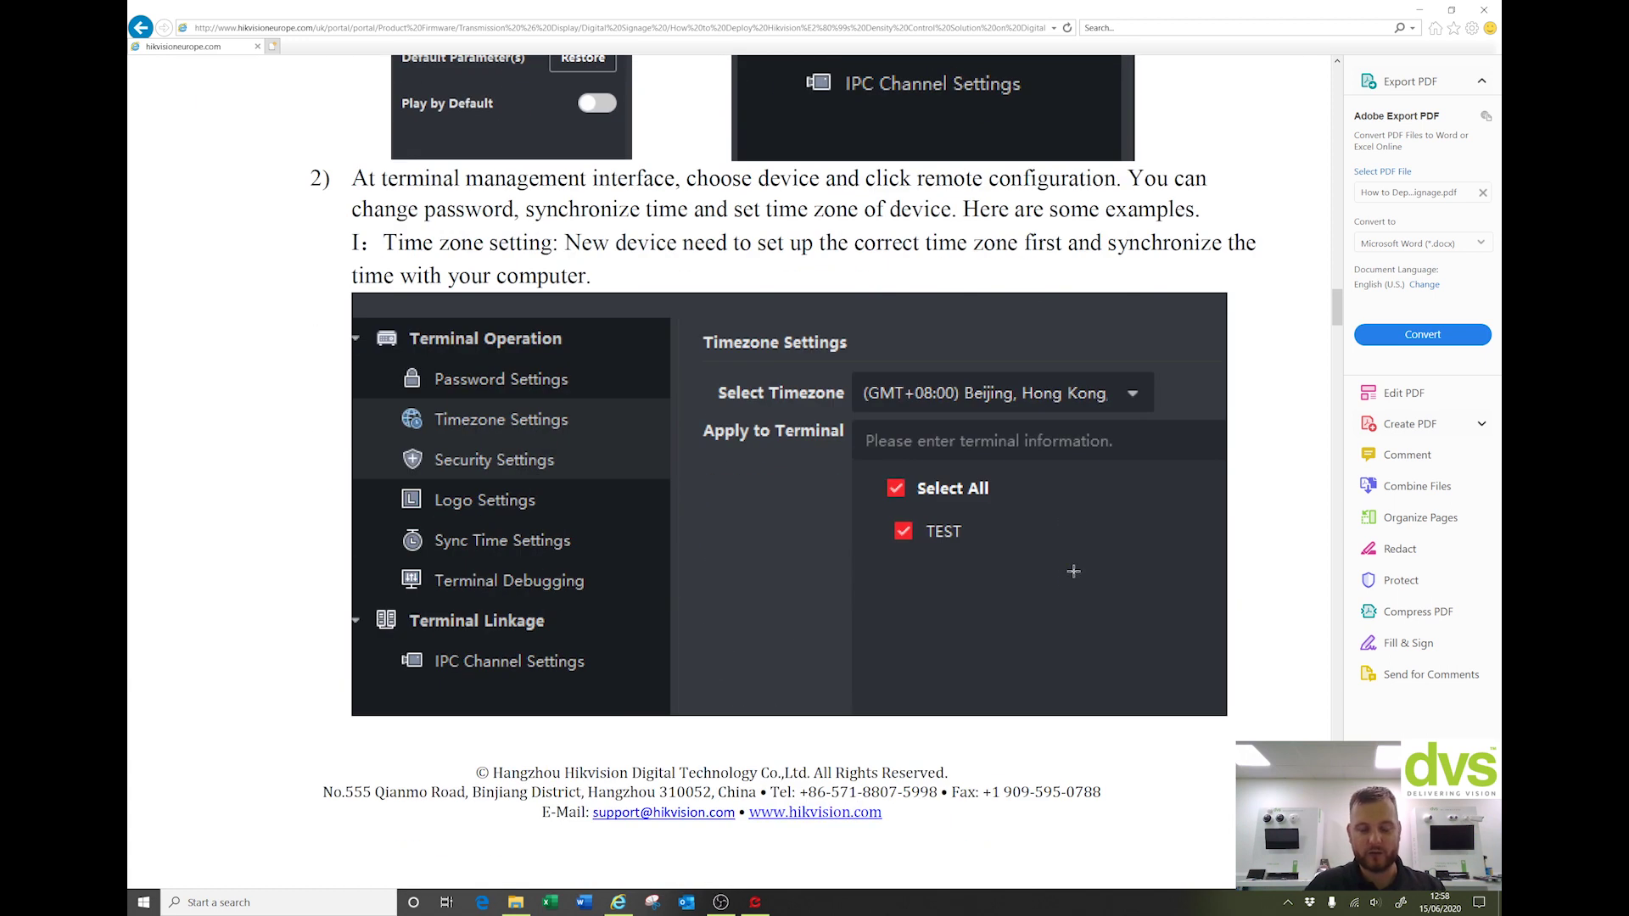